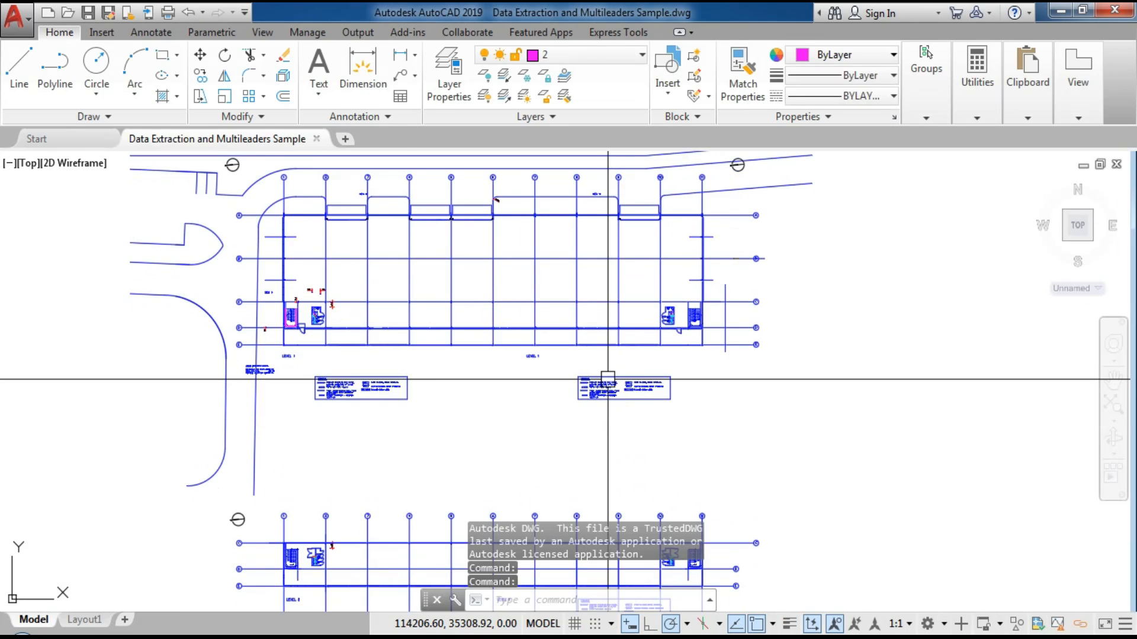
Compare the building plans in model space with the printable sheet in Layout1
mouse_move(613, 378)
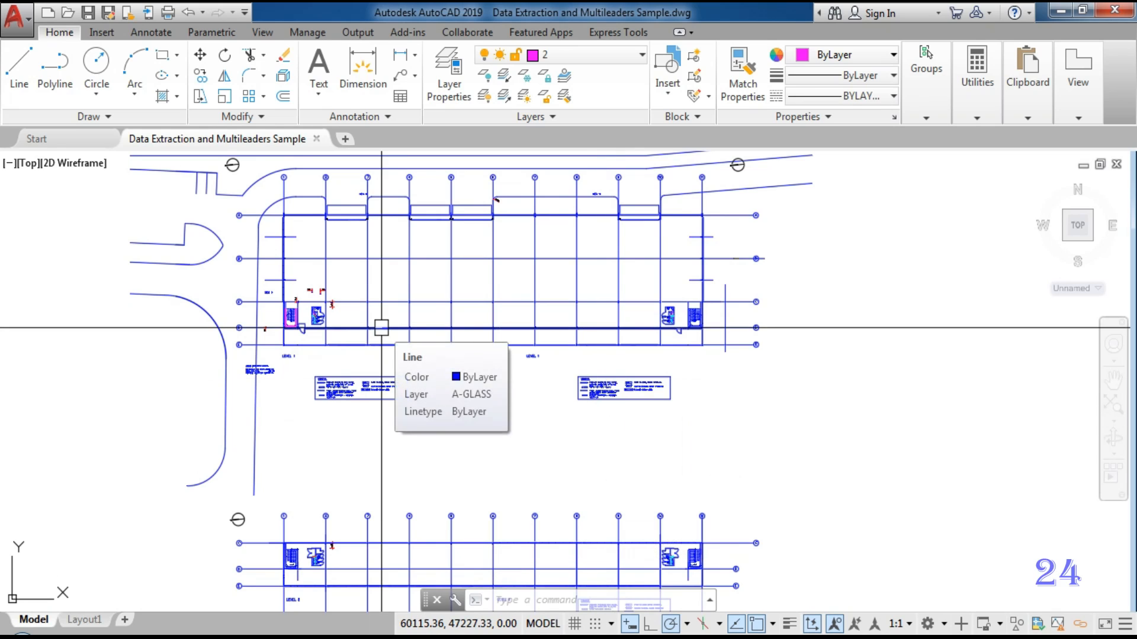
mouse_move(398, 326)
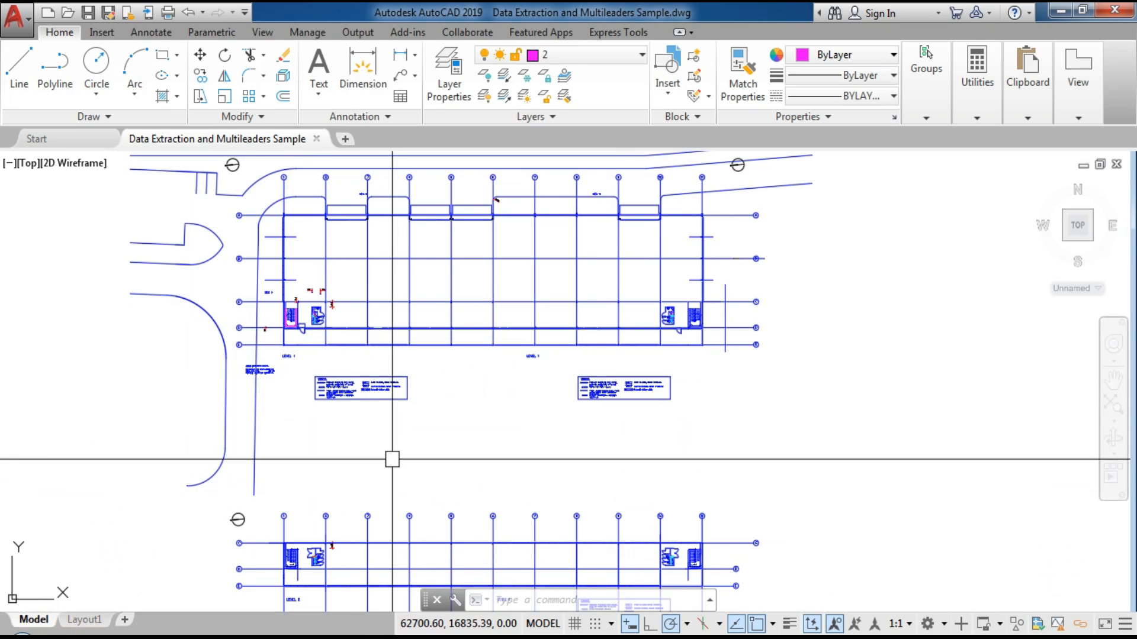
click(551, 625)
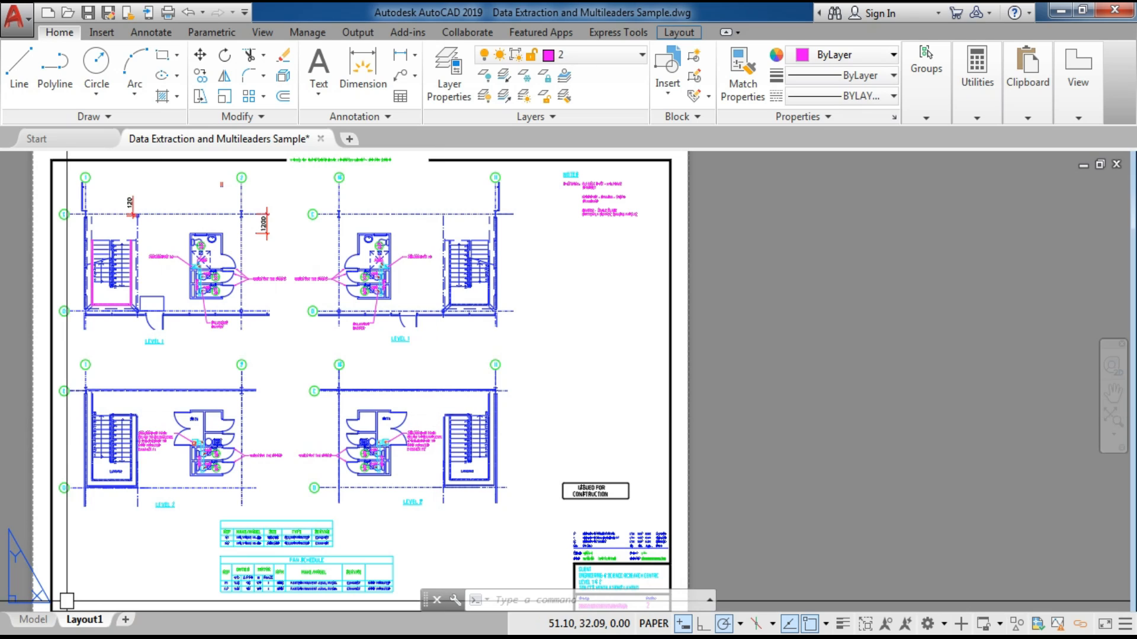
click(34, 619)
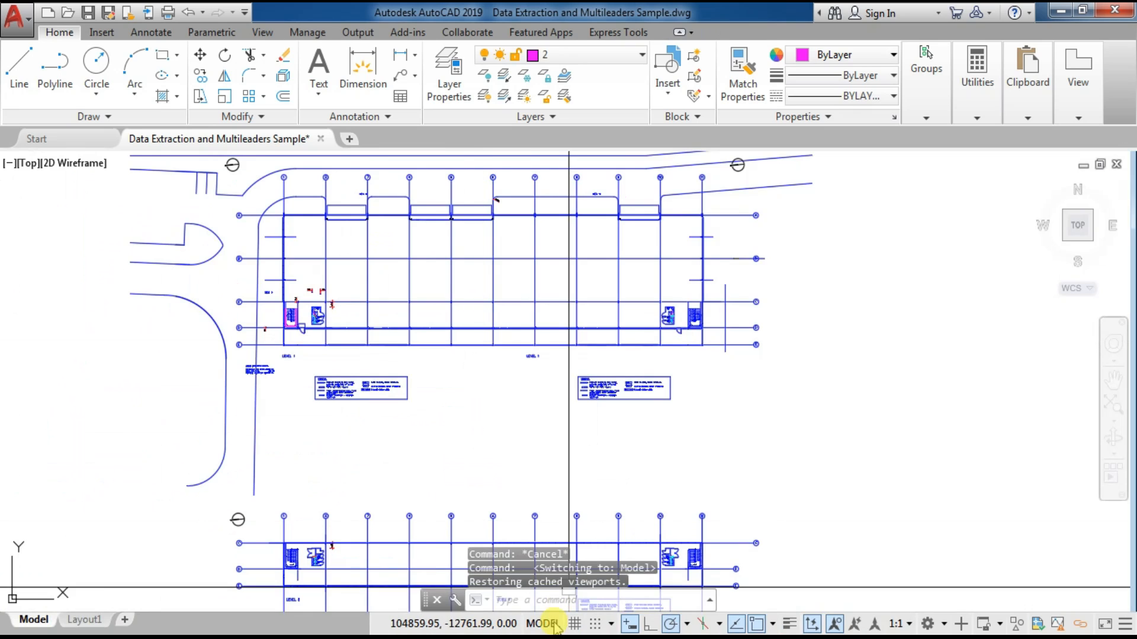
mouse_move(98, 620)
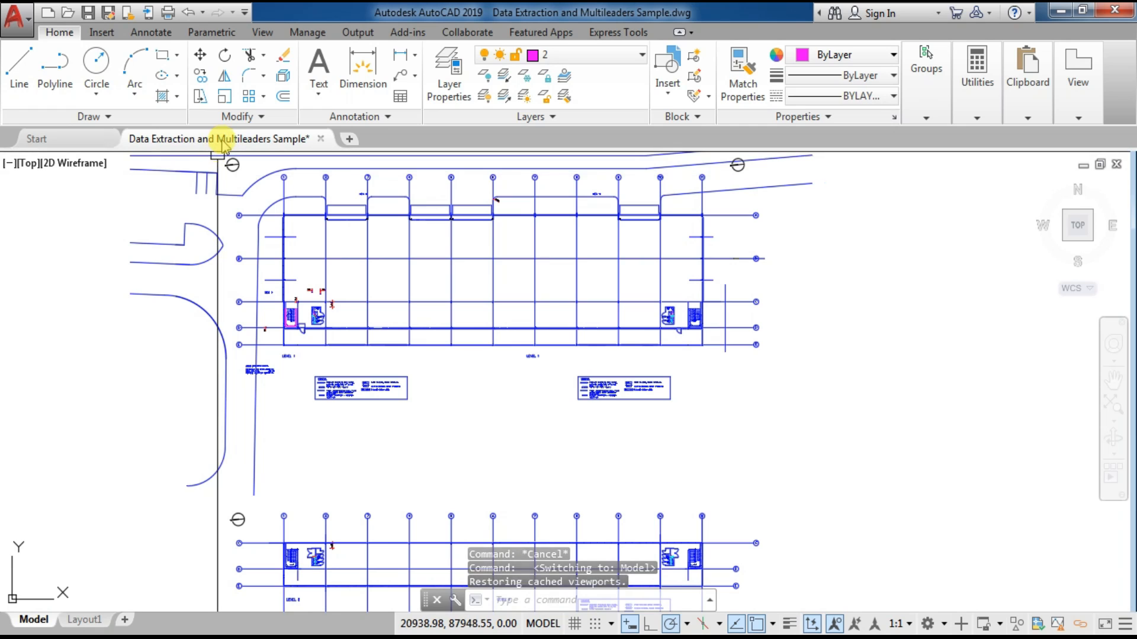
mouse_move(222, 138)
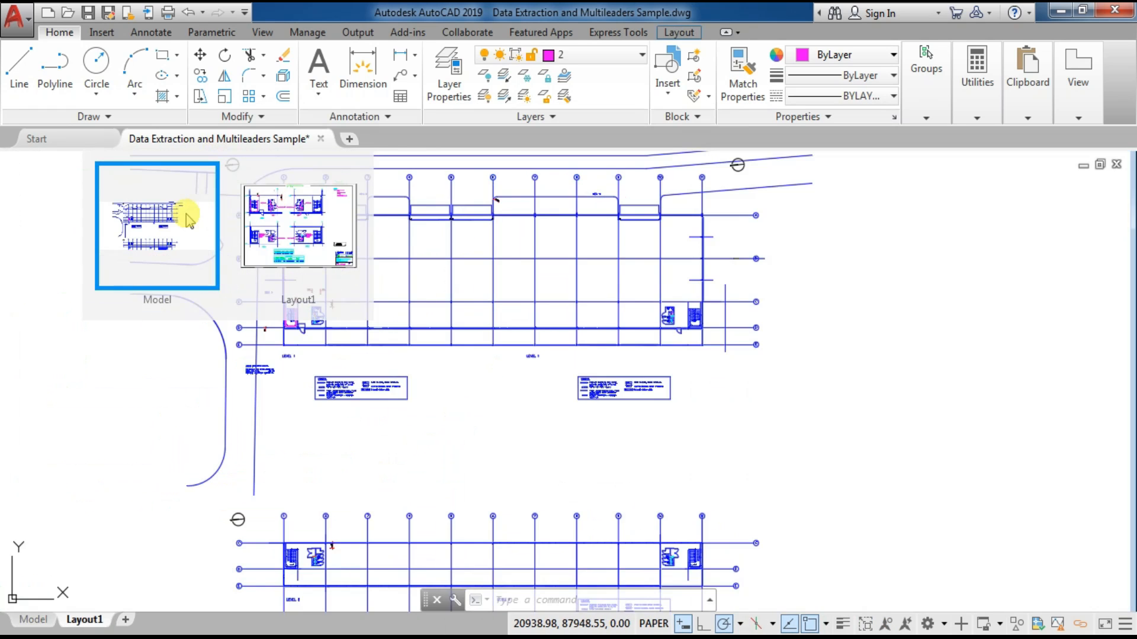
mouse_move(186, 217)
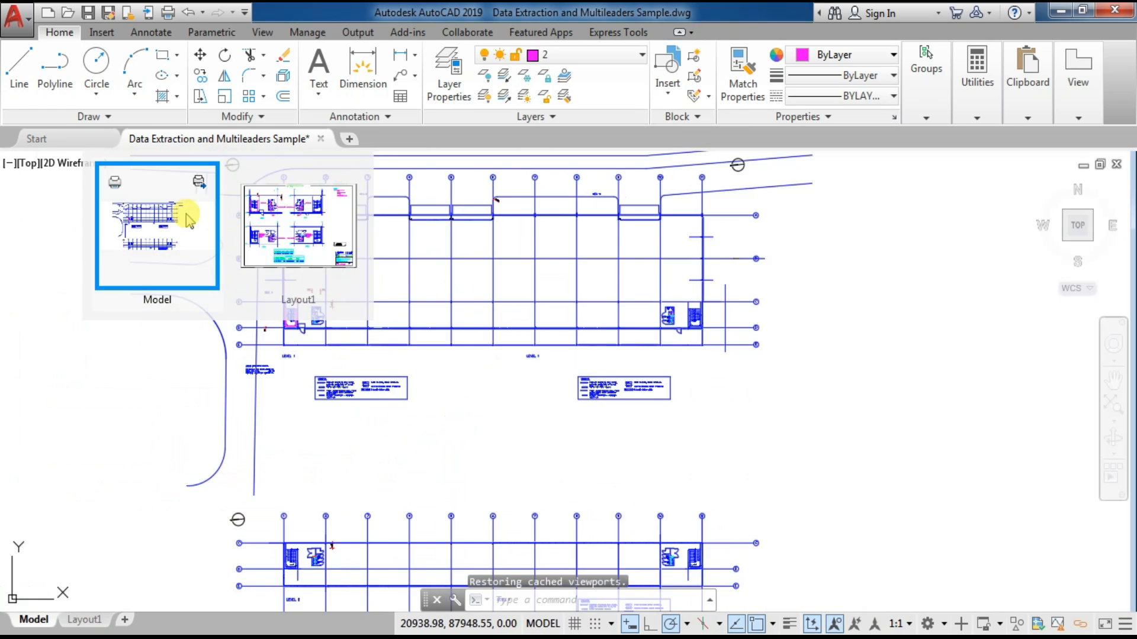
mouse_move(290, 224)
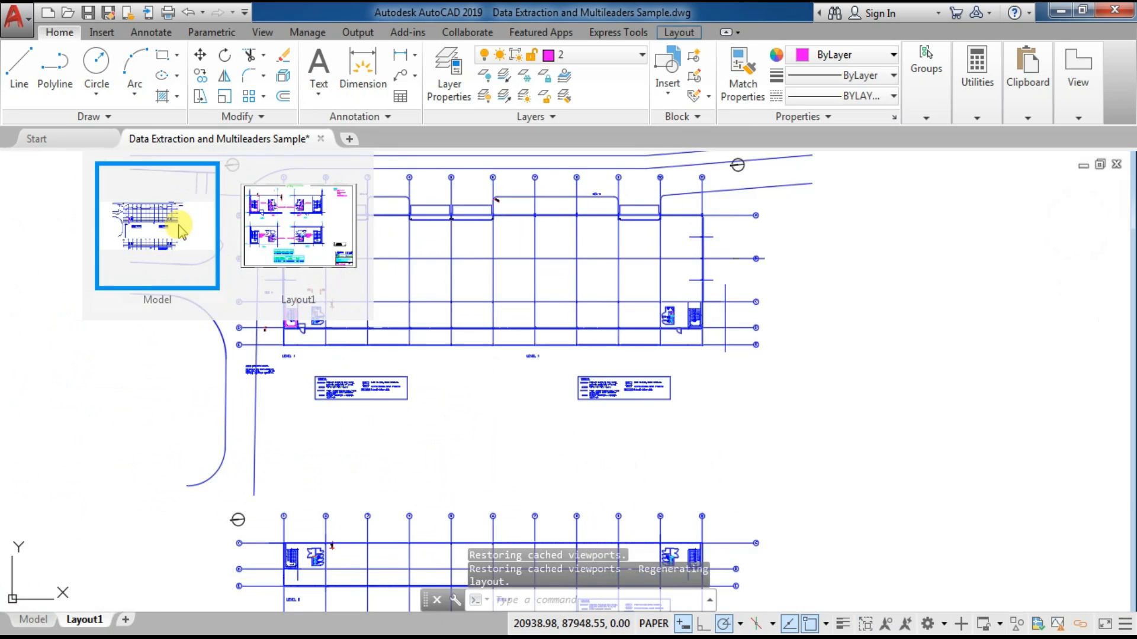
click(180, 229)
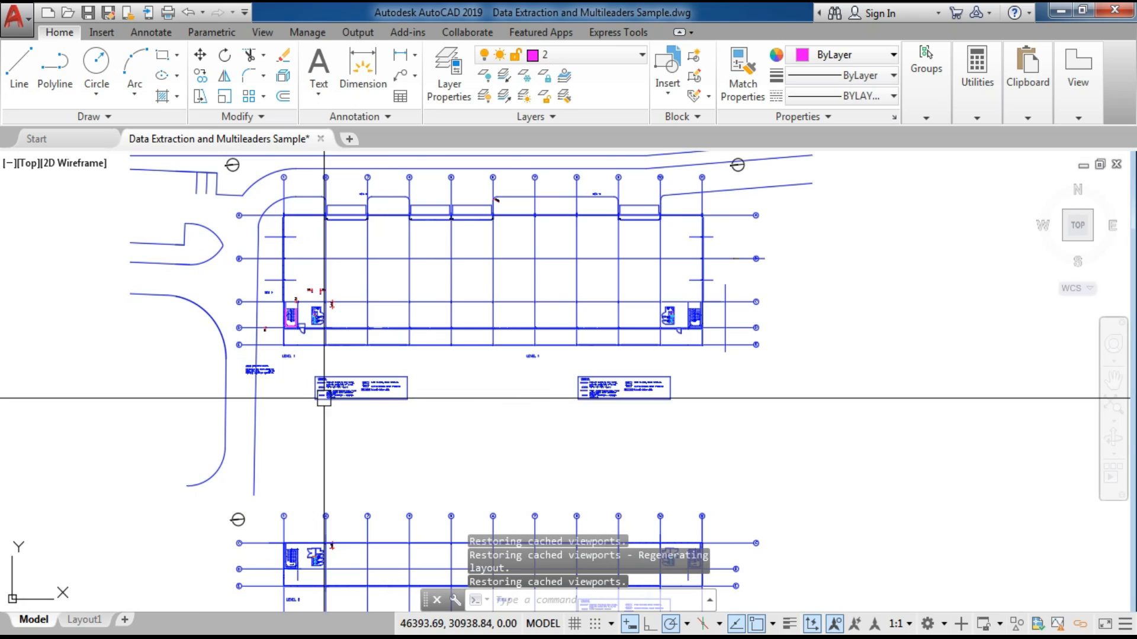
click(84, 620)
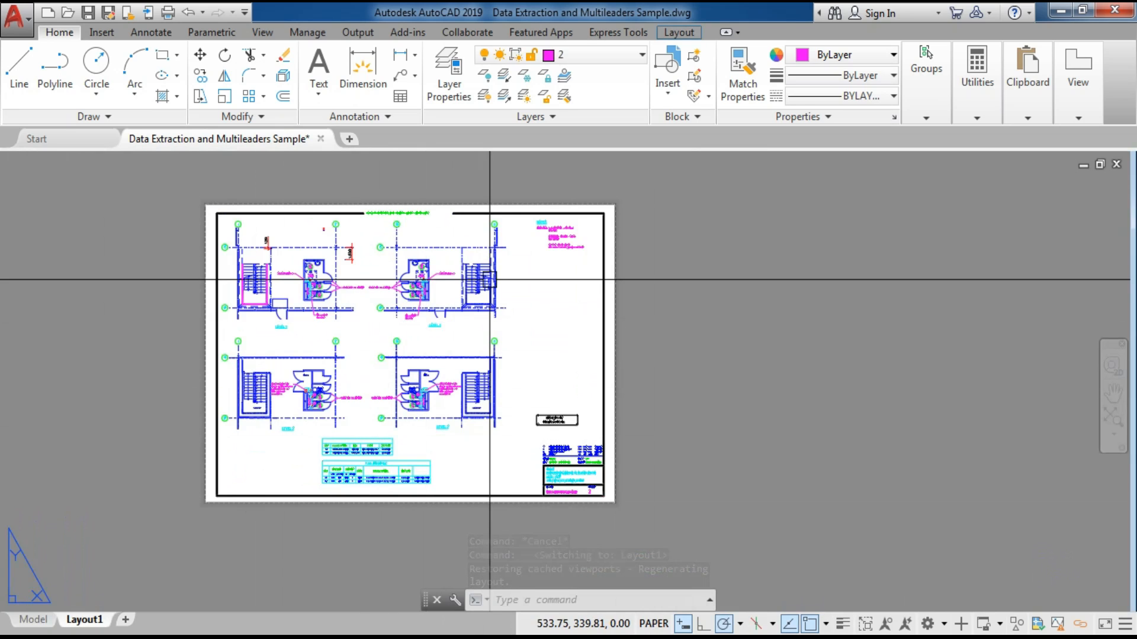
click(34, 620)
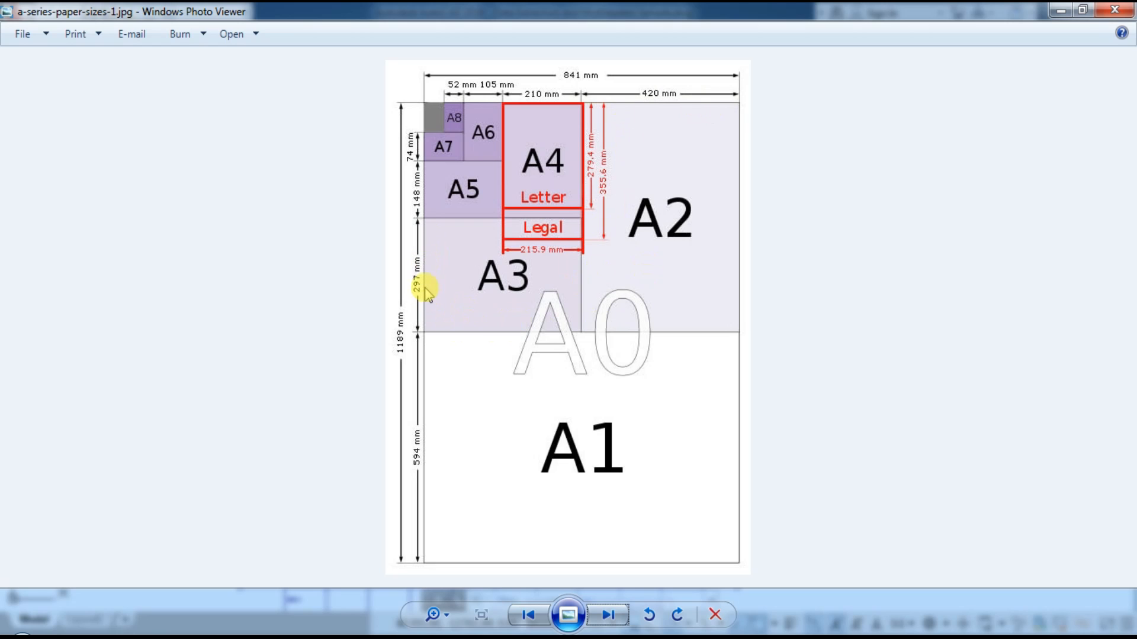
Check Layout1's plot size in its page setup and compare it with the A-series paper size table
click(610, 616)
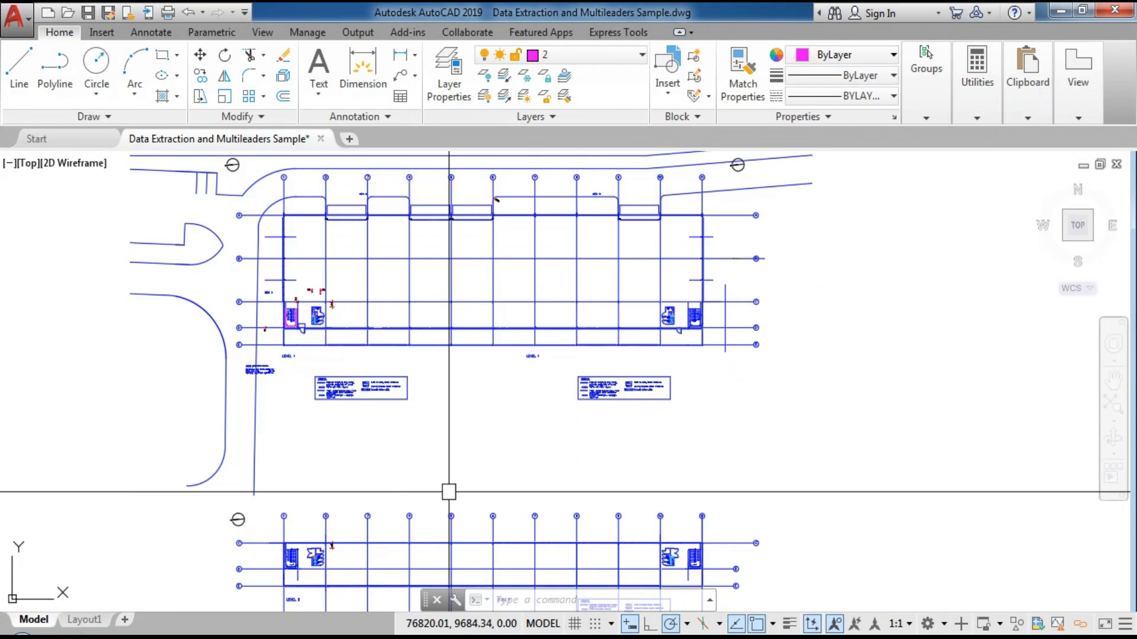
click(84, 619)
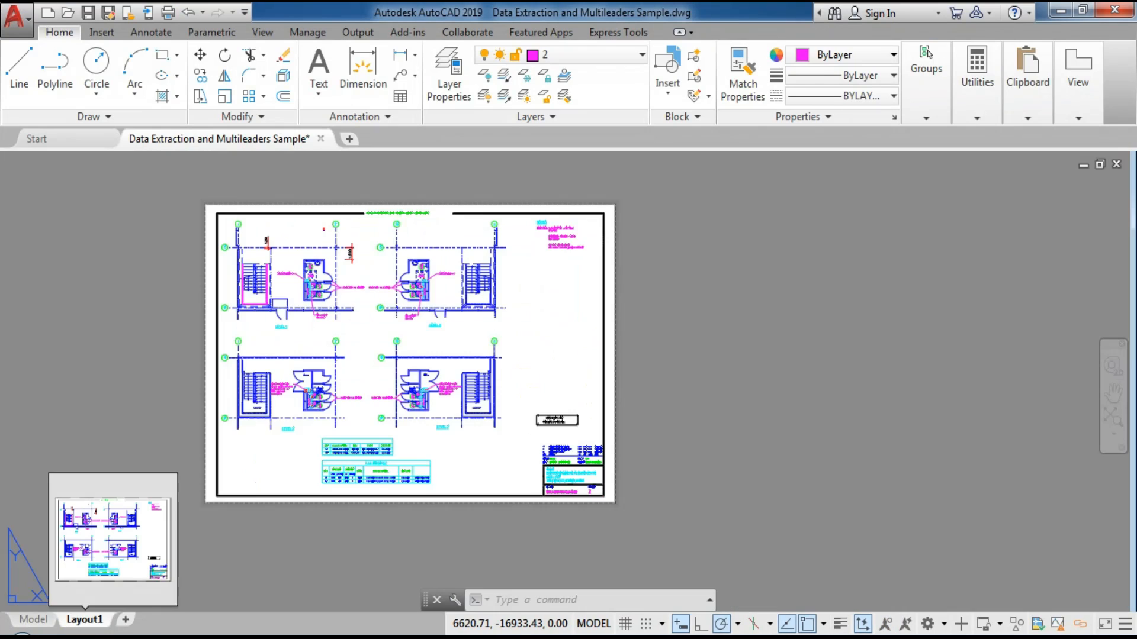
right_click(84, 617)
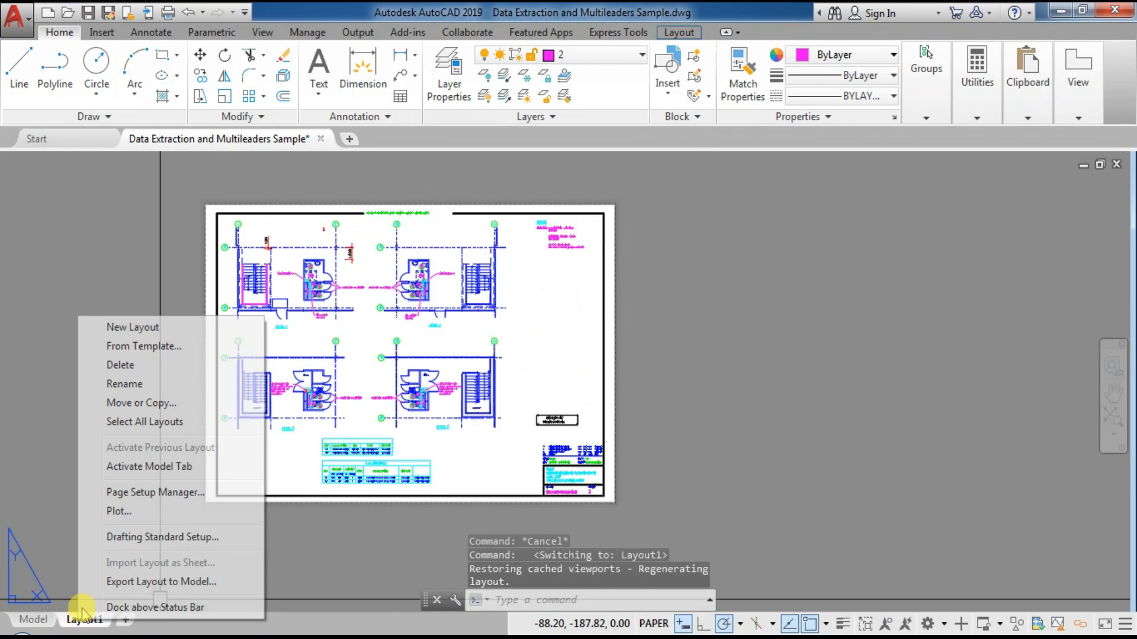
click(157, 494)
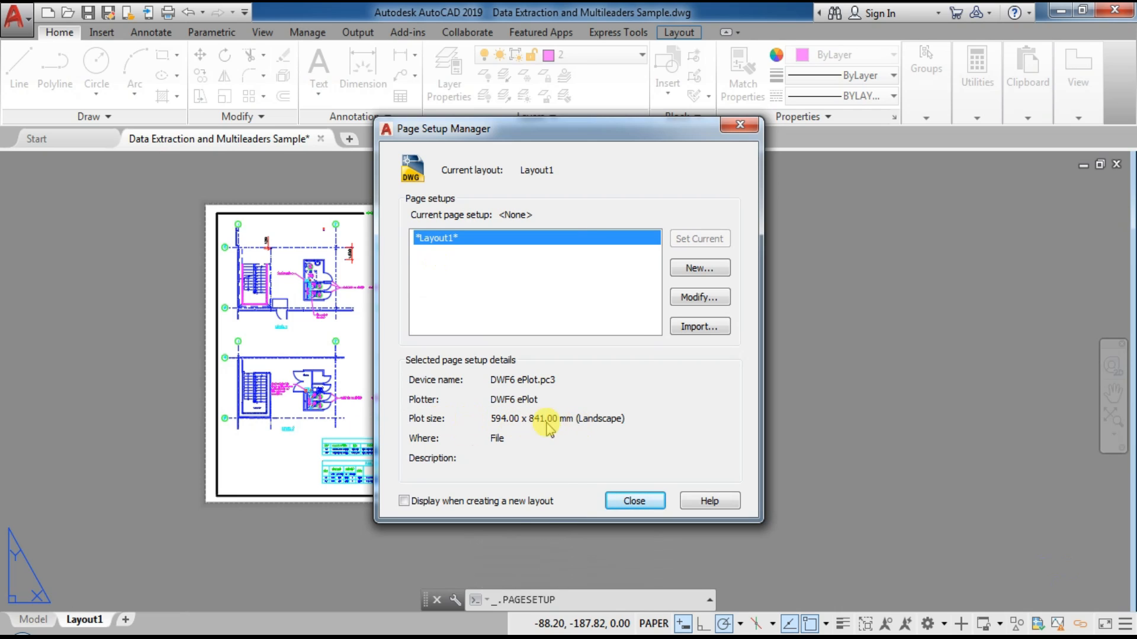
click(740, 124)
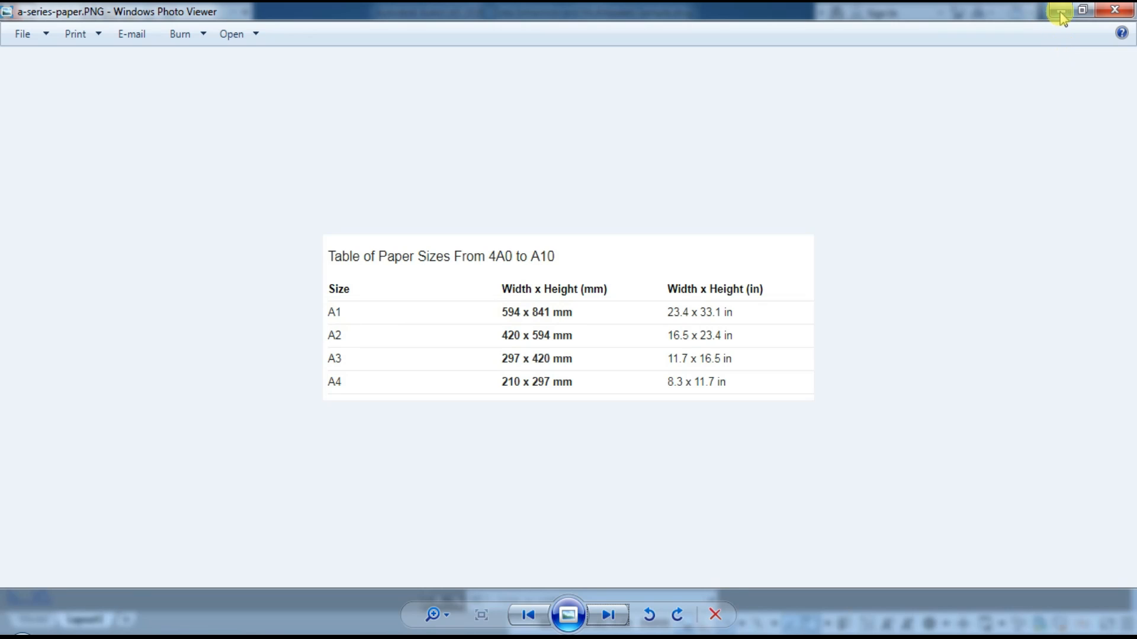
click(1061, 11)
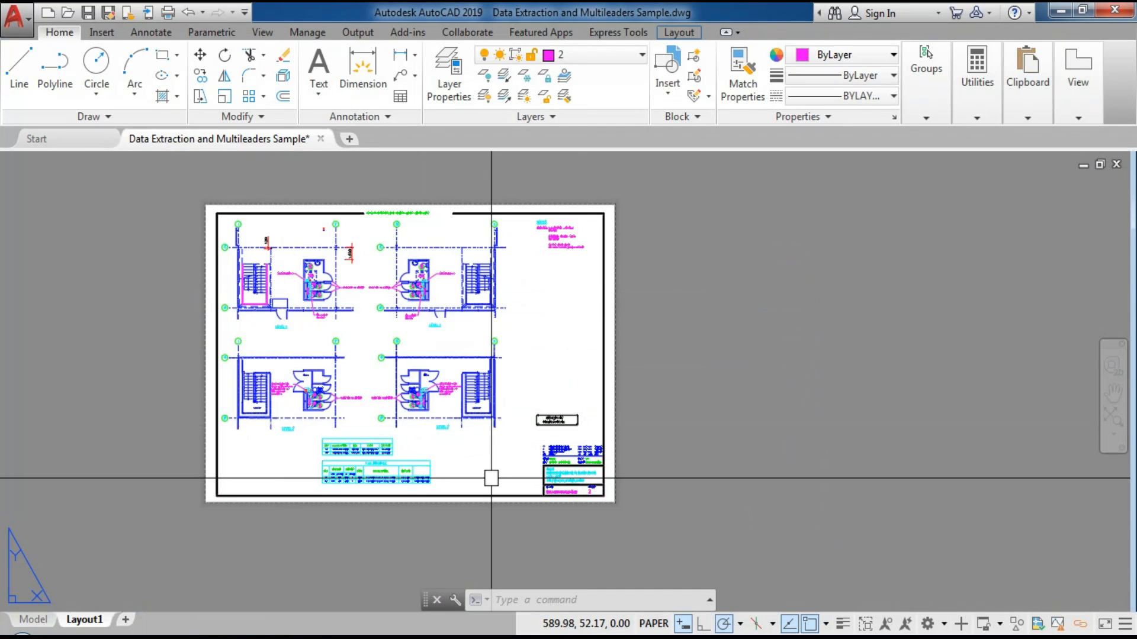
Return to model space and look up the A3 dimensions in the paper size table in Windows Photo Viewer
click(33, 620)
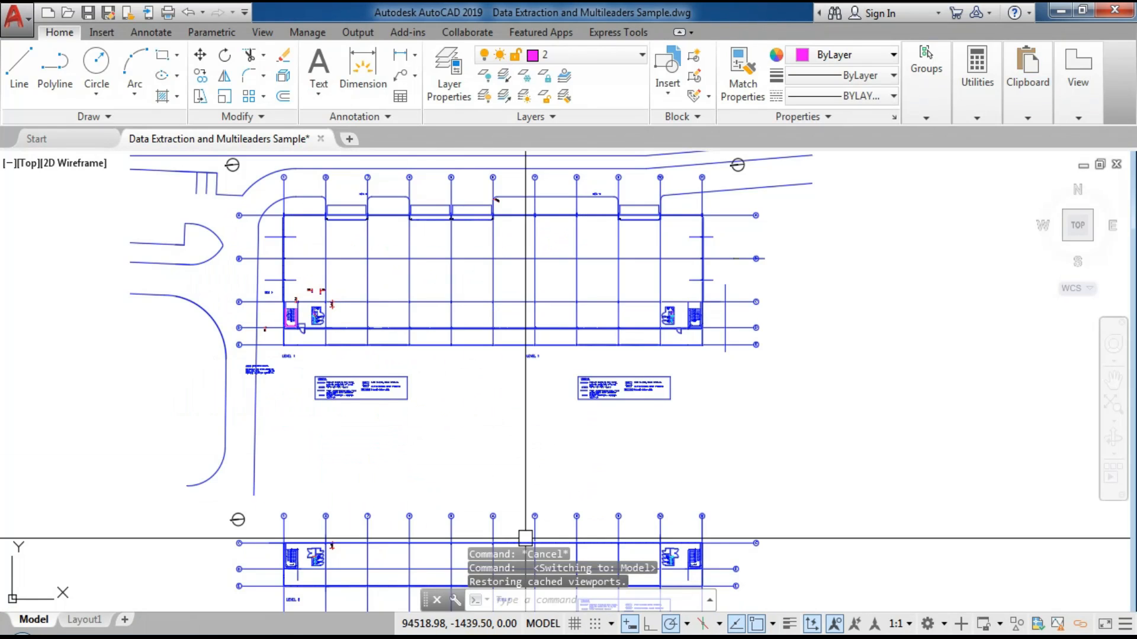
key(alt+Tab)
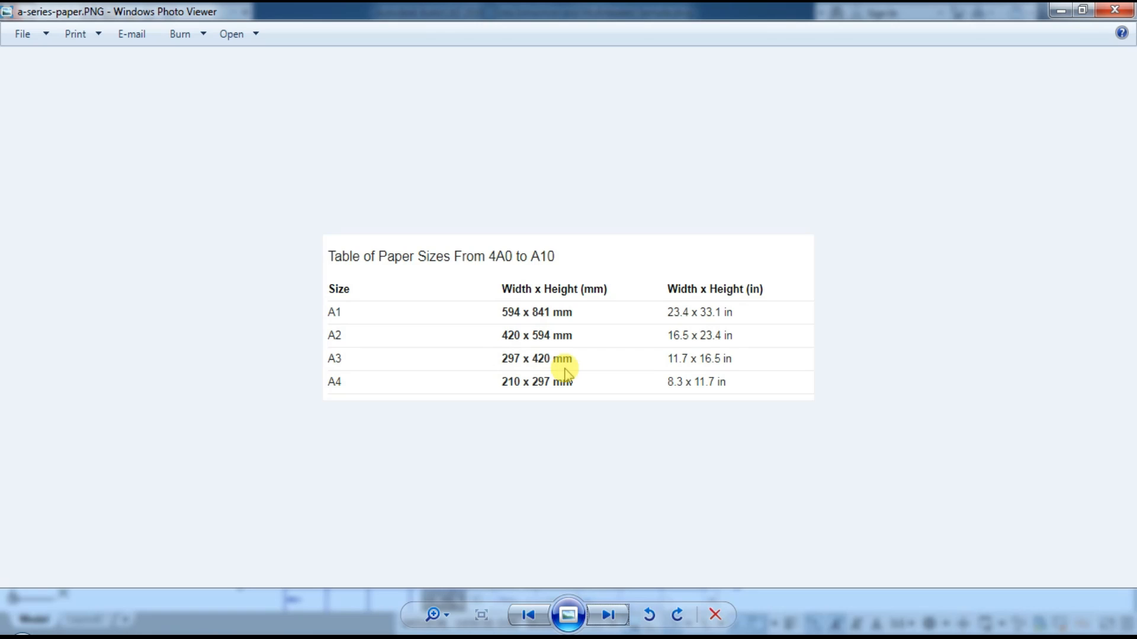
key(alt+Tab)
text(re)
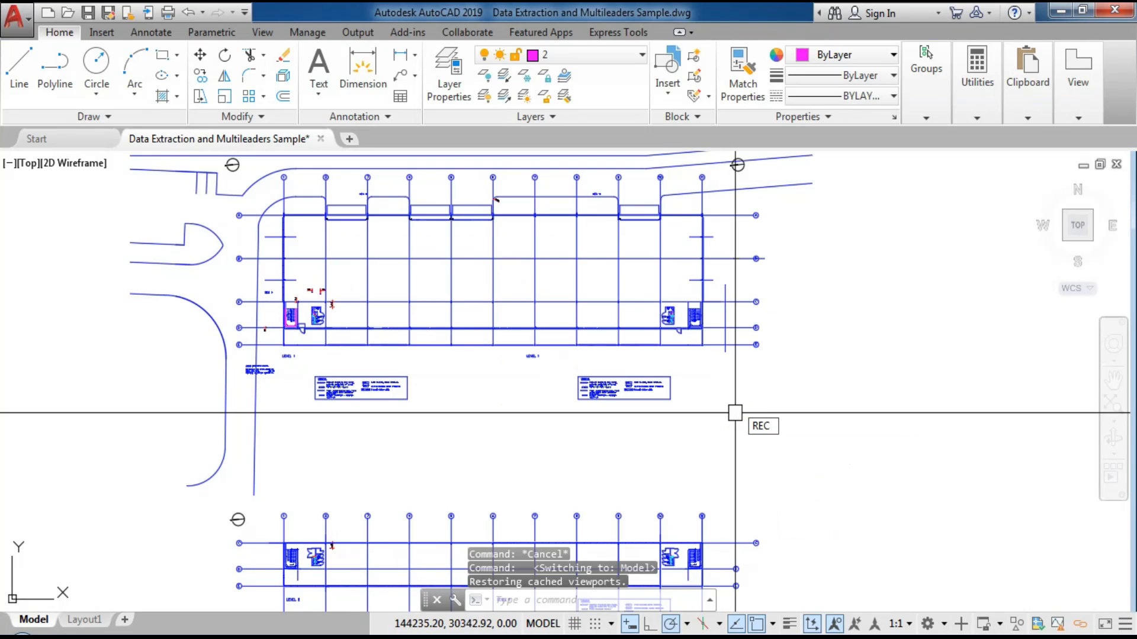
click(736, 414)
click(769, 432)
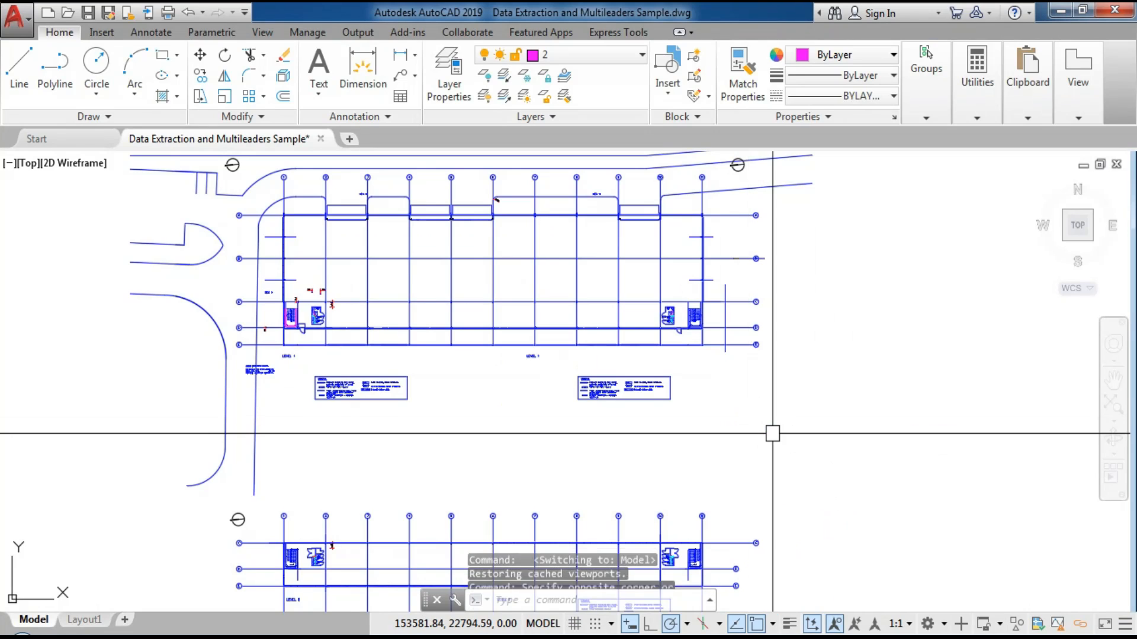
Draw a rectangle with length 297 and width 420 in the empty area beside the floor plans using the Dimensions option
text(rec)
key(Return)
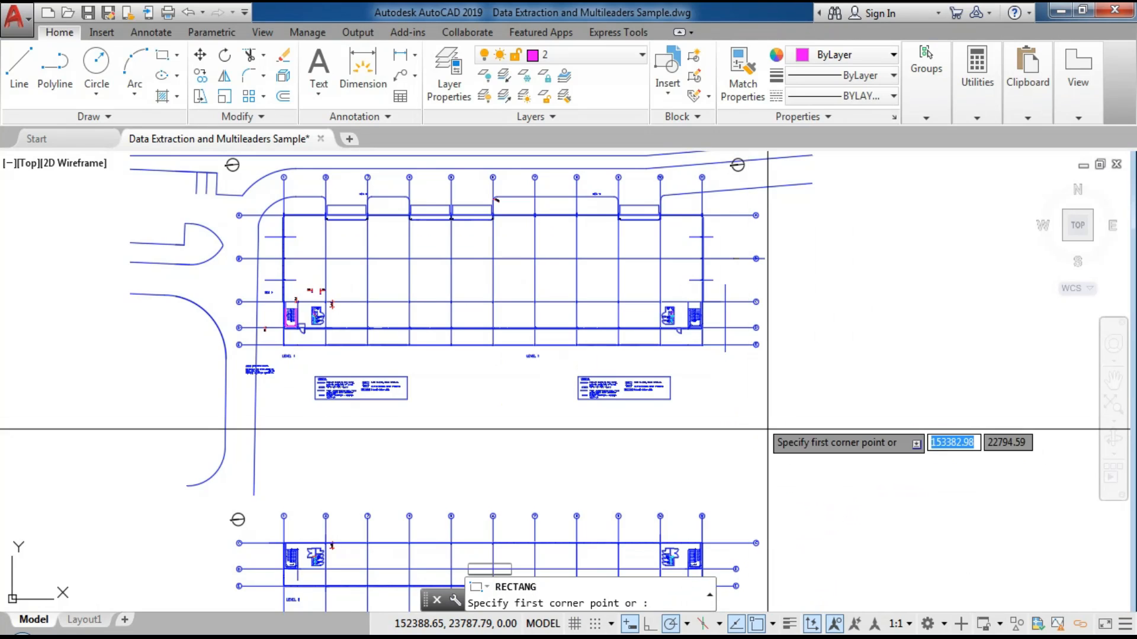
click(751, 409)
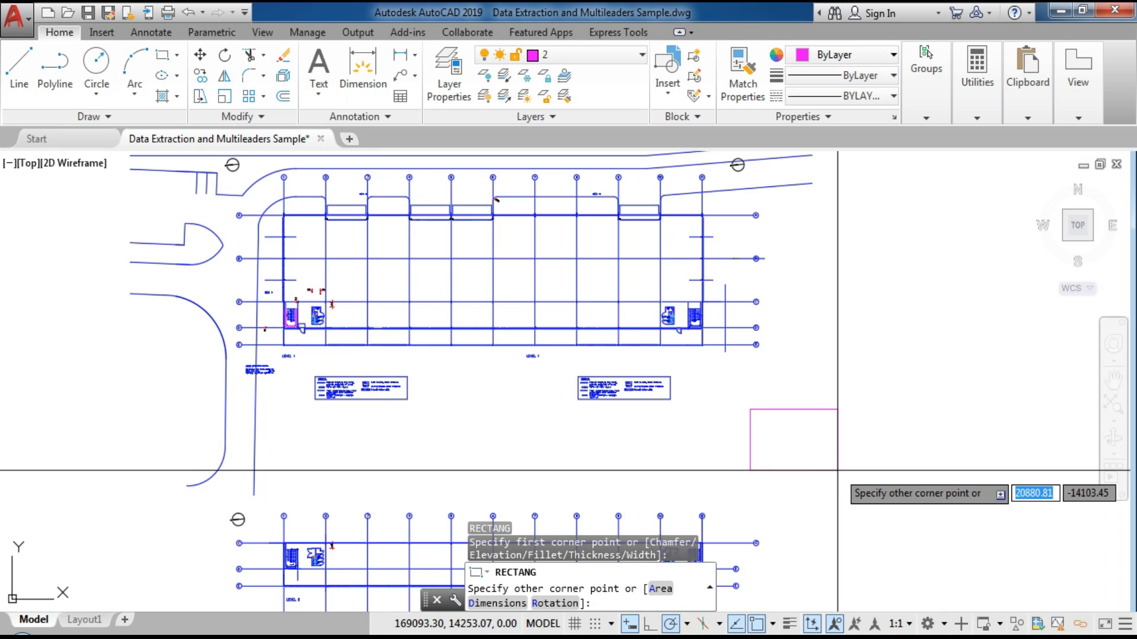
text(d)
key(Return)
text(297)
key(Return)
text(420)
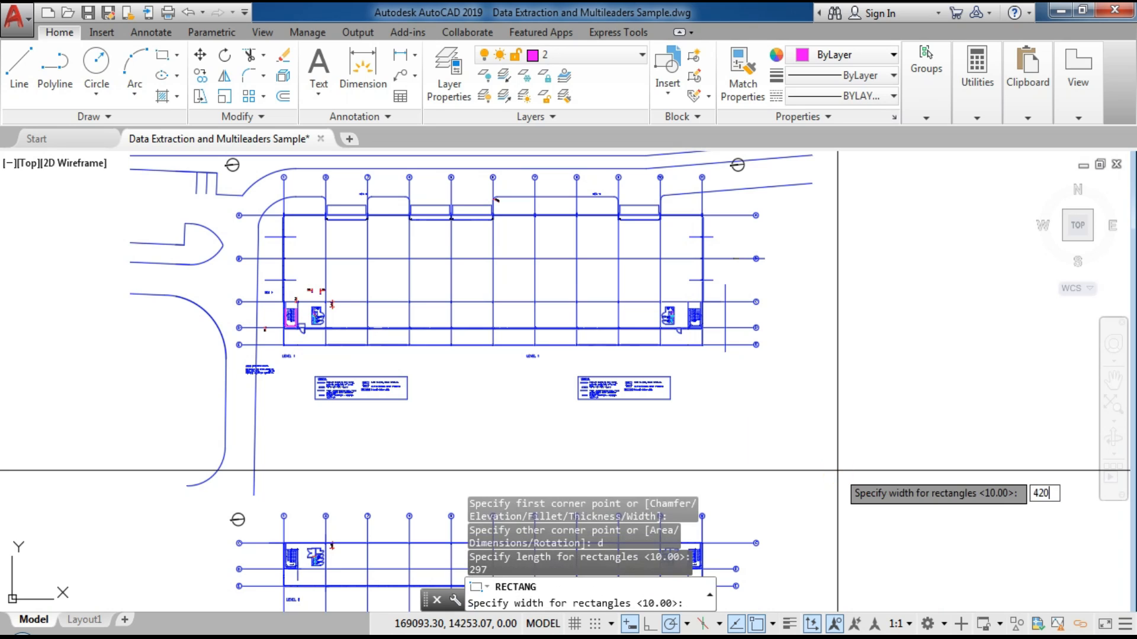
key(Return)
click(838, 471)
scroll(787, 413, up, 10)
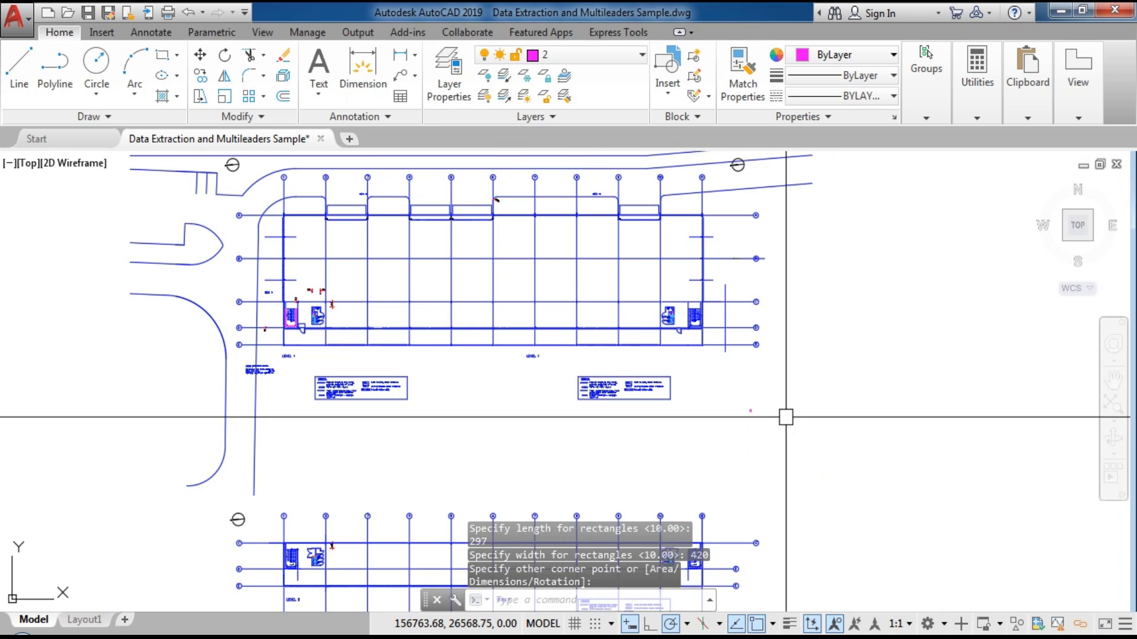
scroll(639, 361, up, 8)
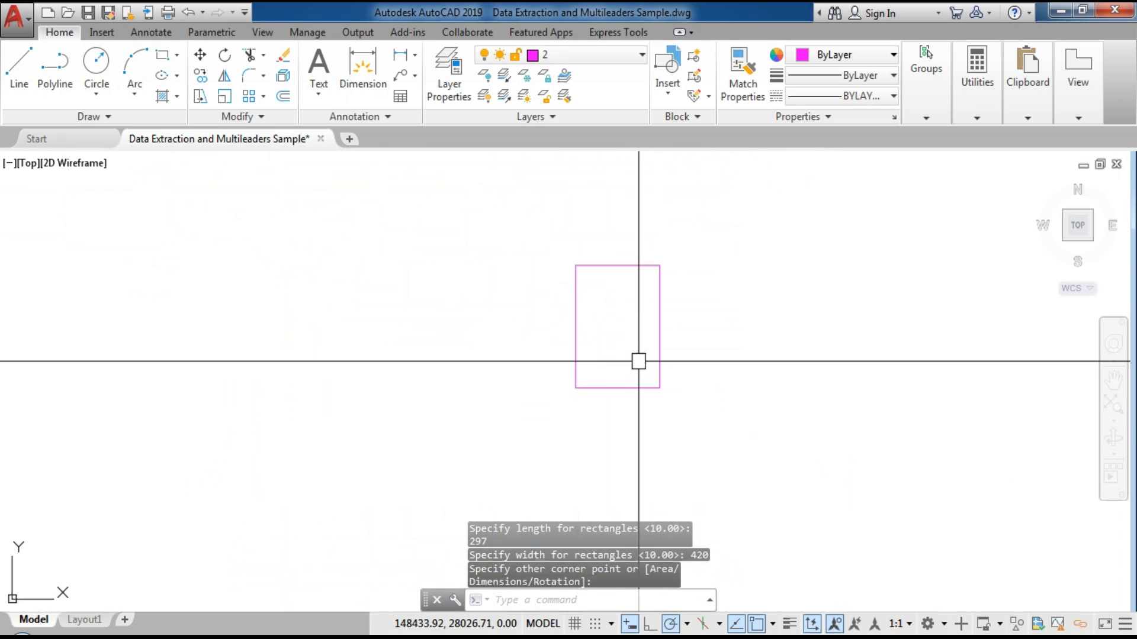
click(613, 348)
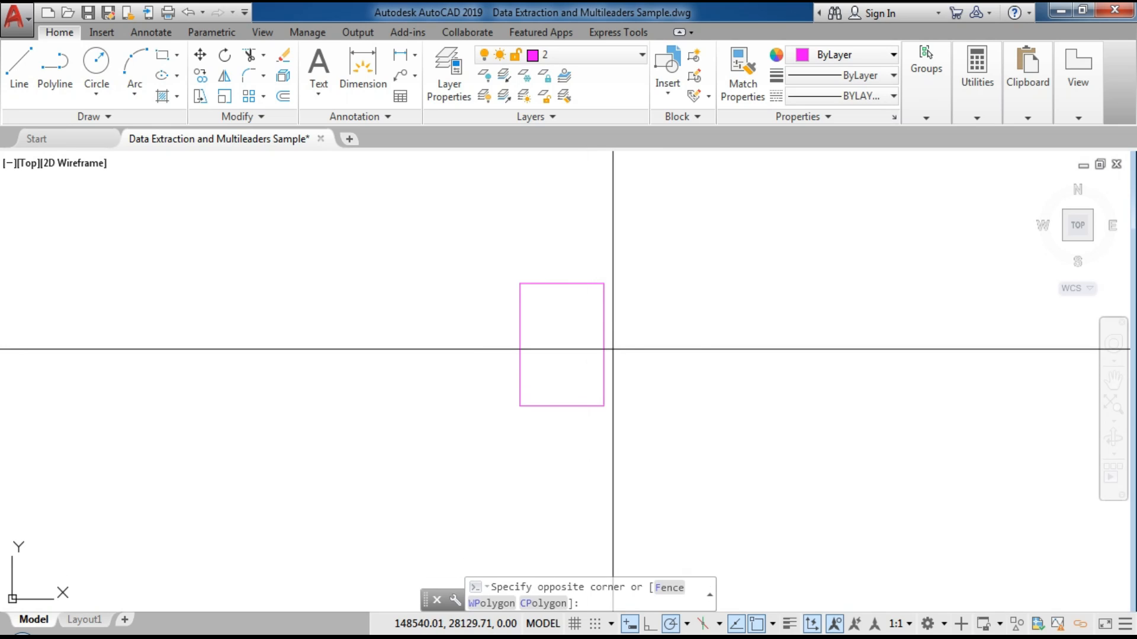
click(586, 366)
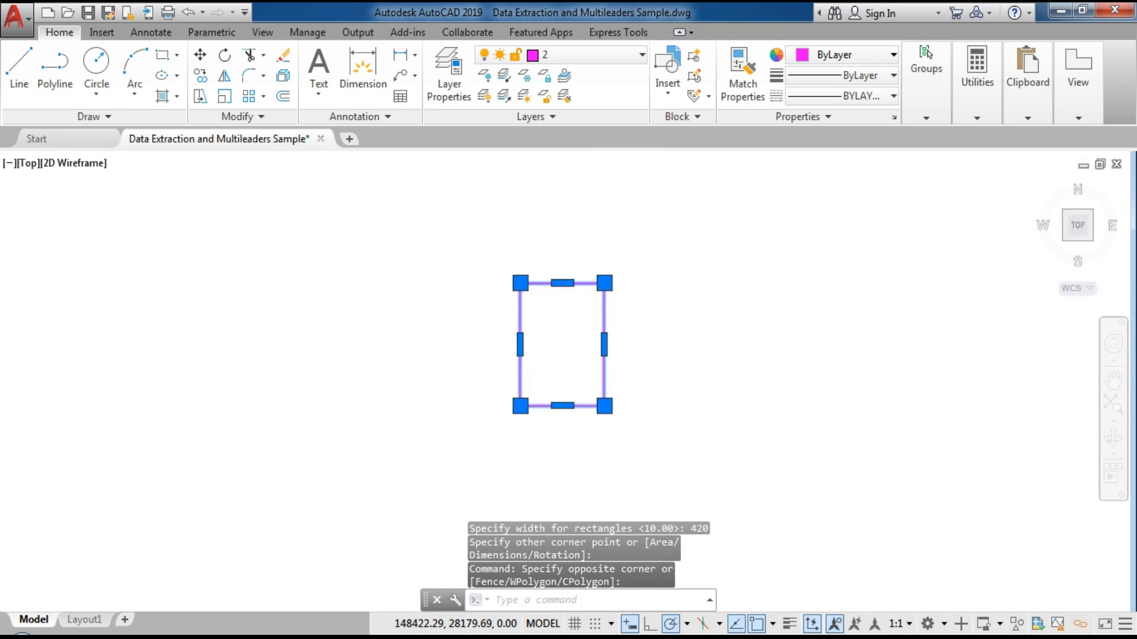
scroll(586, 333, up, 3)
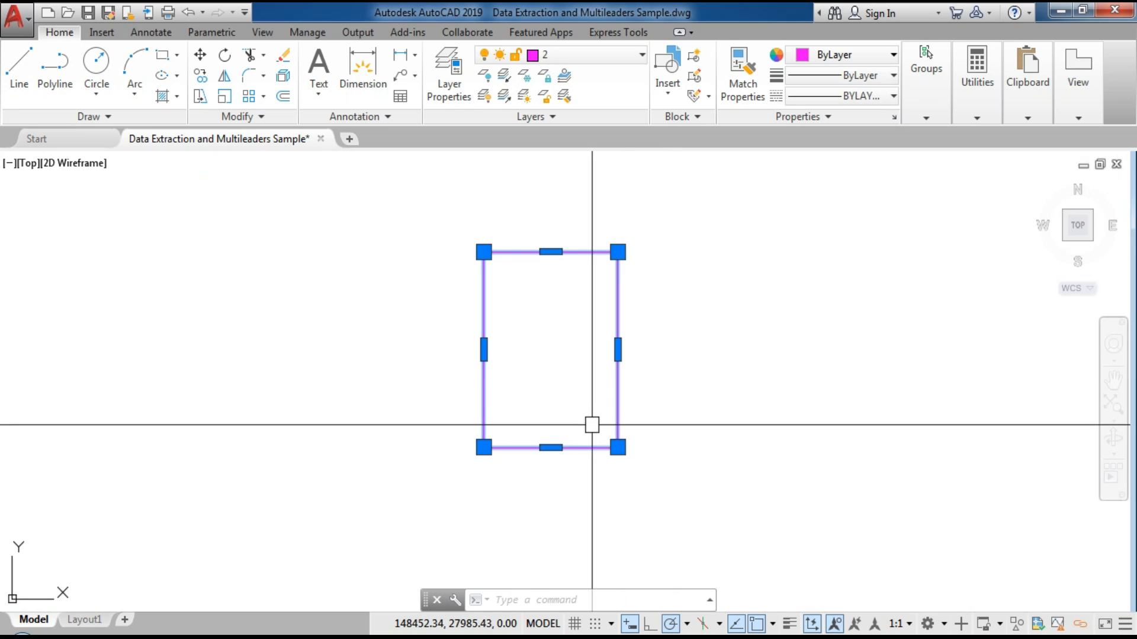
key(Escape)
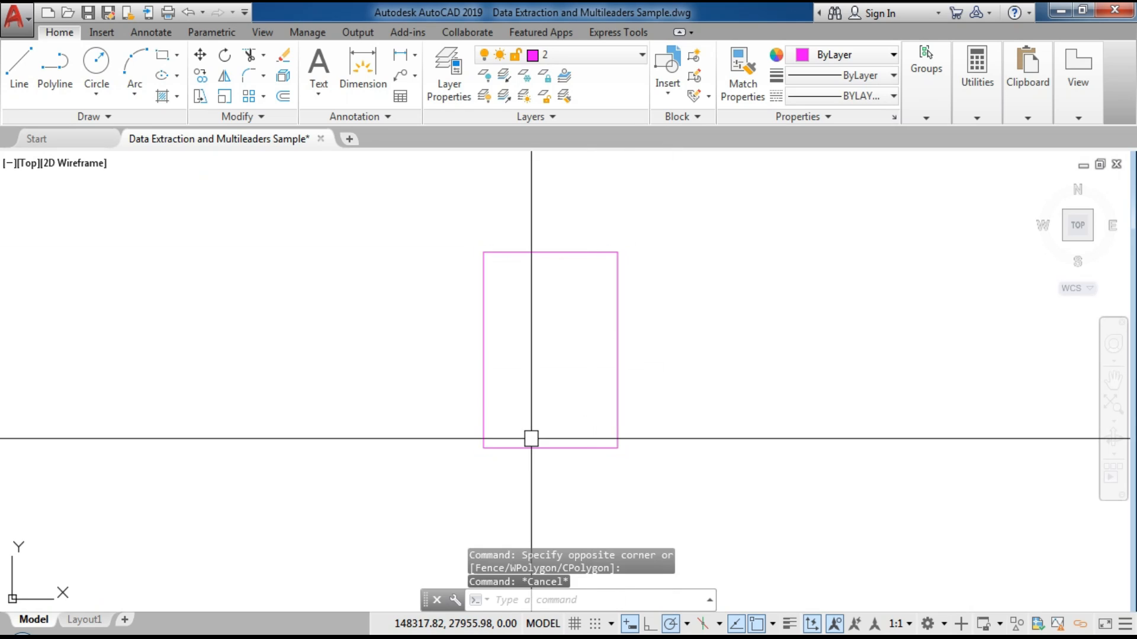
Rotate the rectangle 90 degrees counterclockwise about its lower-left corner into landscape orientation
click(530, 446)
text(ro)
key(Return)
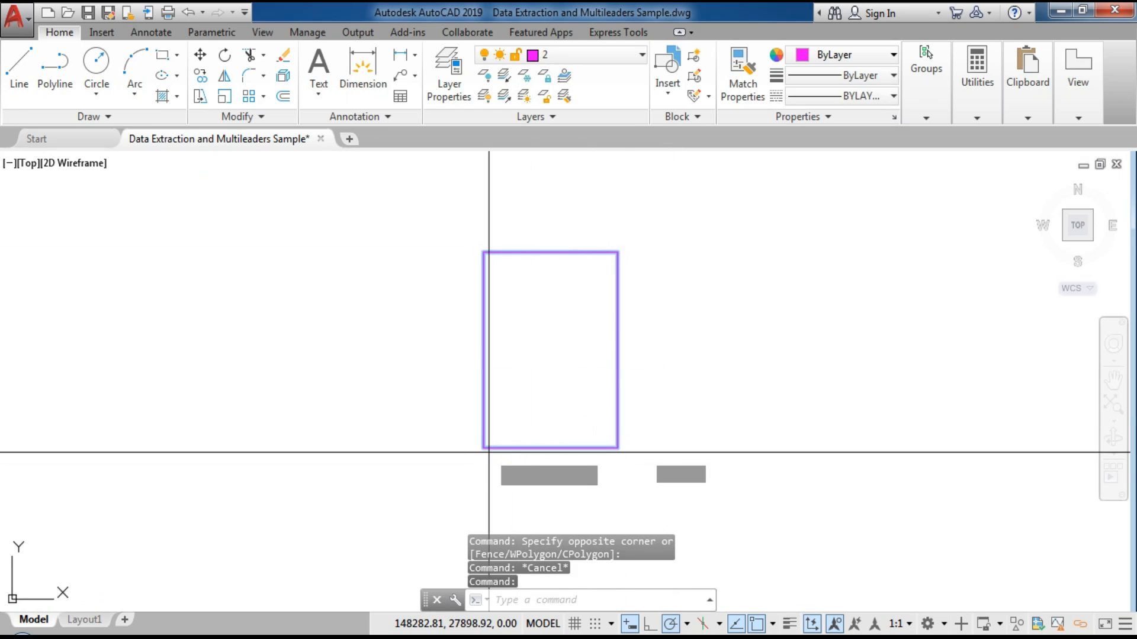
click(483, 448)
click(485, 220)
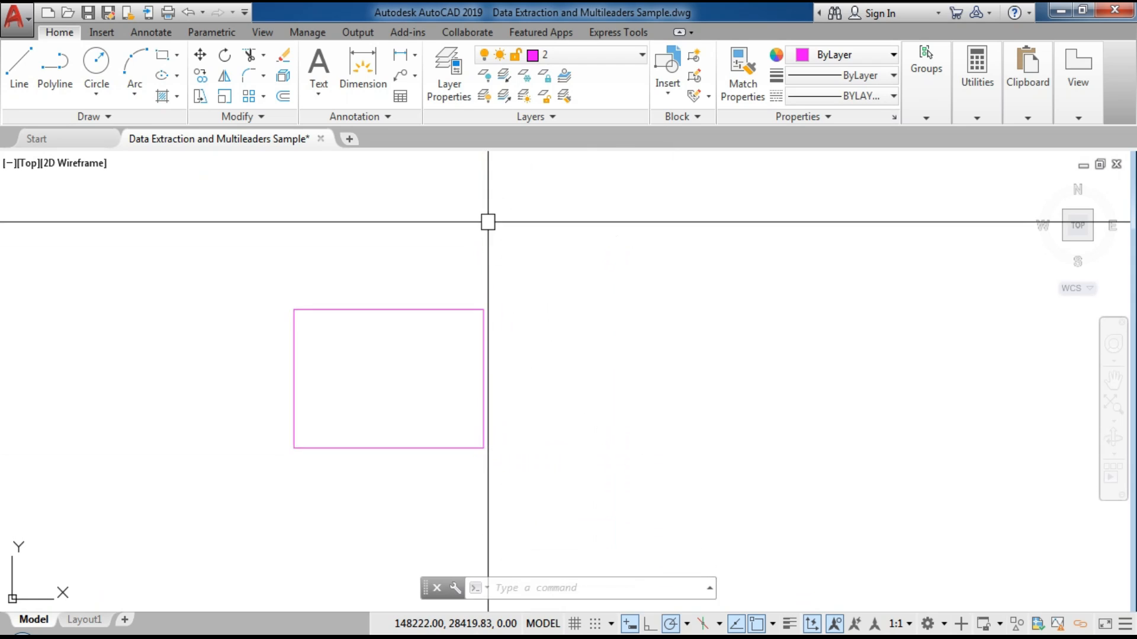
Copy the landscape rectangle to the clipboard with its lower-left corner as the base point
middle_drag(500, 421, 735, 404)
click(665, 430)
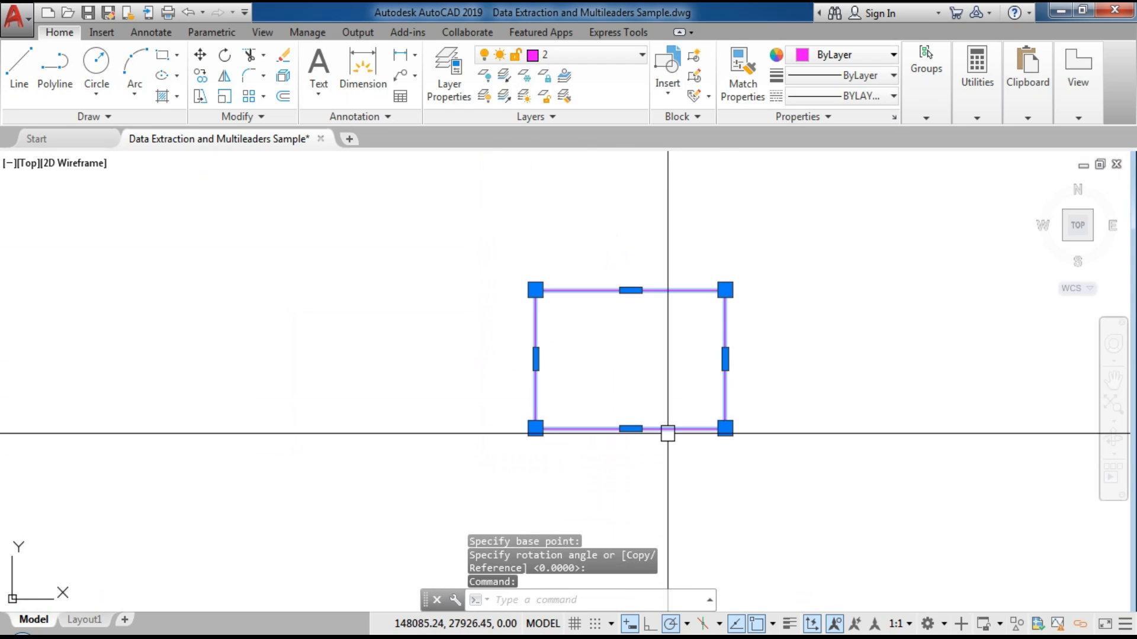
key(ctrl+shift+c)
mouse_move(536, 429)
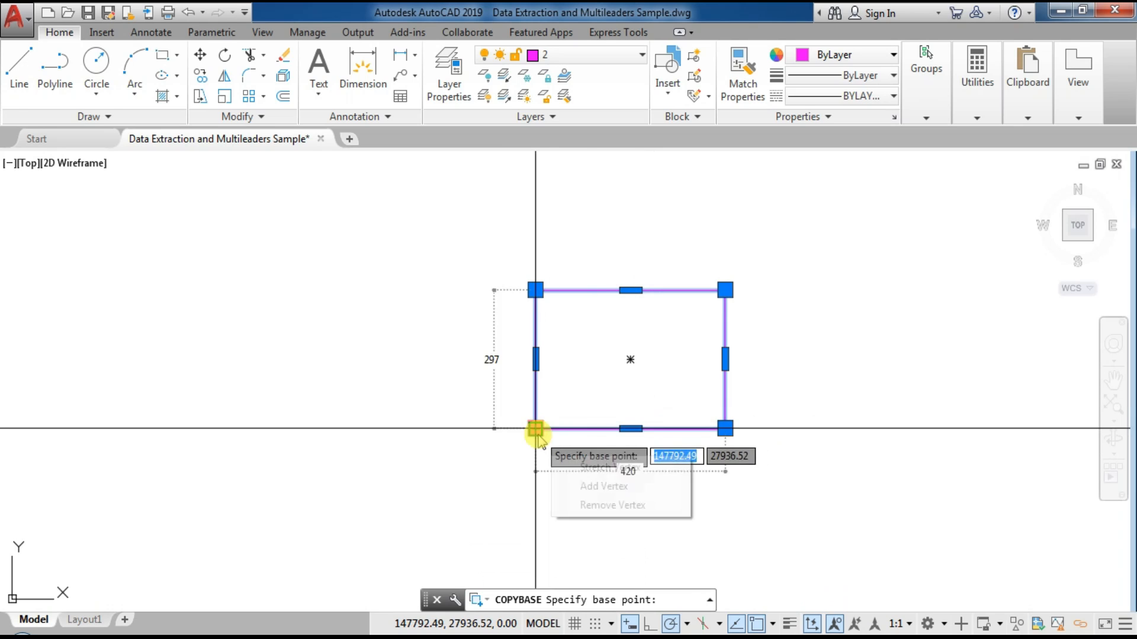
click(536, 428)
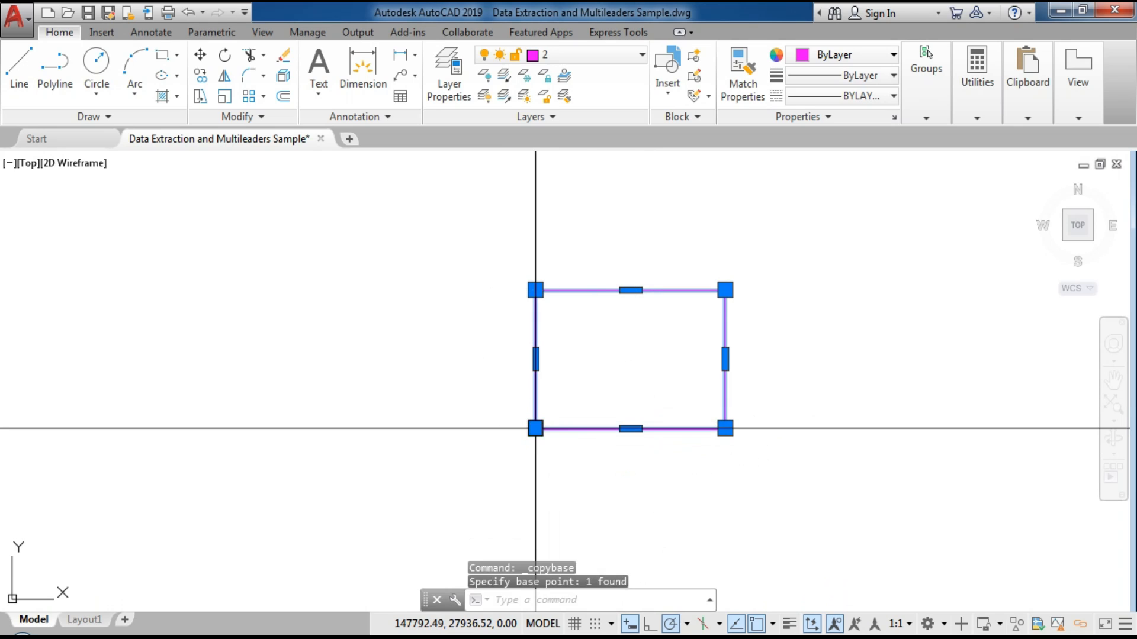
Erase the selected rectangle from model space, and add a new layout and switch to it
text(e)
key(Return)
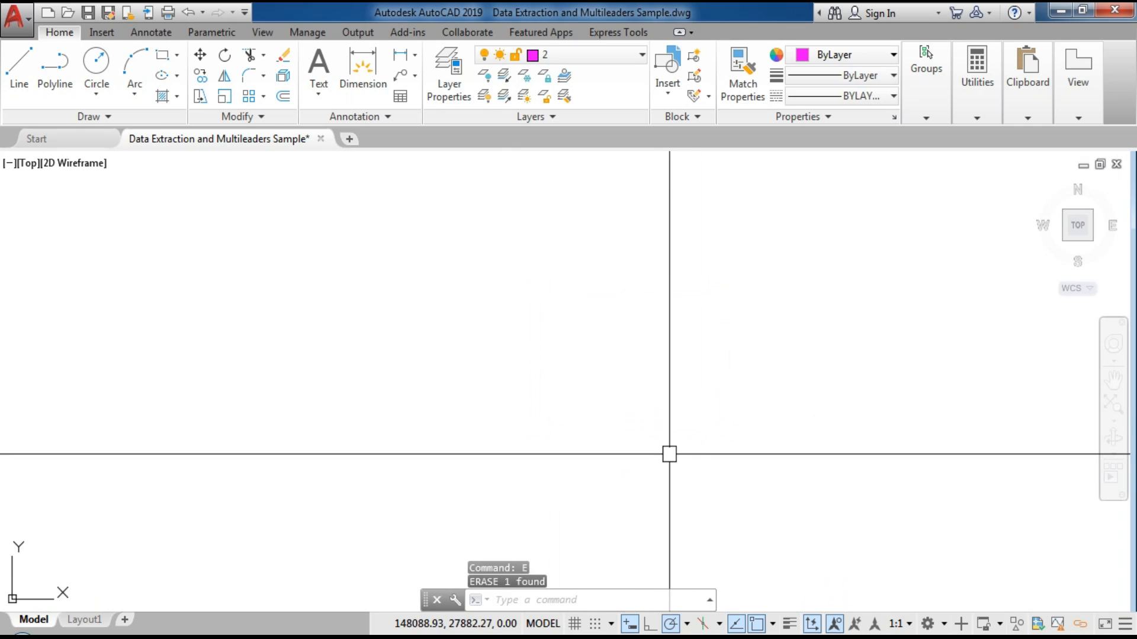
click(125, 619)
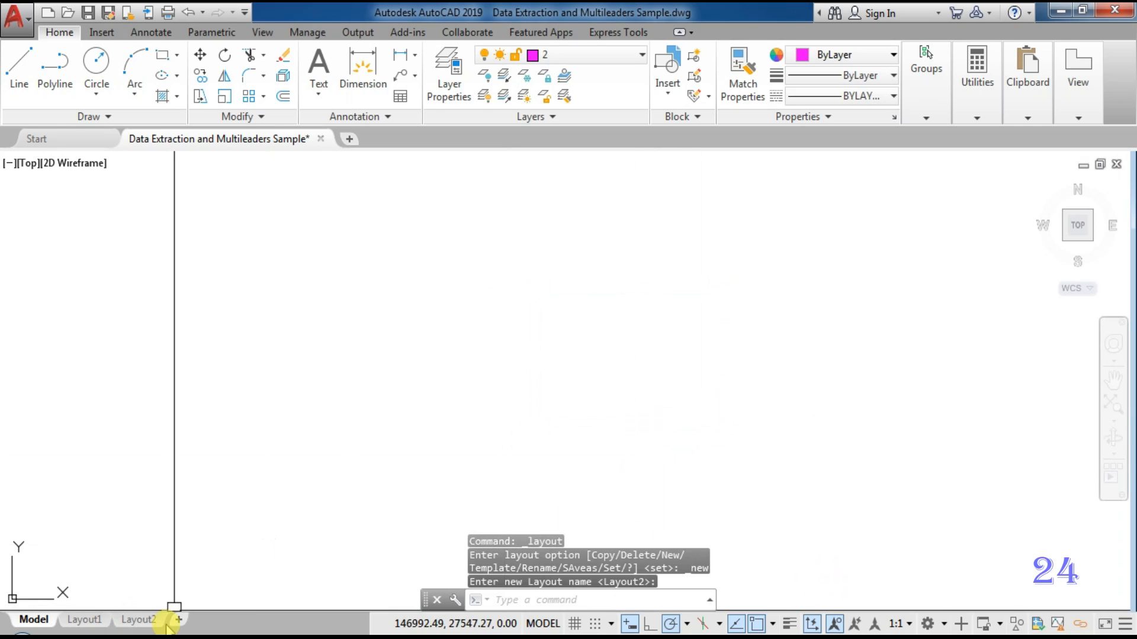
click(147, 619)
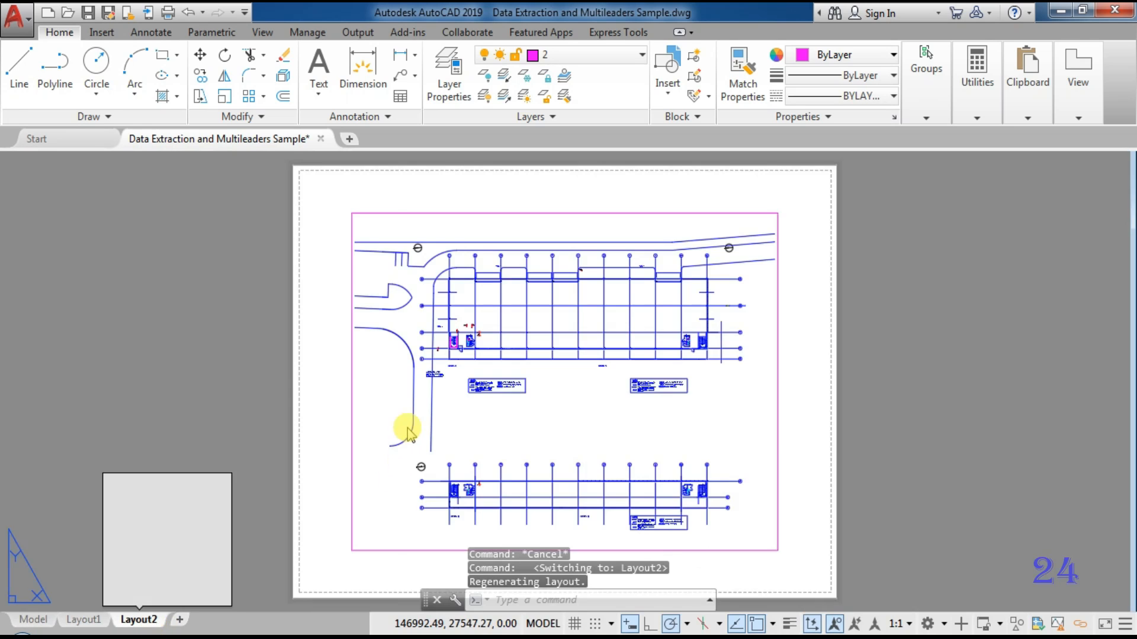
scroll(396, 392, down, 2)
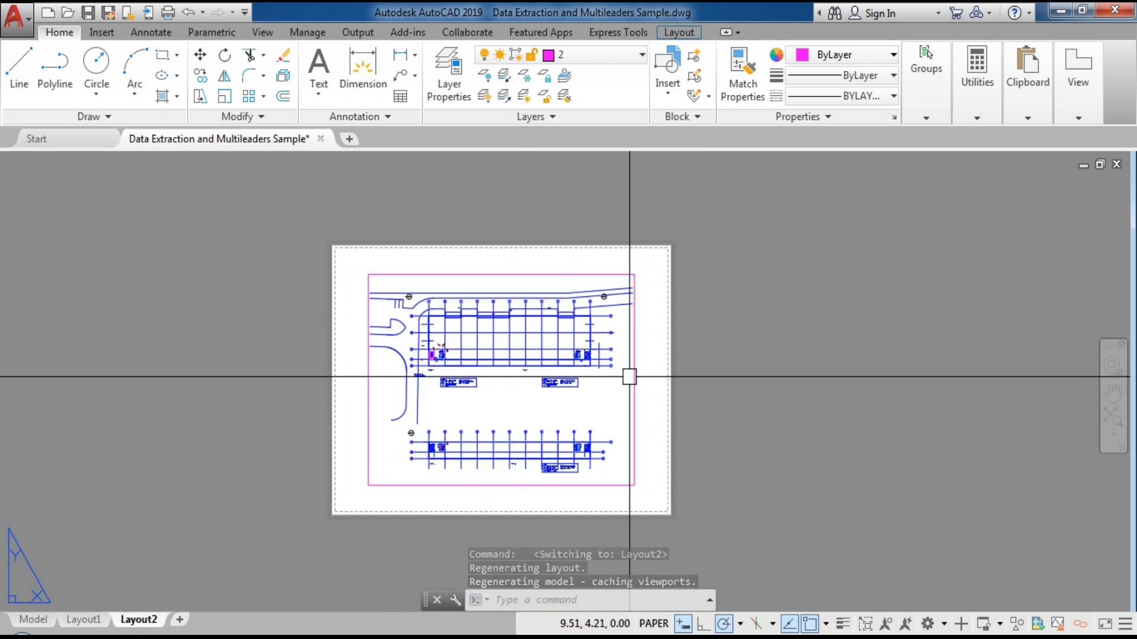
right_click(157, 623)
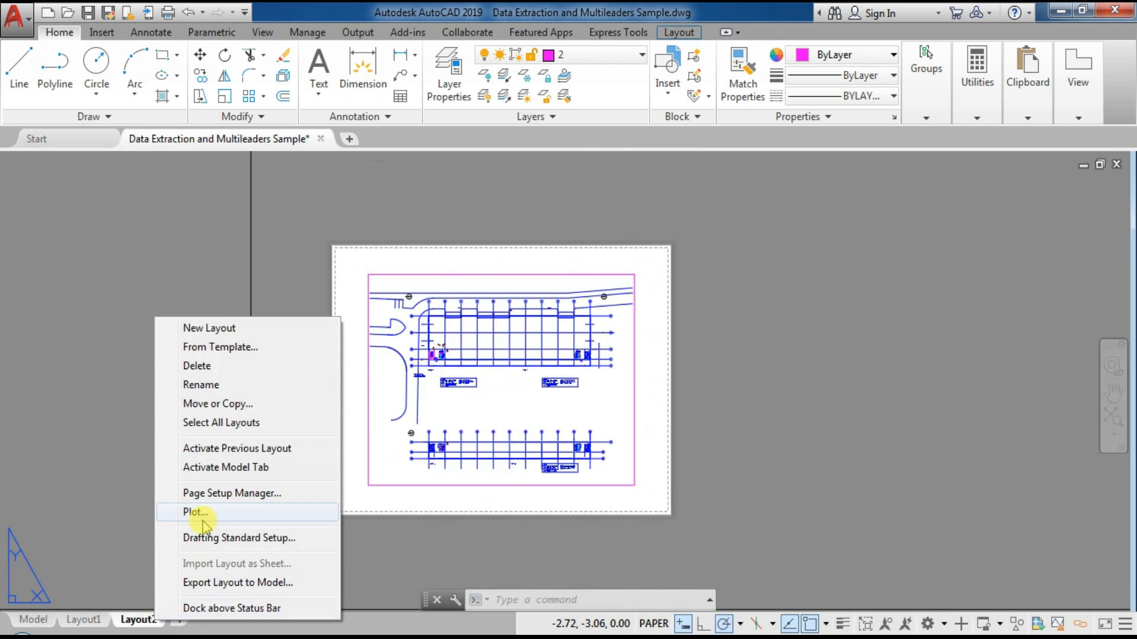
click(219, 494)
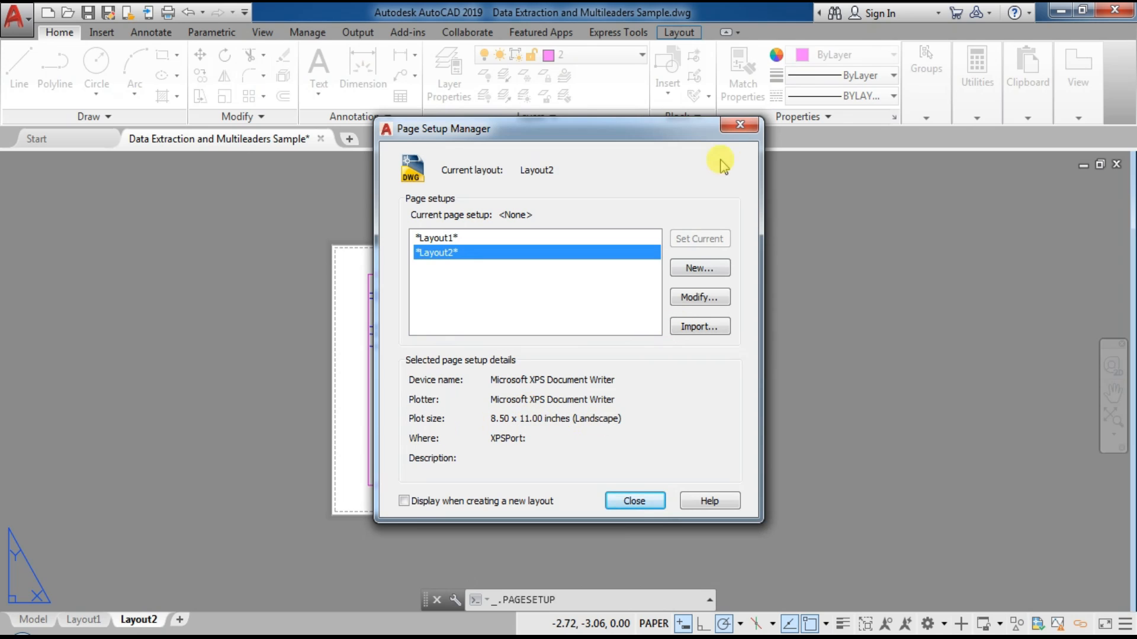
key(Escape)
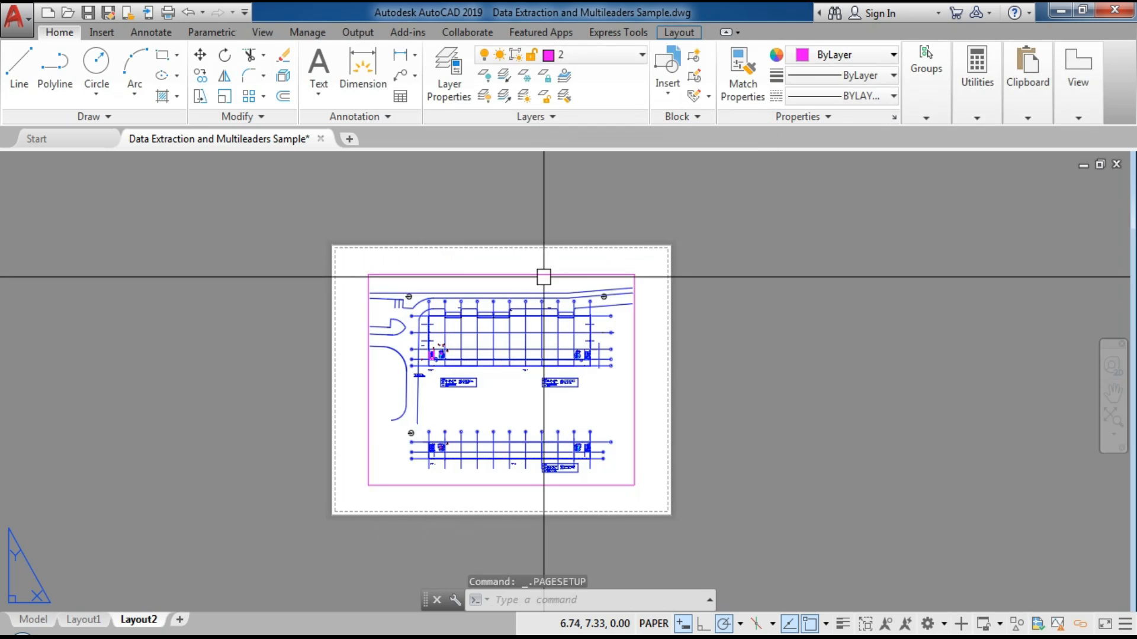
Erase the default viewport from the new layout so the sheet is empty
text(e)
key(Return)
click(544, 276)
key(Return)
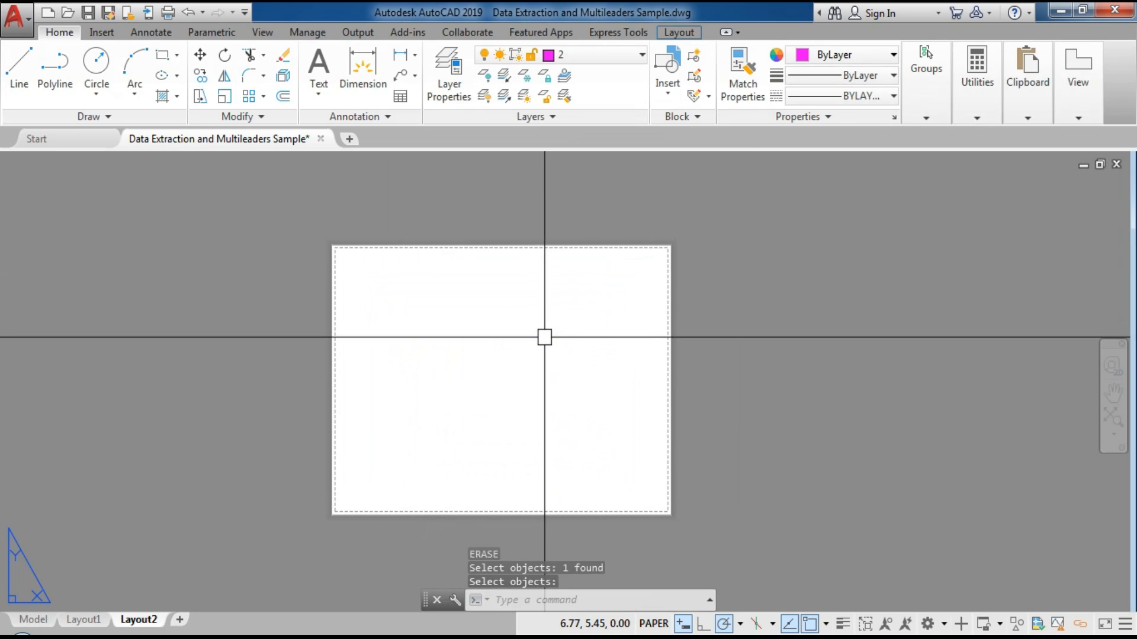
Paste the copied rectangle into the layout with its insertion point at 0,0
key(ctrl+v)
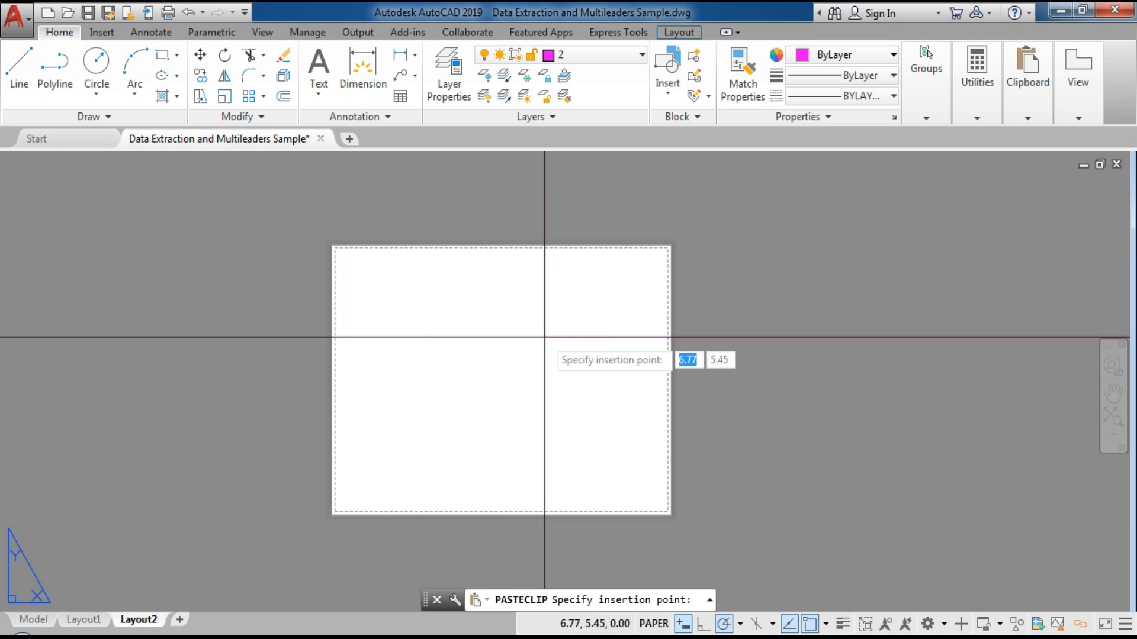
text(0,0)
key(Return)
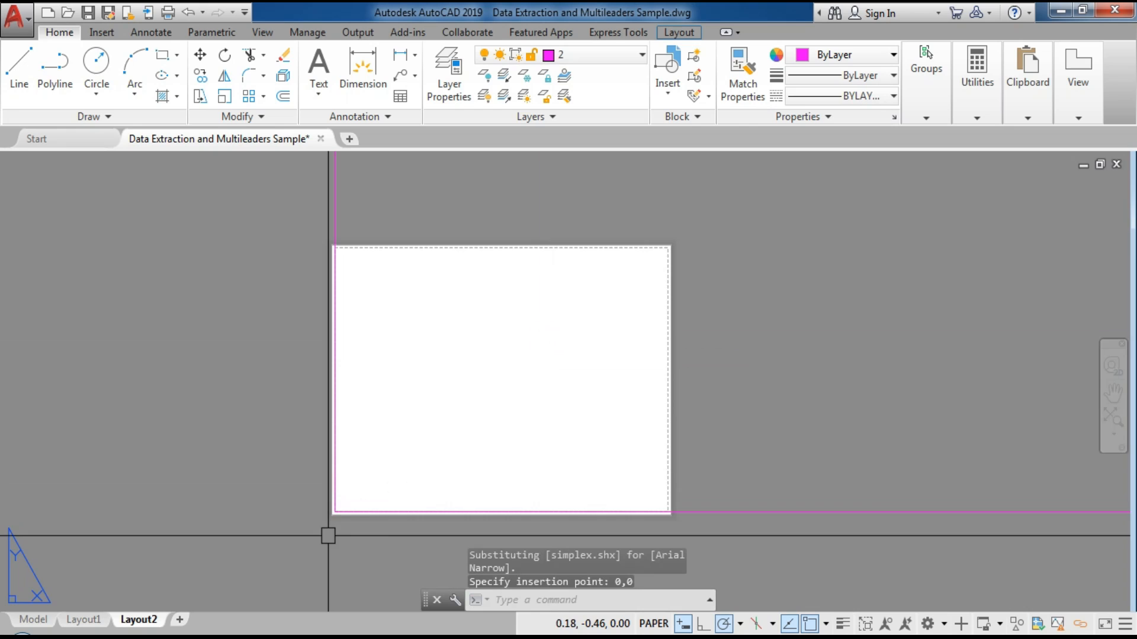
scroll(328, 530, up, 5)
scroll(318, 484, down, 10)
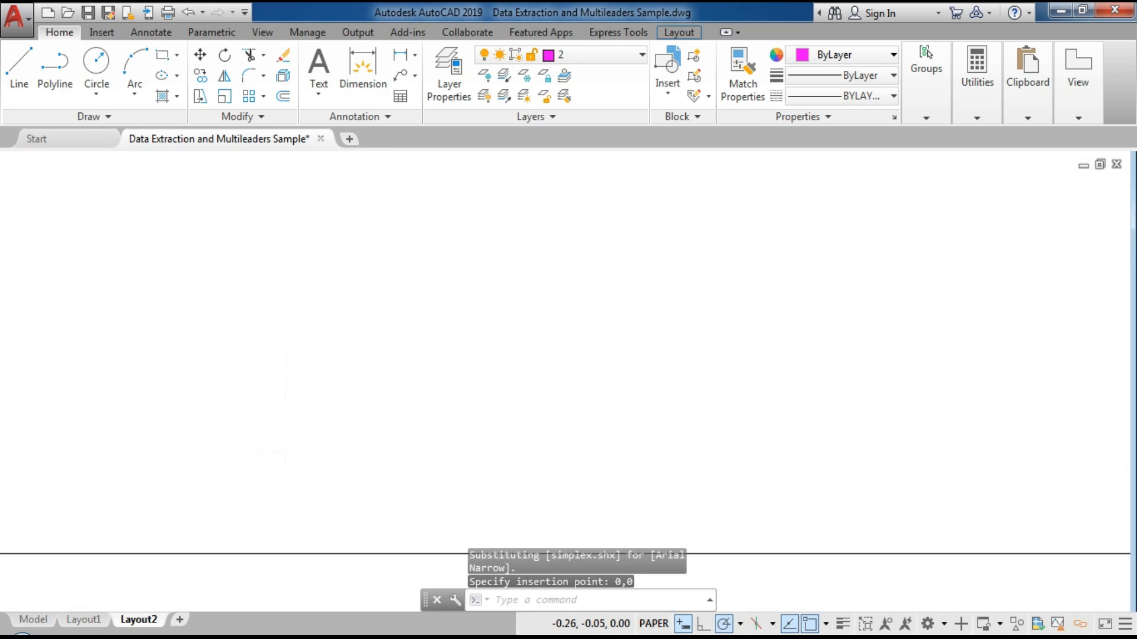
Create a new page setup named "A3 Landscape" for the current layout
right_click(147, 623)
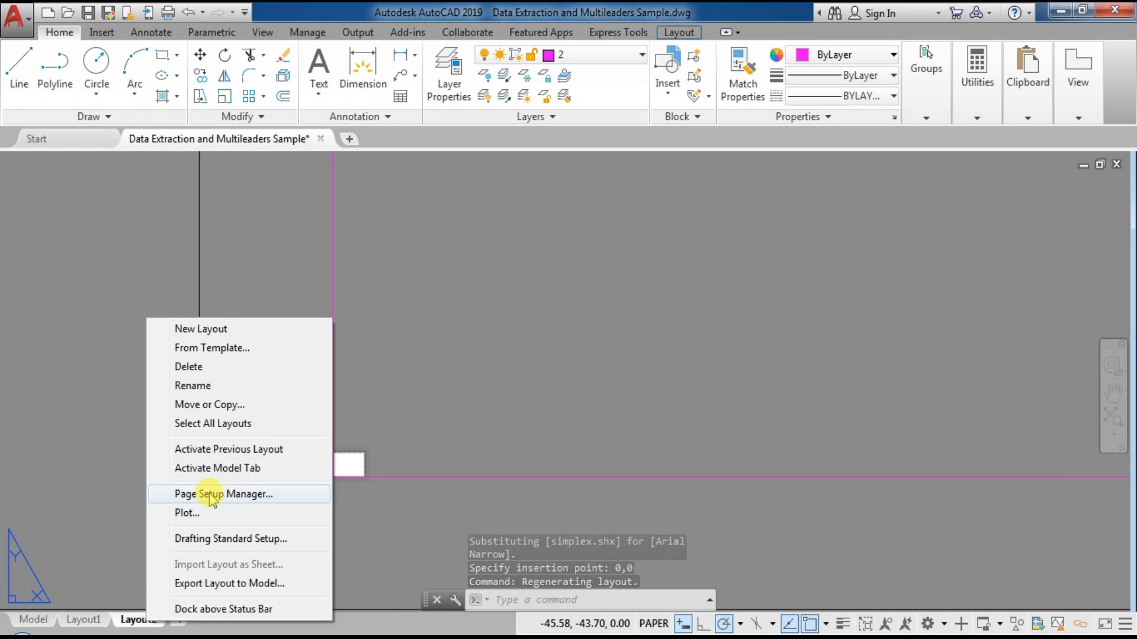
click(210, 496)
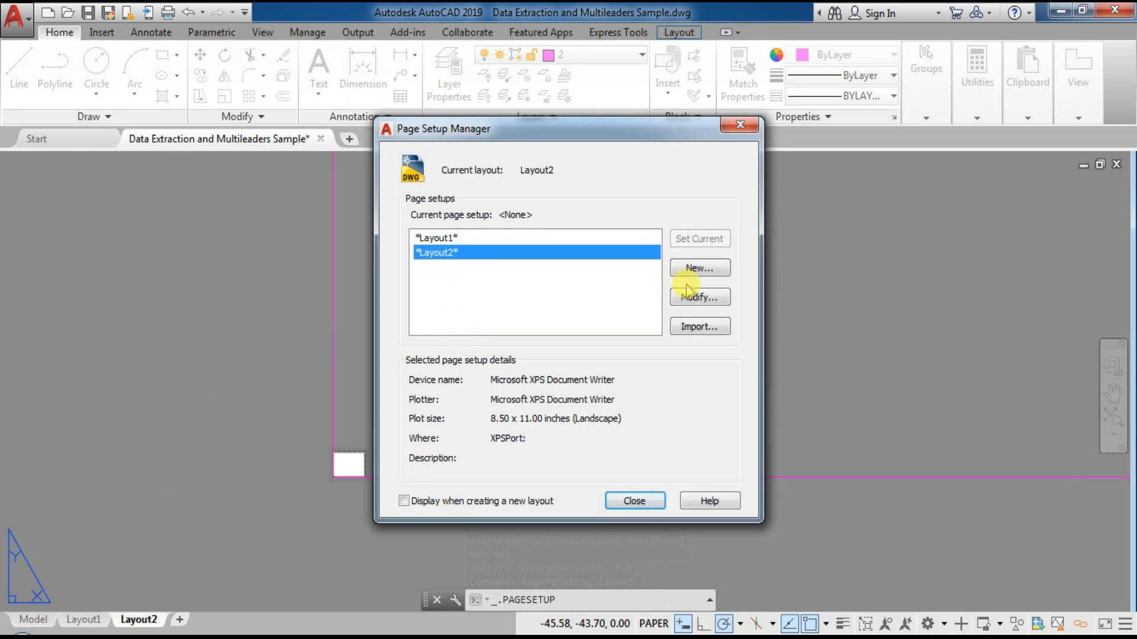
click(694, 269)
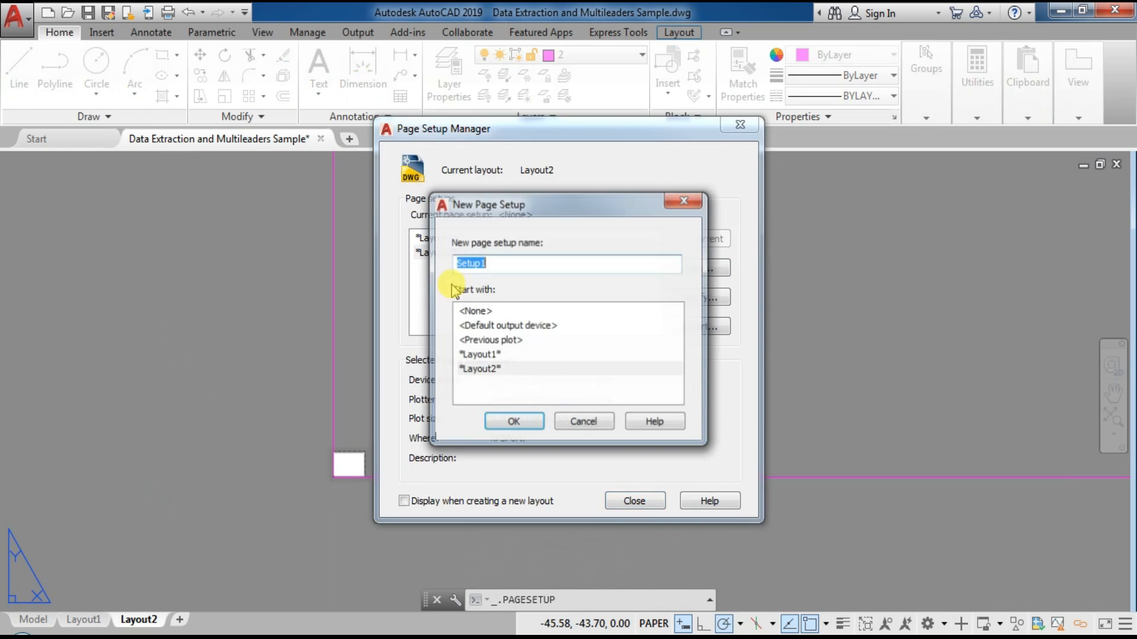
text(A3 Landscape)
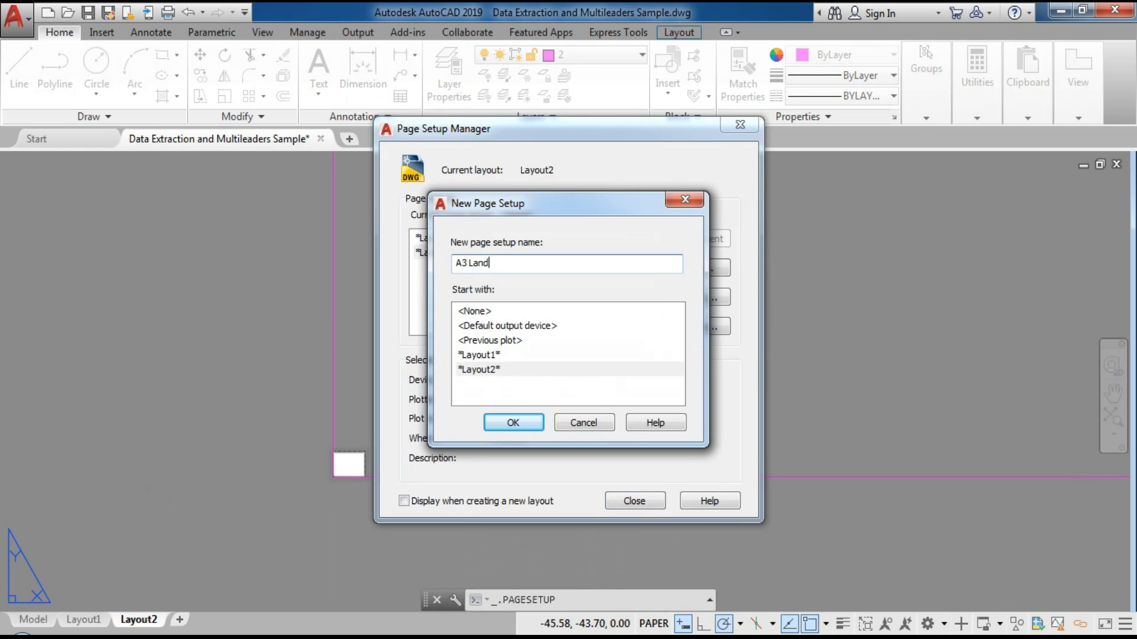
click(513, 423)
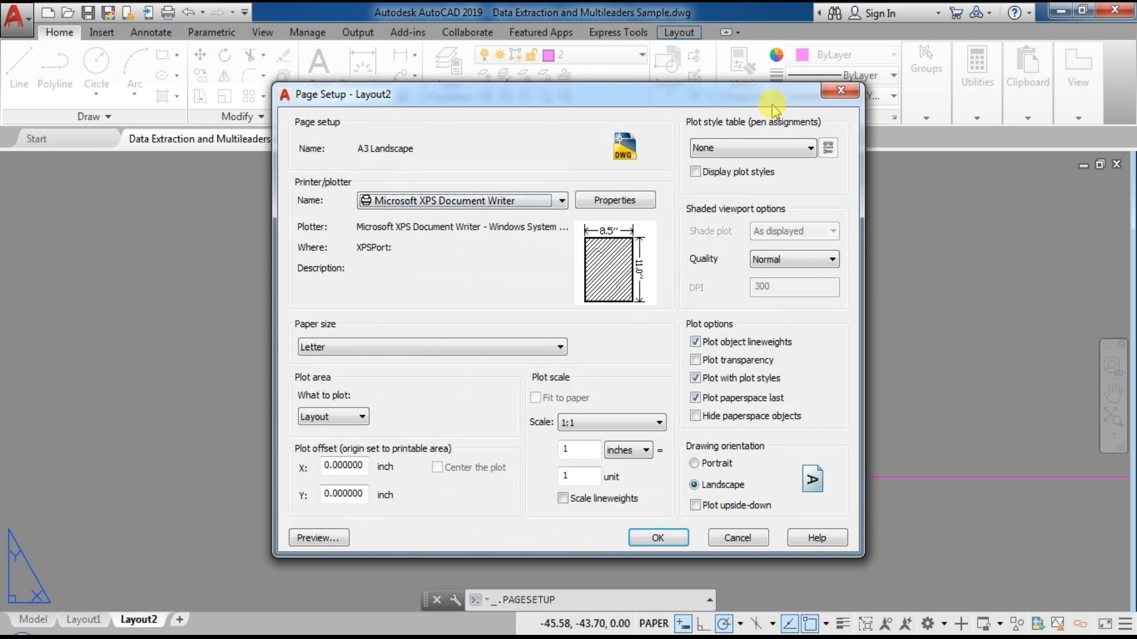
Set the page setup's paper size to A3 and look through the available plot style tables without changing the selection
click(438, 349)
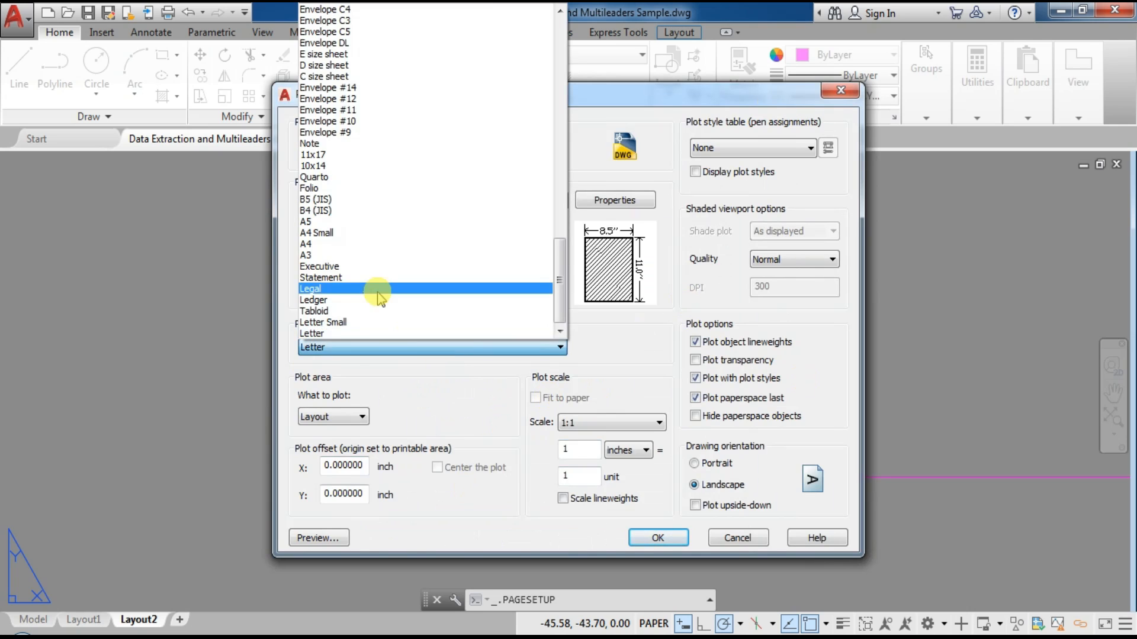
click(365, 253)
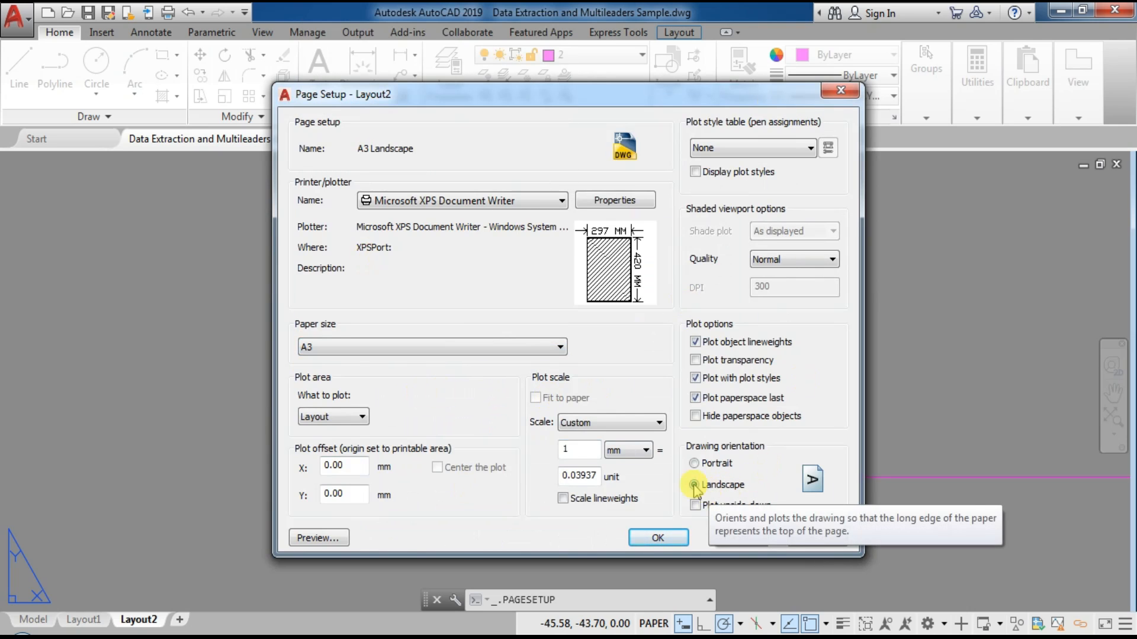
click(734, 148)
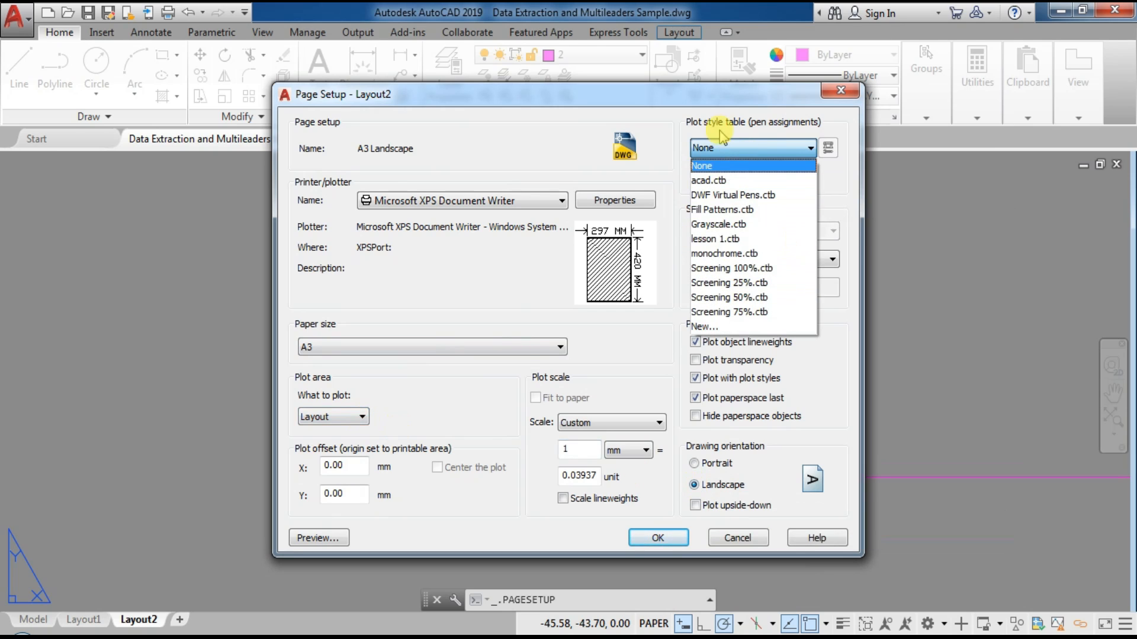
click(780, 134)
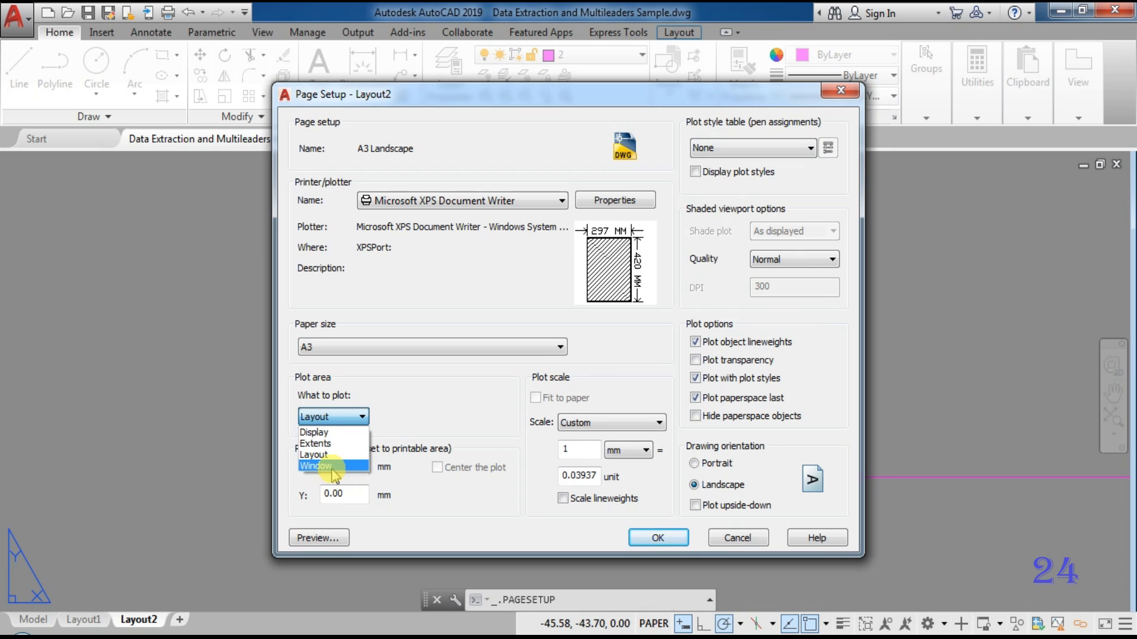
Set the plot area to a window spanning the pasted rectangle from its lower-left corner to its upper-right corner
click(315, 466)
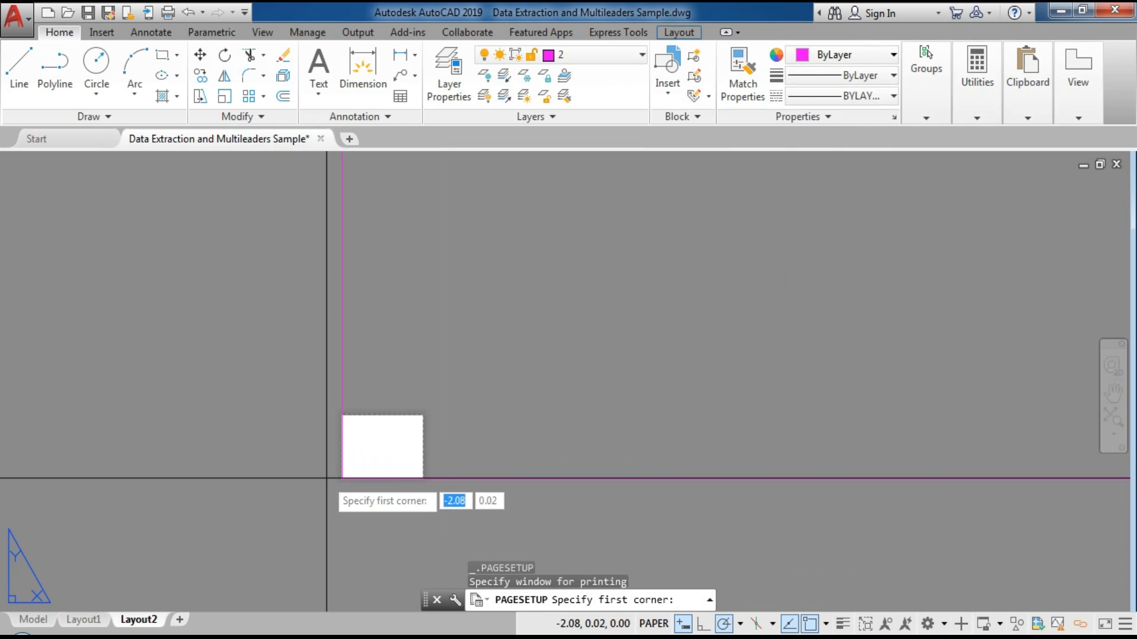
click(342, 477)
scroll(343, 477, down, 4)
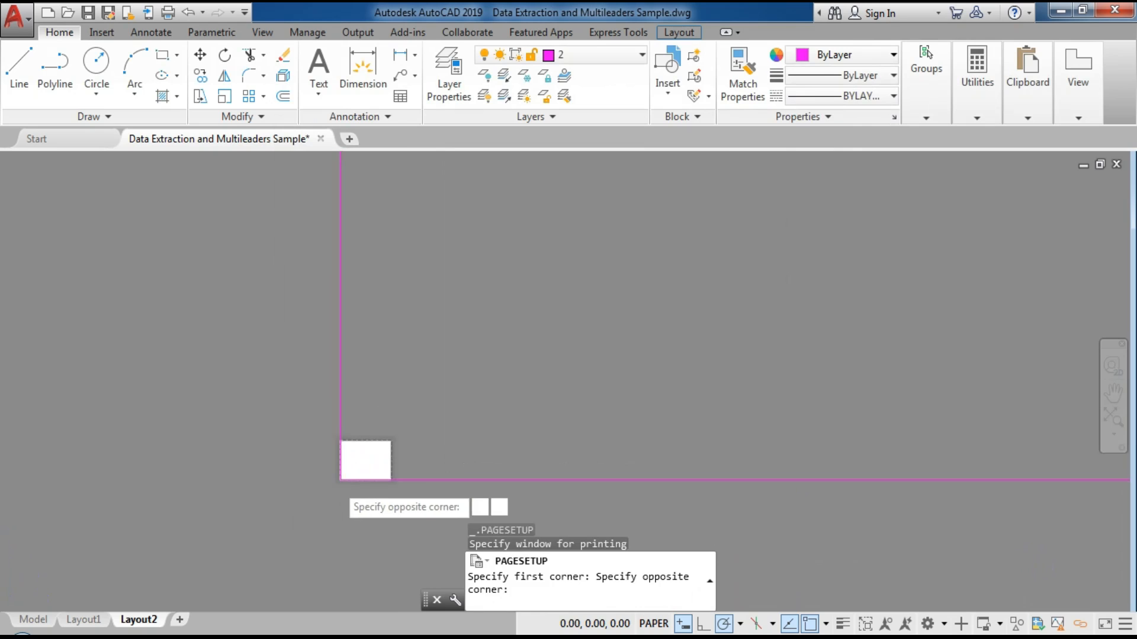
click(560, 327)
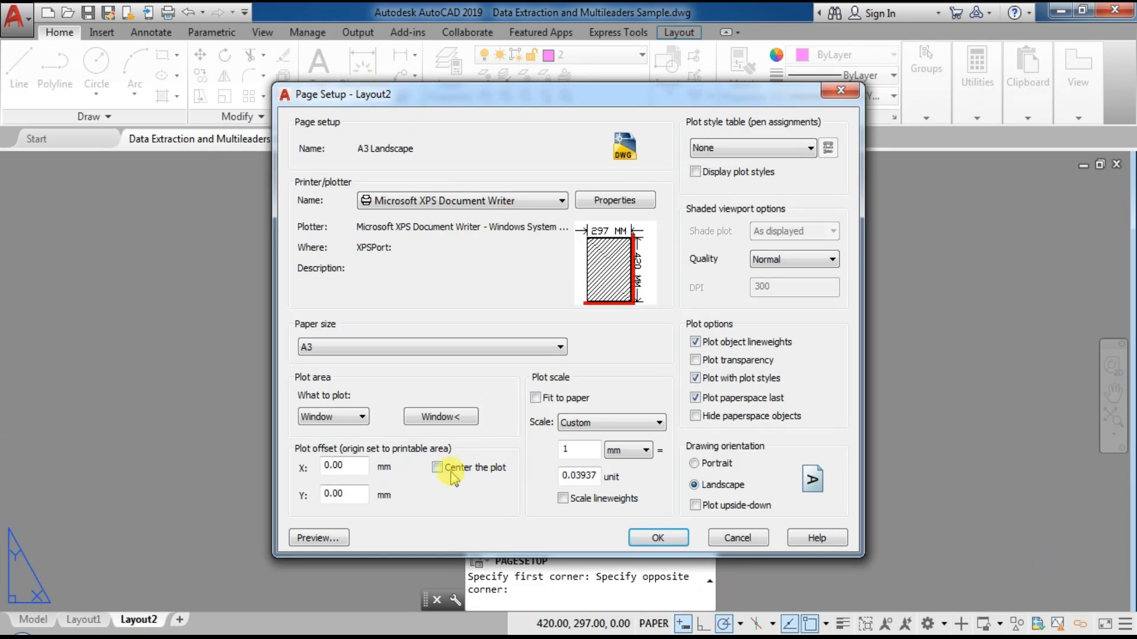
Center the plot on the paper and set the plot scale to 1:1
click(438, 467)
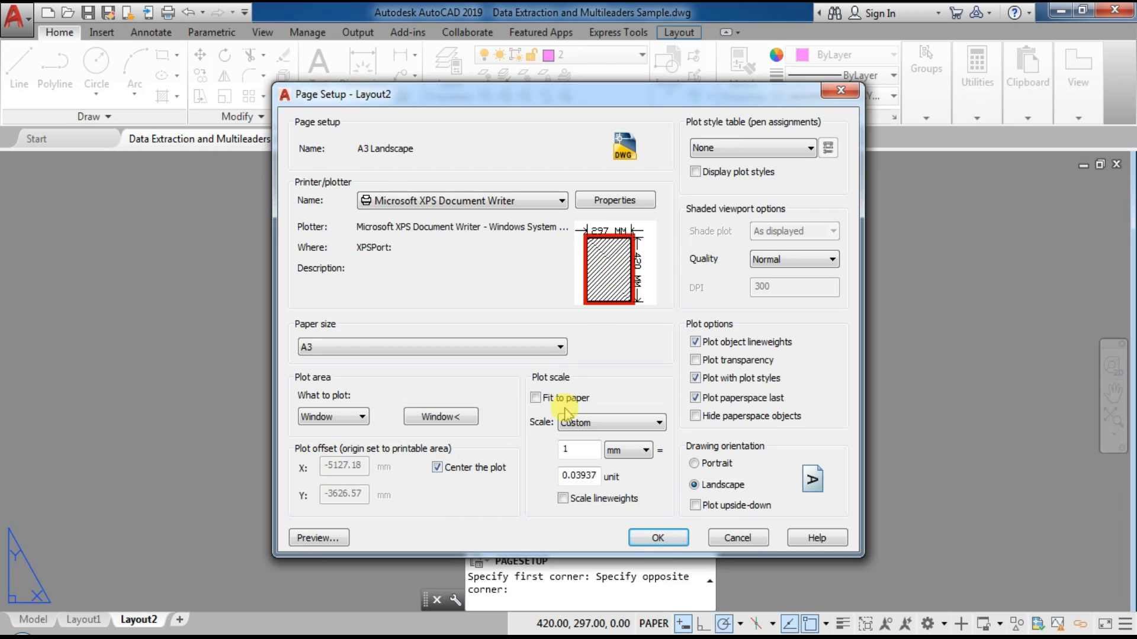
click(600, 422)
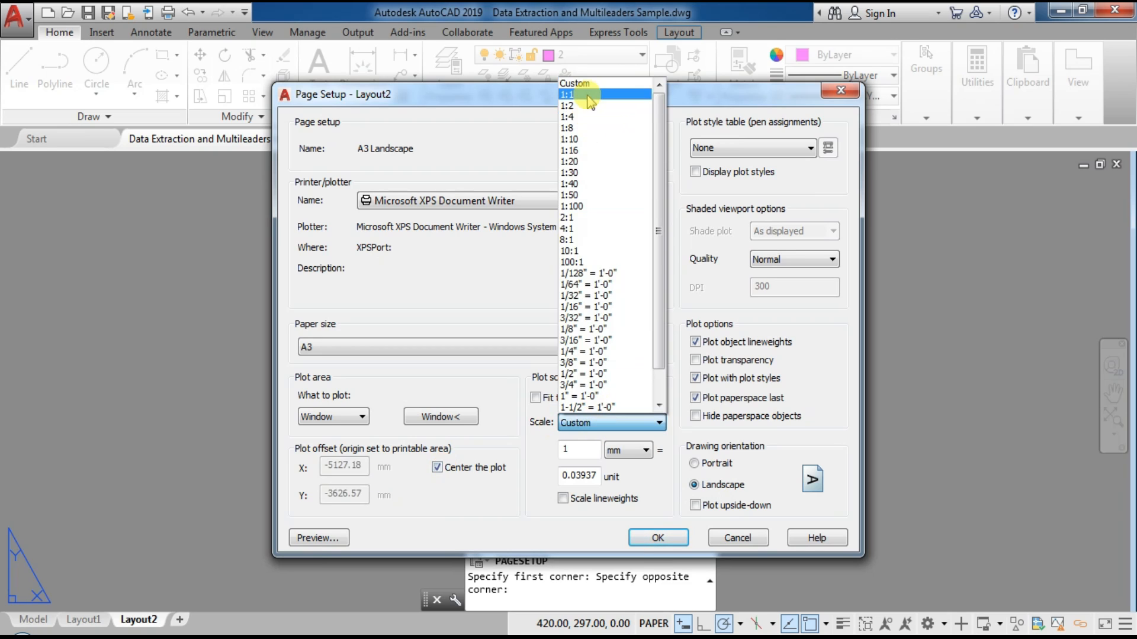
click(586, 94)
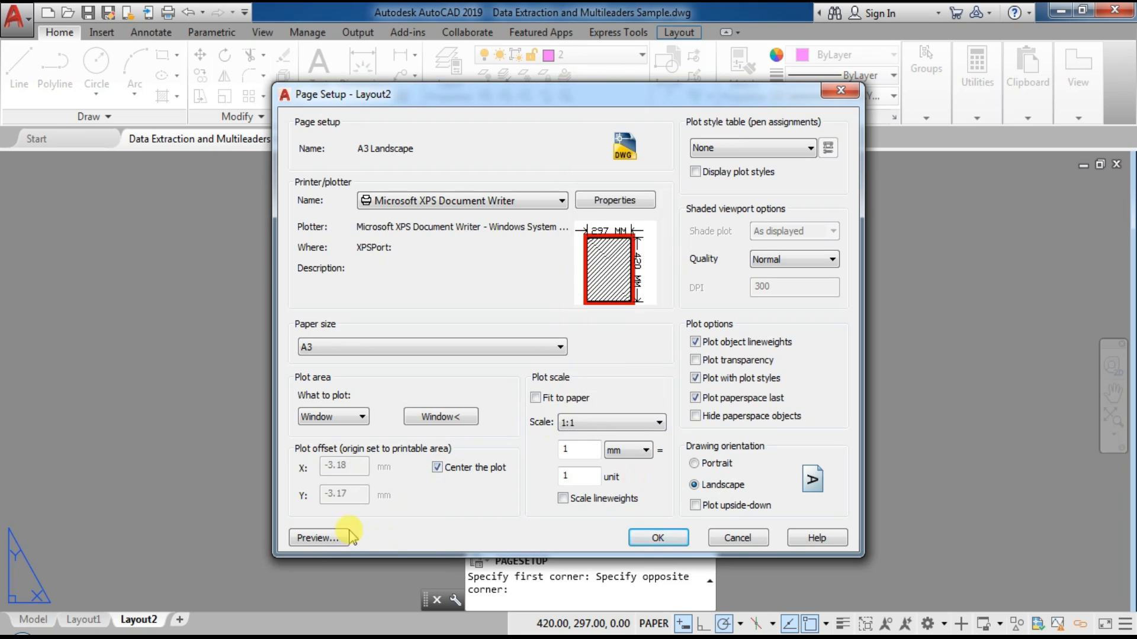
Accept the A3 Landscape page setup, make it current for the layout and close the Page Setup Manager
click(647, 540)
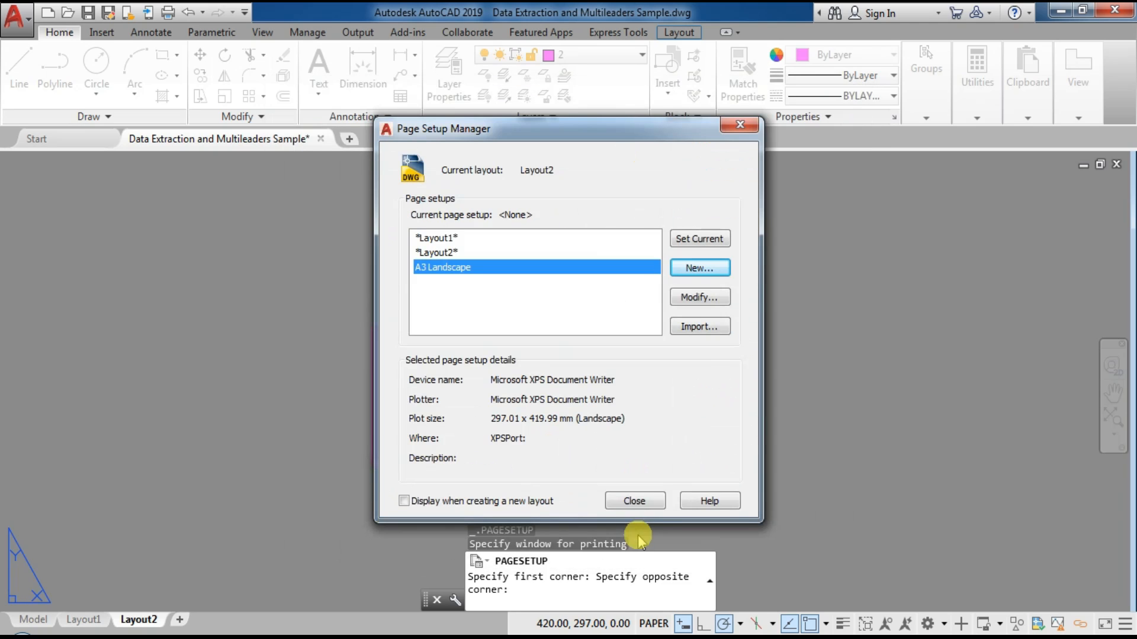
click(699, 242)
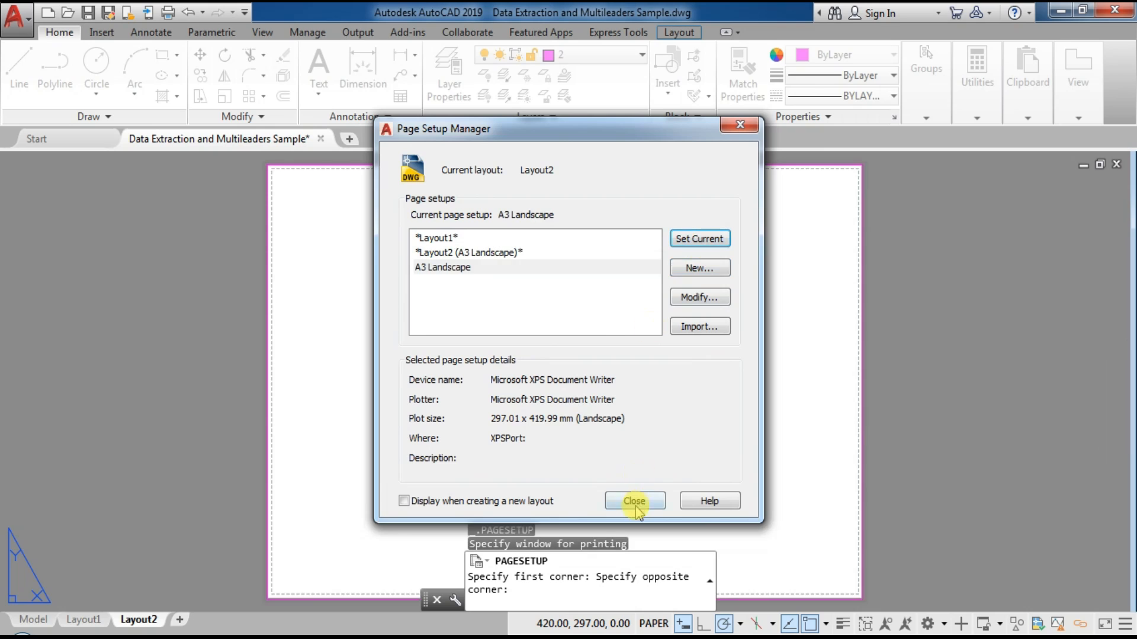
key(Return)
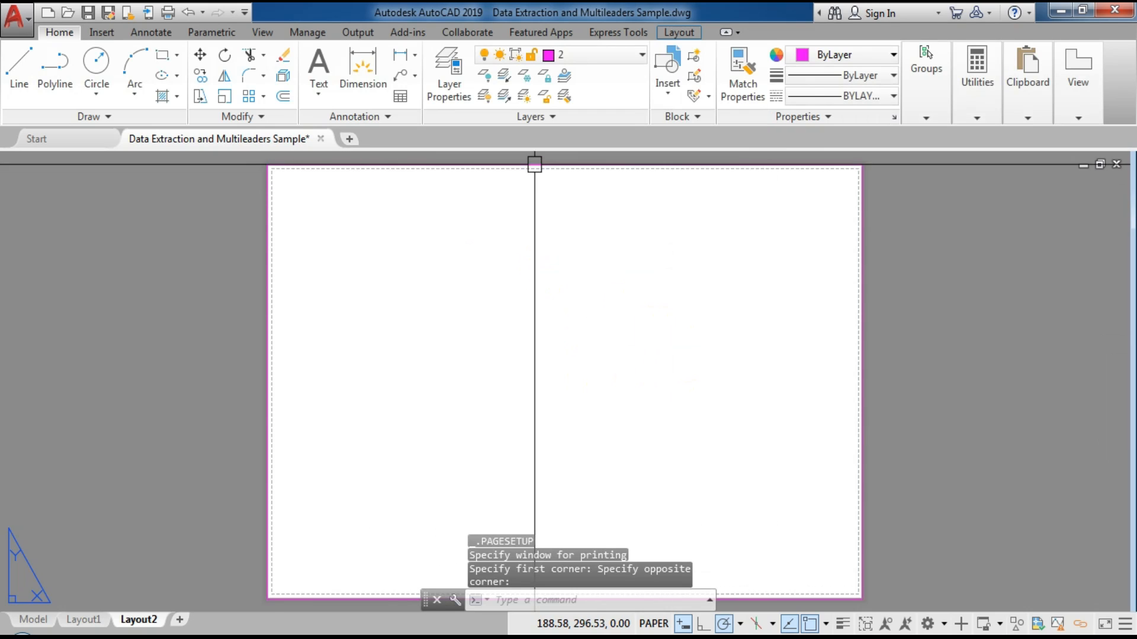
Offset the sheet rectangle 10 units inward to create the inner border
click(544, 165)
text(O)
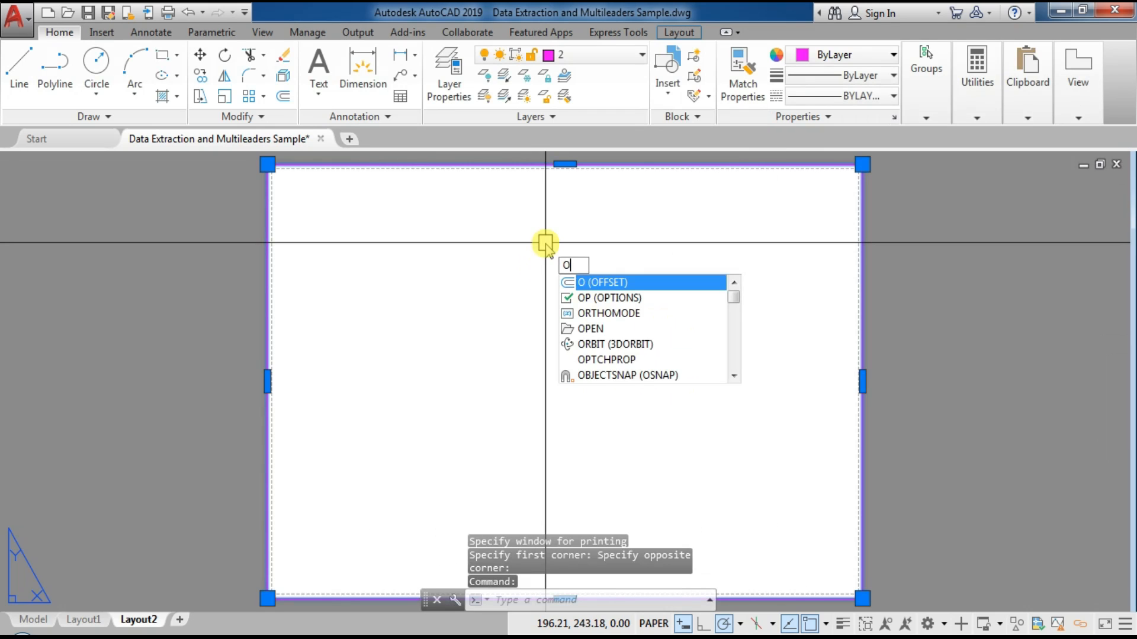
key(Return)
text(10)
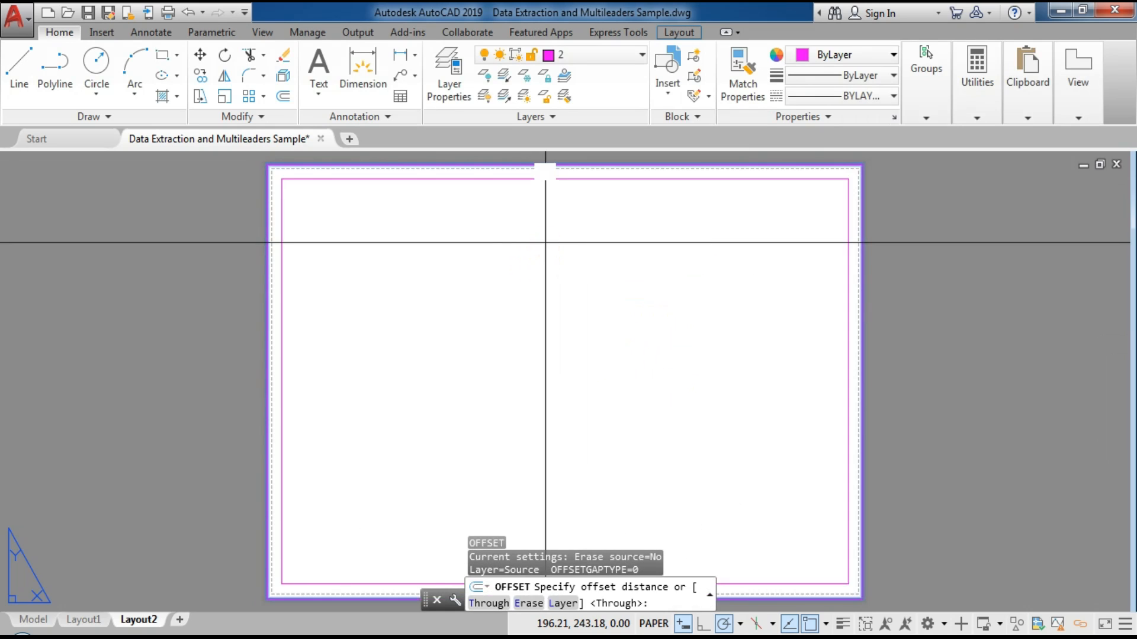
key(Return)
click(546, 243)
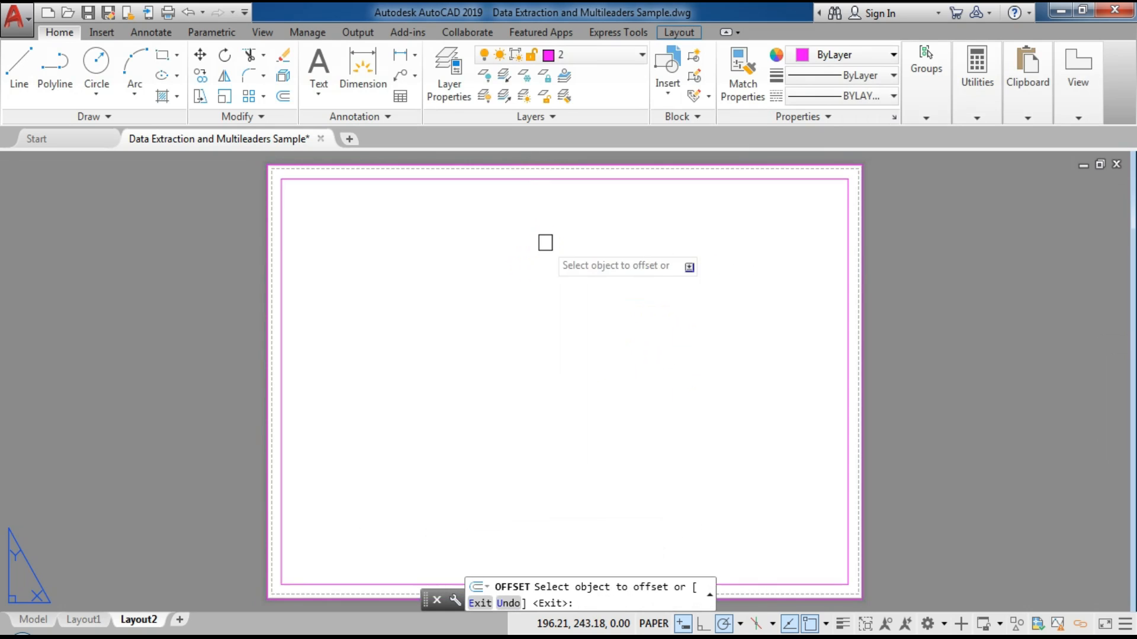
key(Escape)
Erase the outer rectangle along the sheet edge, leaving only the inner border
click(546, 166)
text(e)
key(Return)
scroll(553, 331, down, 3)
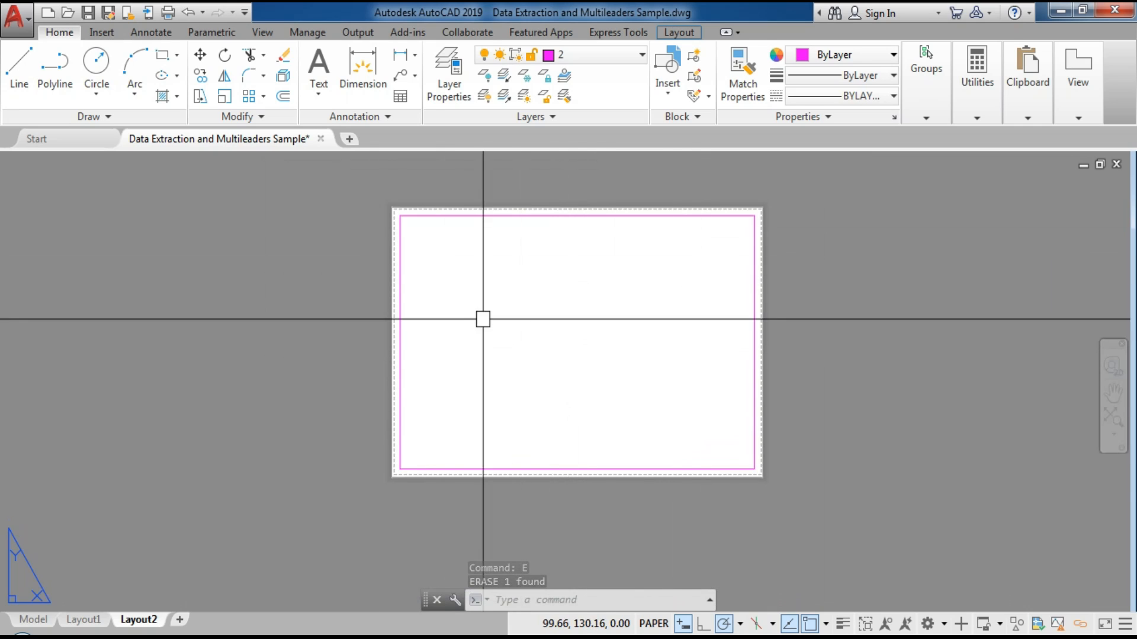
middle_drag(673, 338, 591, 332)
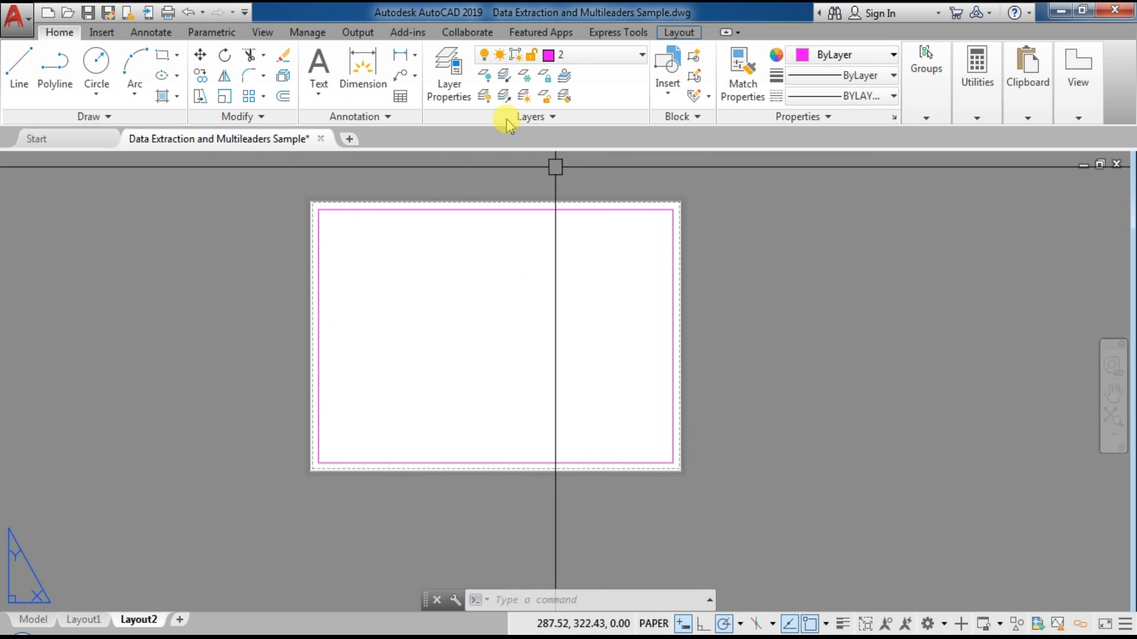
Create a new layer named Title sheet, leave its color white and make it the current layer
click(448, 74)
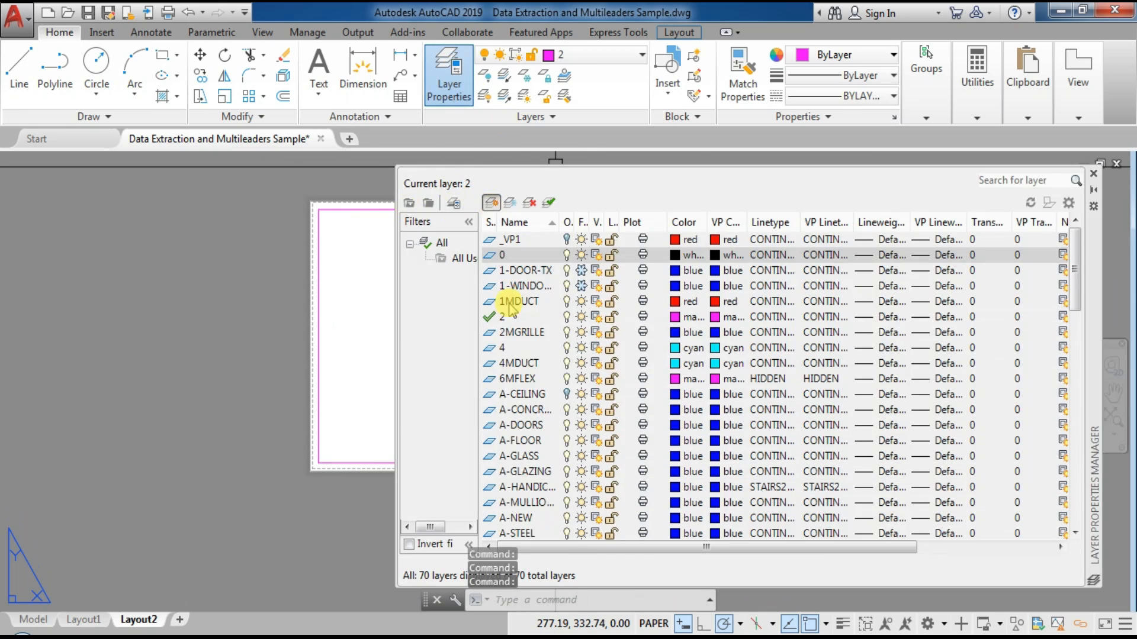
key(alt+n)
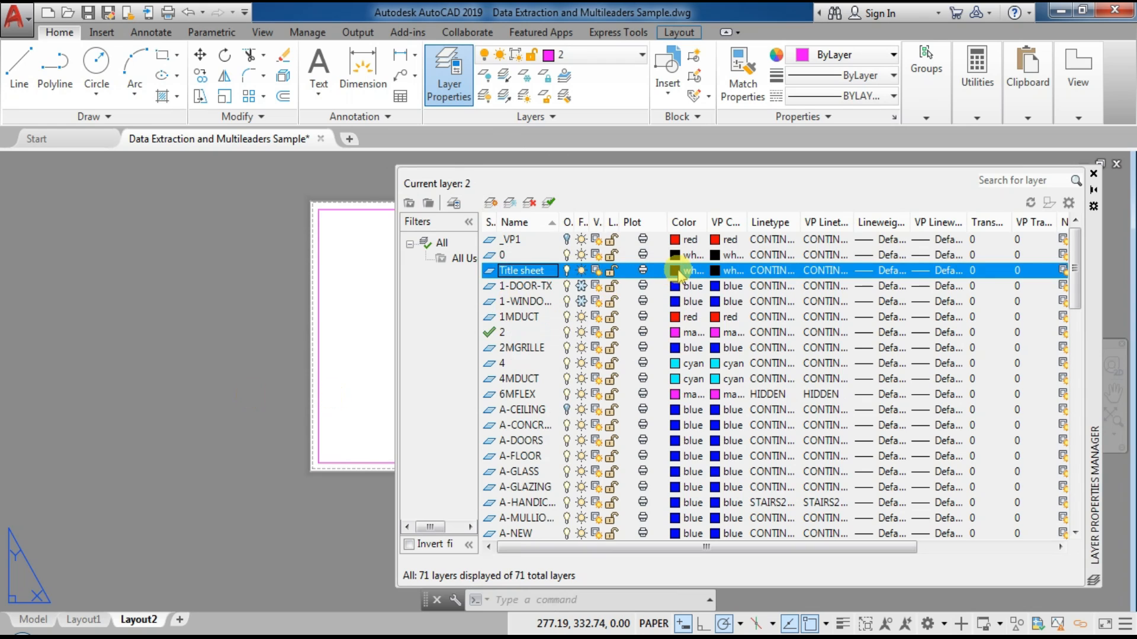
click(678, 272)
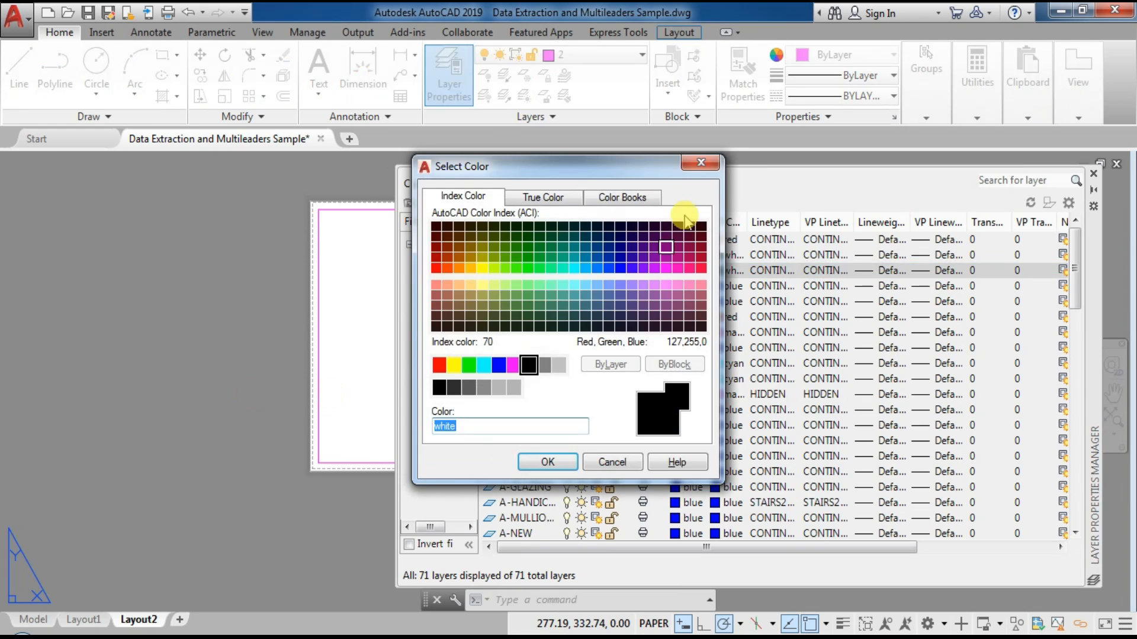
key(Escape)
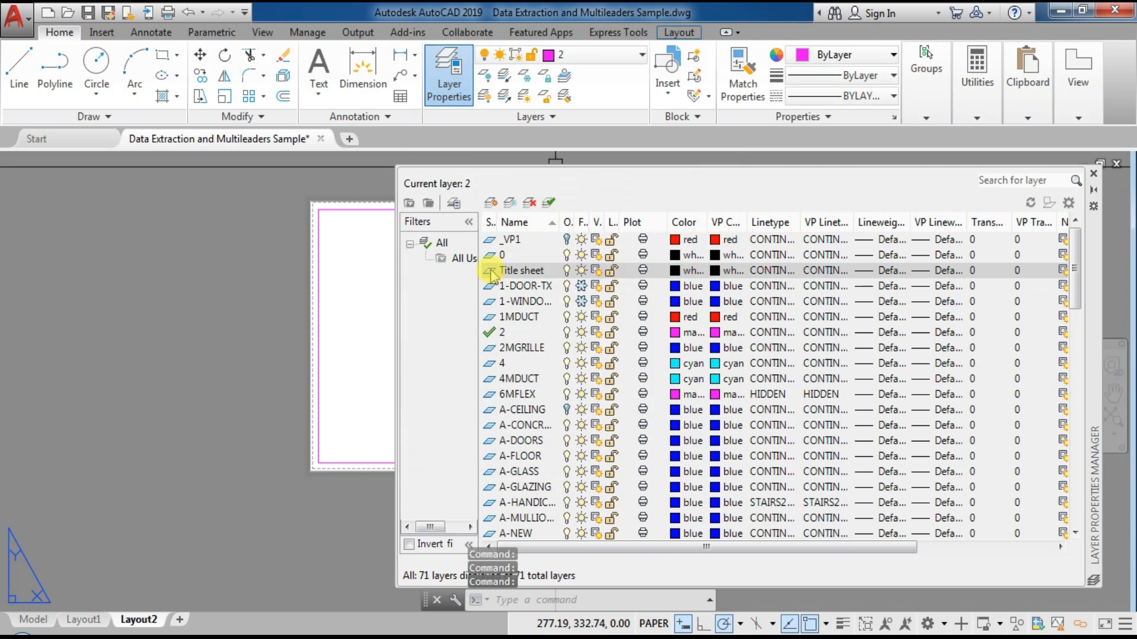
key(alt+c)
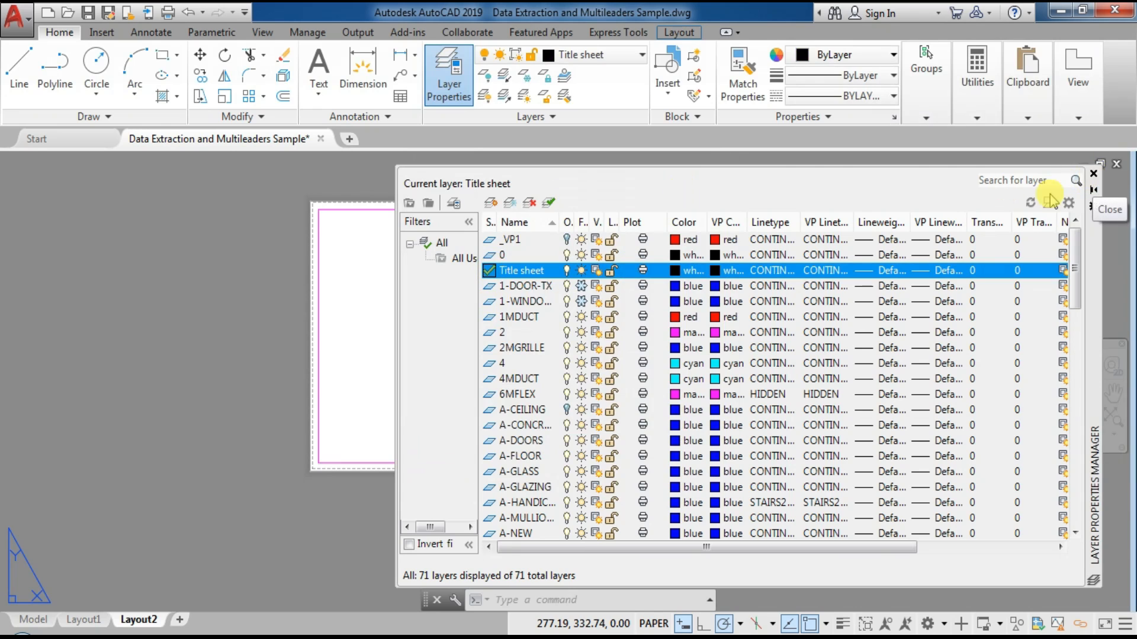
click(1094, 174)
Move the border rectangle to the current Title sheet layer
click(674, 227)
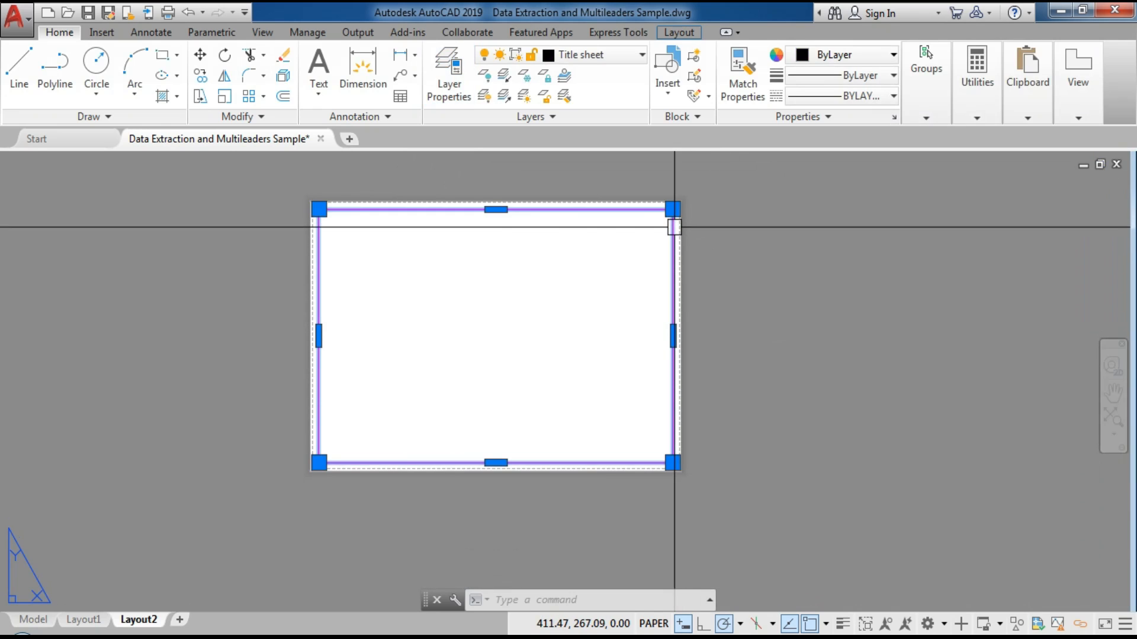
click(507, 122)
click(458, 157)
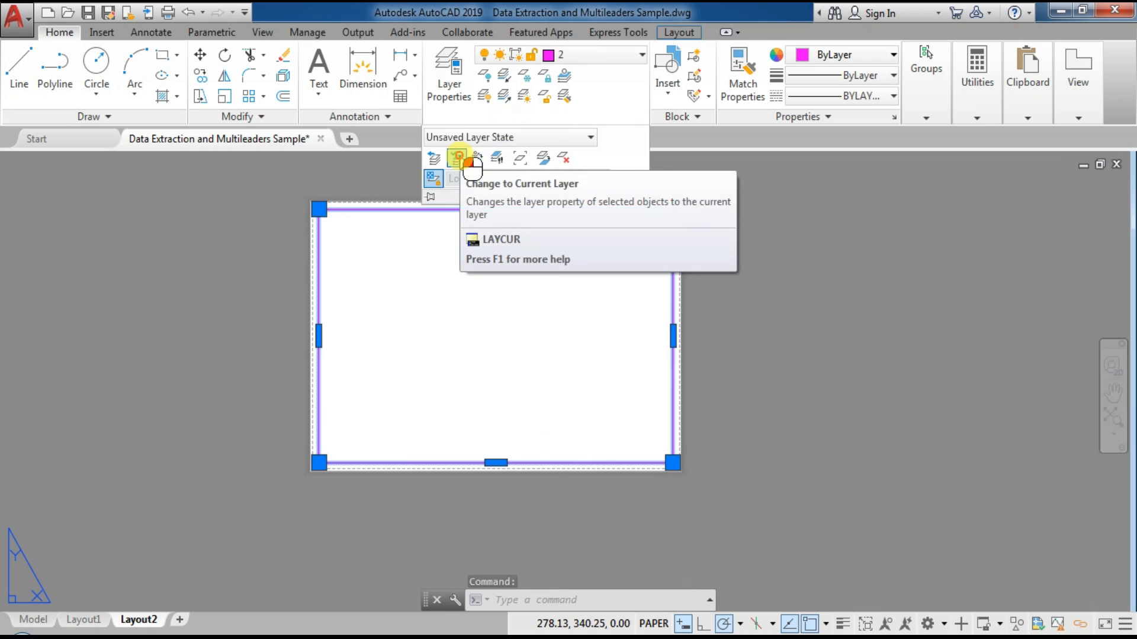
key(Escape)
Draw a vertical polyline from the border's top edge to its bottom edge, about 63 units from the right edge, forming the title block column
text(wer)
key(space)
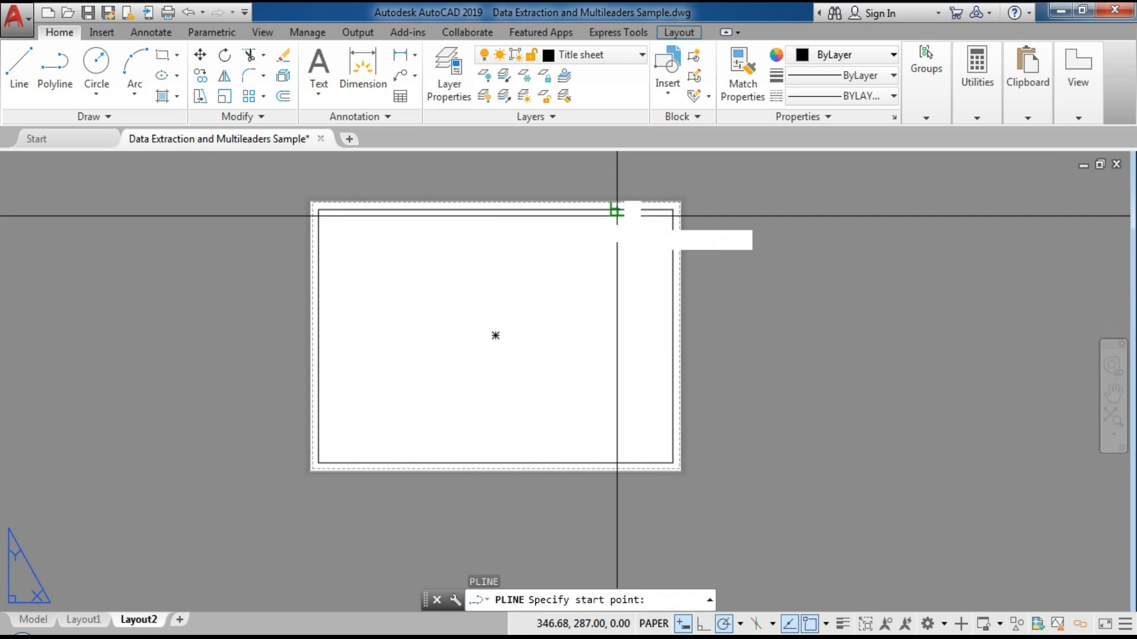
click(617, 213)
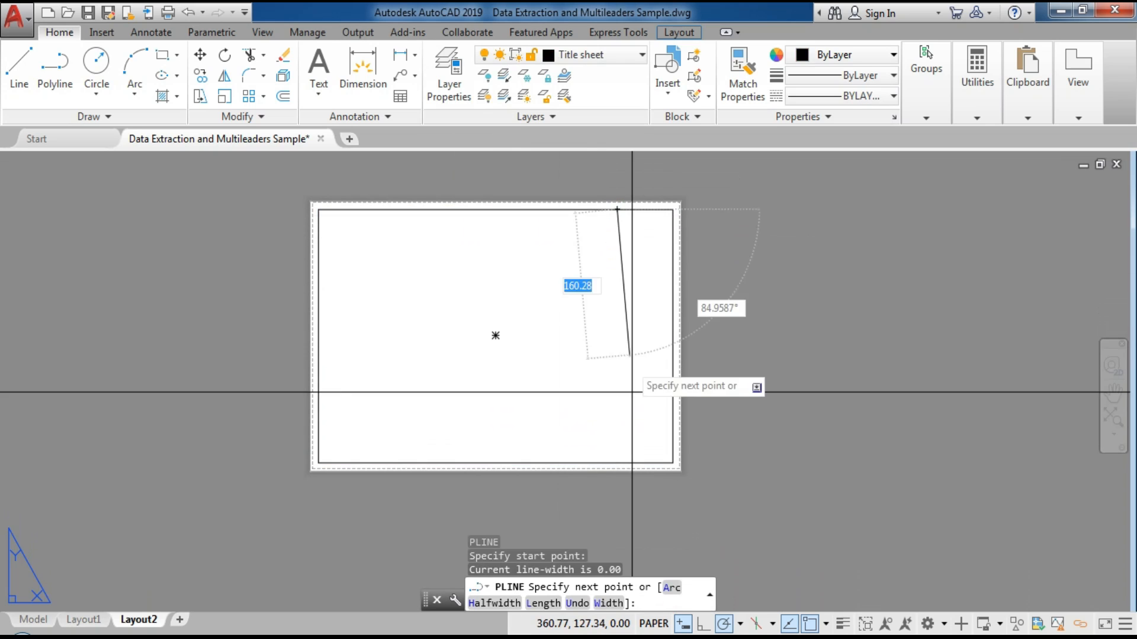
click(616, 463)
key(Escape)
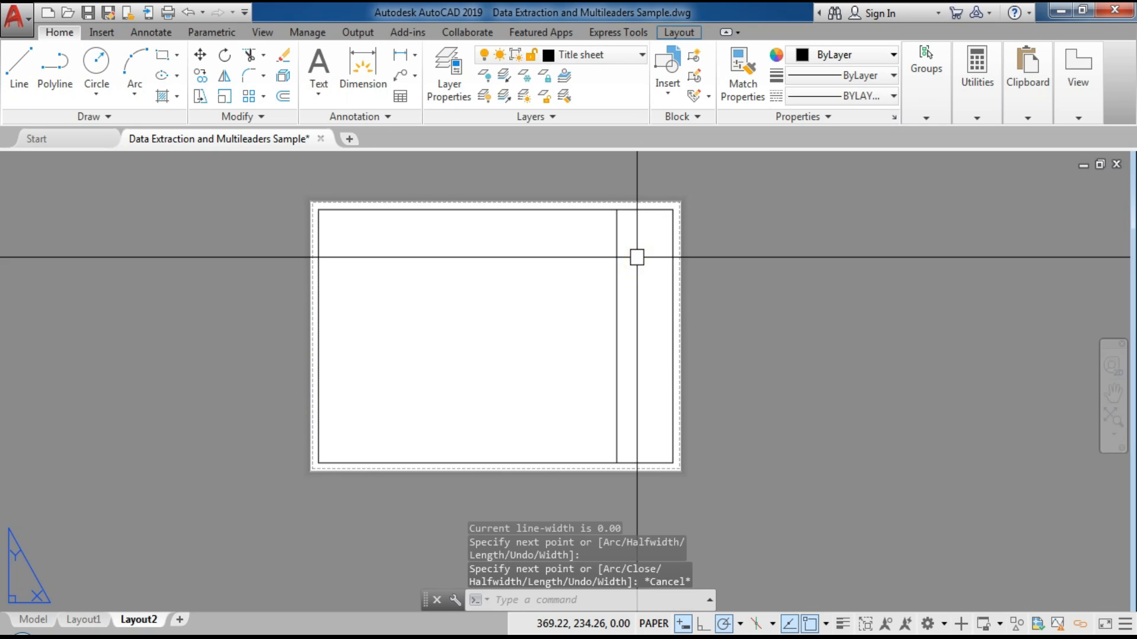
Draw a horizontal polyline across the title block column, about 46 units below the border's top edge
key(space)
click(617, 252)
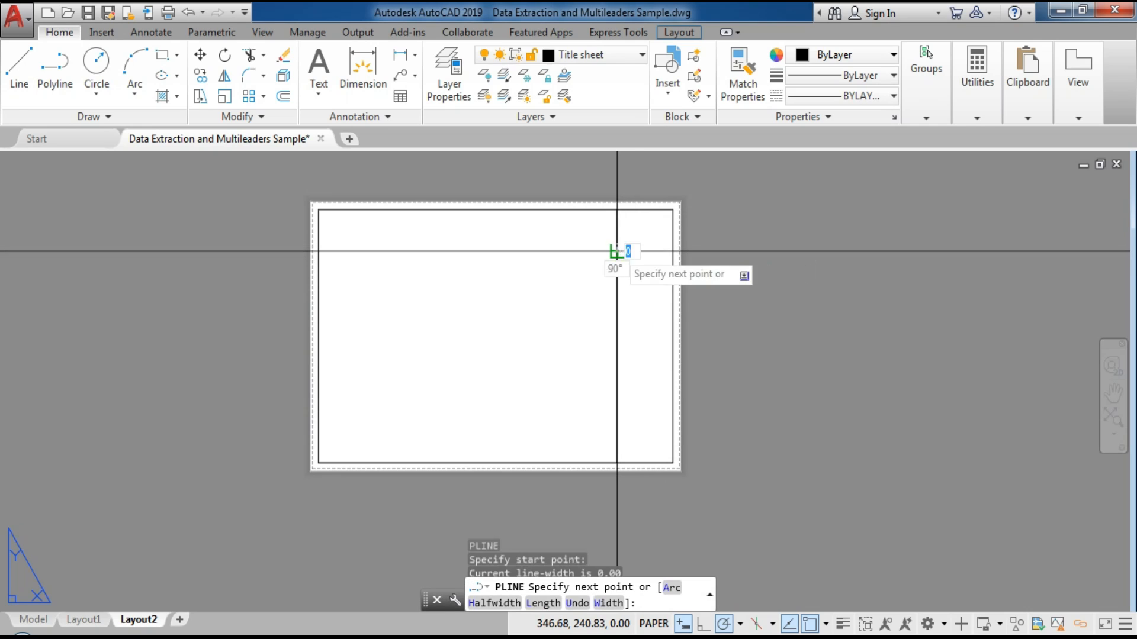
click(673, 252)
key(Escape)
scroll(649, 223, up, 4)
scroll(663, 265, down, 4)
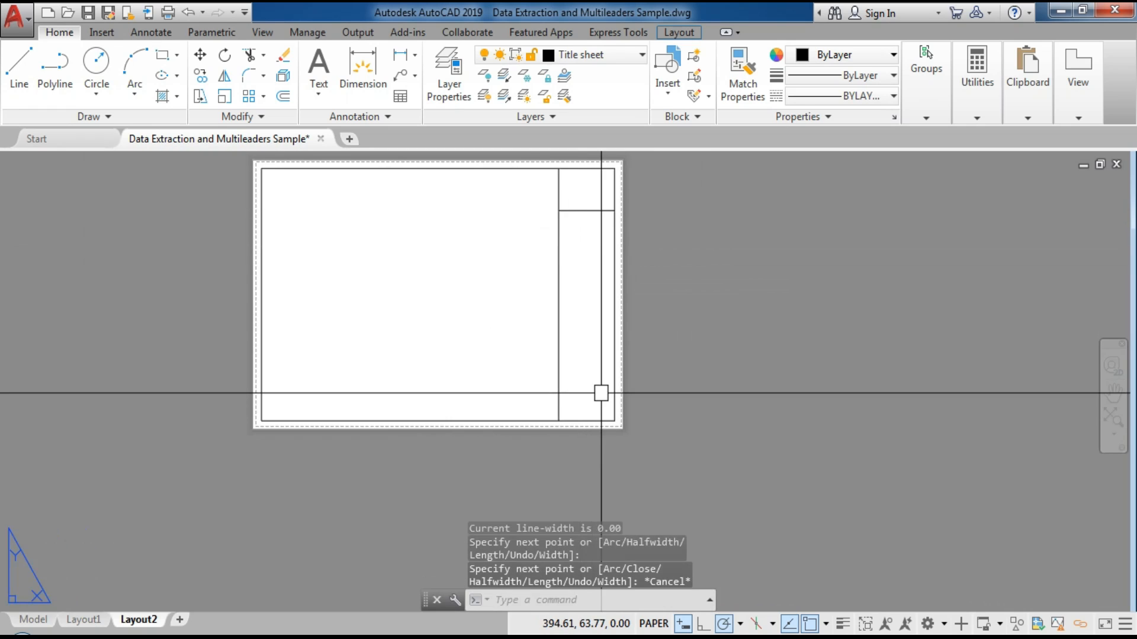
Draw a second horizontal polyline across the title block column, near its lower end
scroll(601, 393, up, 2)
key(space)
click(536, 368)
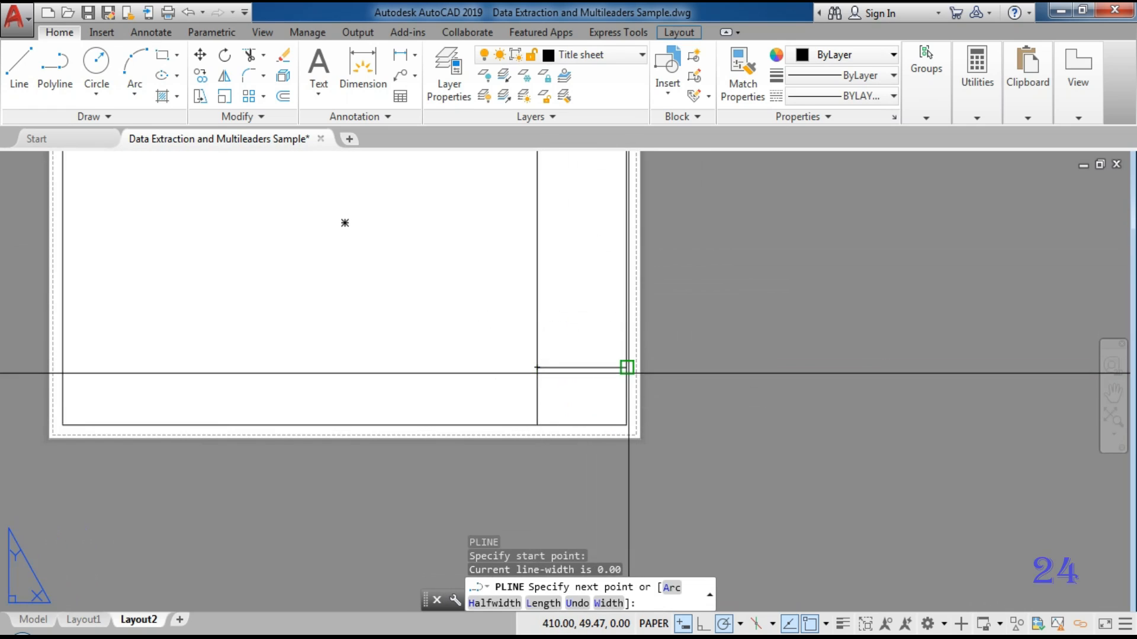
click(627, 368)
key(Escape)
scroll(627, 368, down, 1)
scroll(573, 355, up, 2)
Copy the lower horizontal line downward at distances of 5, 10 and 15 to form the narrow title block rows
click(551, 351)
text(co)
key(Return)
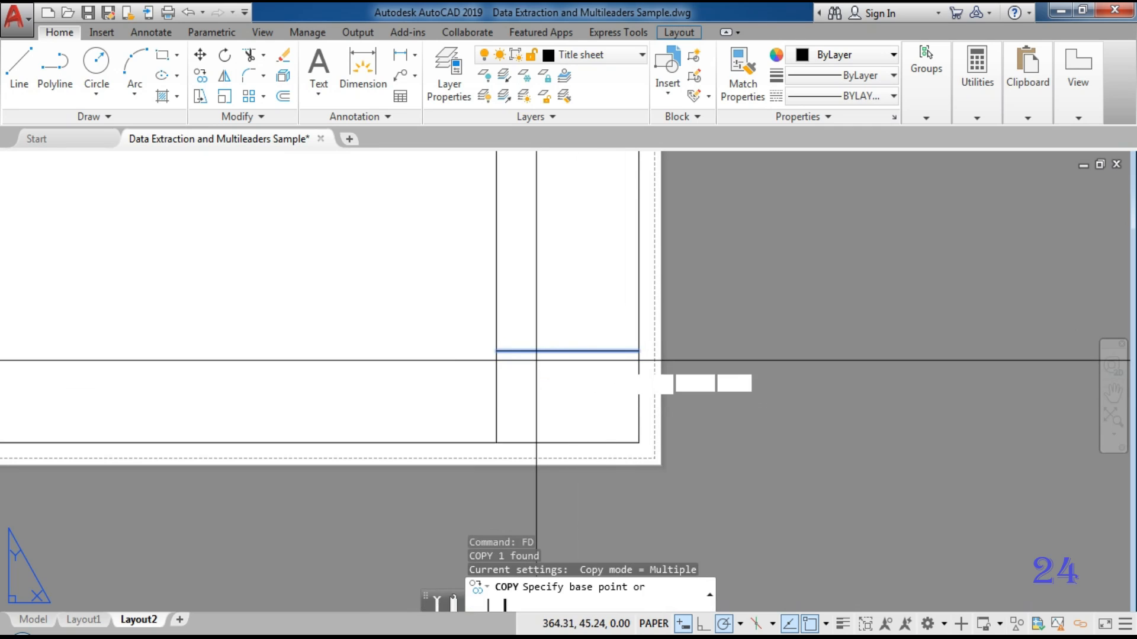
click(537, 361)
text(5)
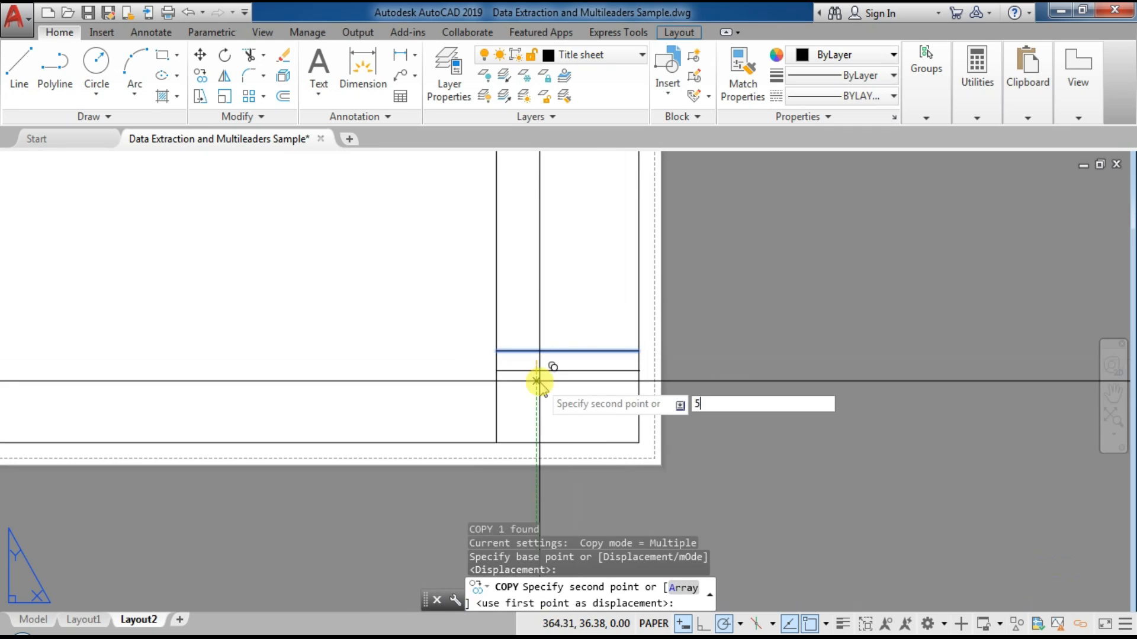
key(Return)
text(10)
key(Return)
text(15)
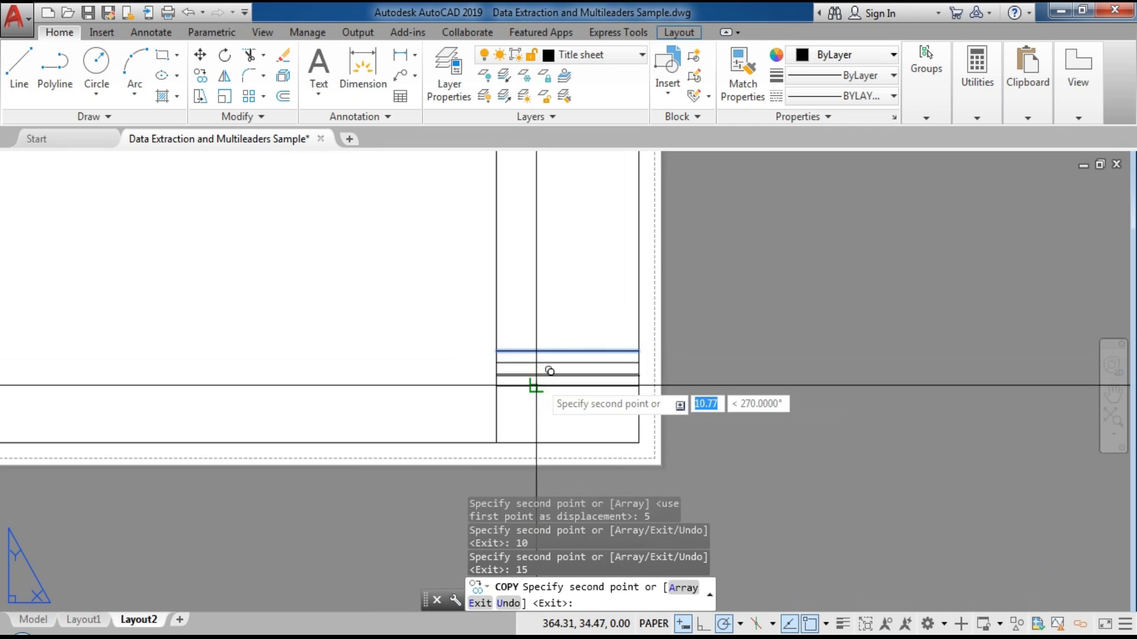
key(Return)
scroll(536, 381, up, 4)
key(Escape)
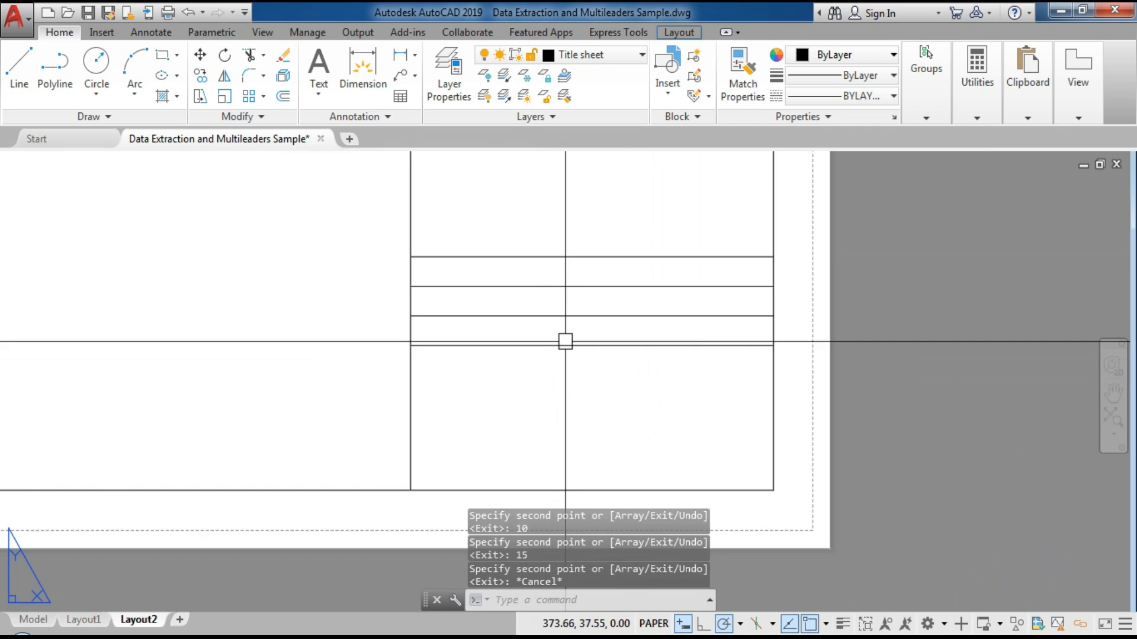
Copy the lowest row line about 14 units downward to form a taller row above the bottom one
click(565, 346)
key(Return)
click(577, 357)
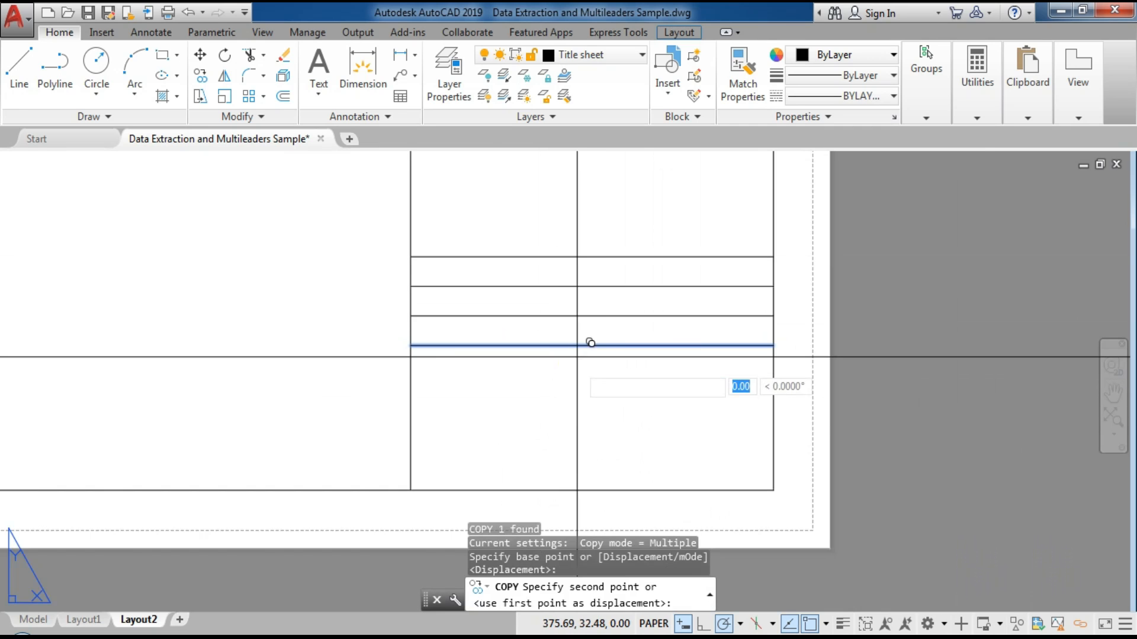
click(577, 437)
key(Escape)
Divide the bottom title block row into three cells with two short vertical polylines, one near each end
middle_drag(595, 463, 578, 384)
text(wer)
key(Return)
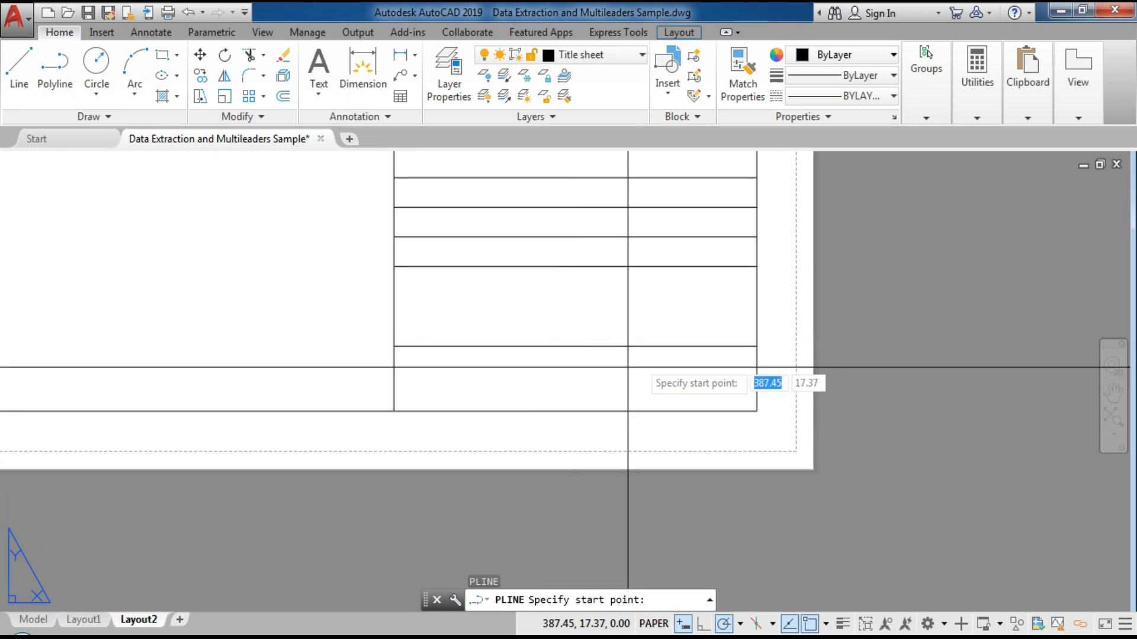
click(698, 344)
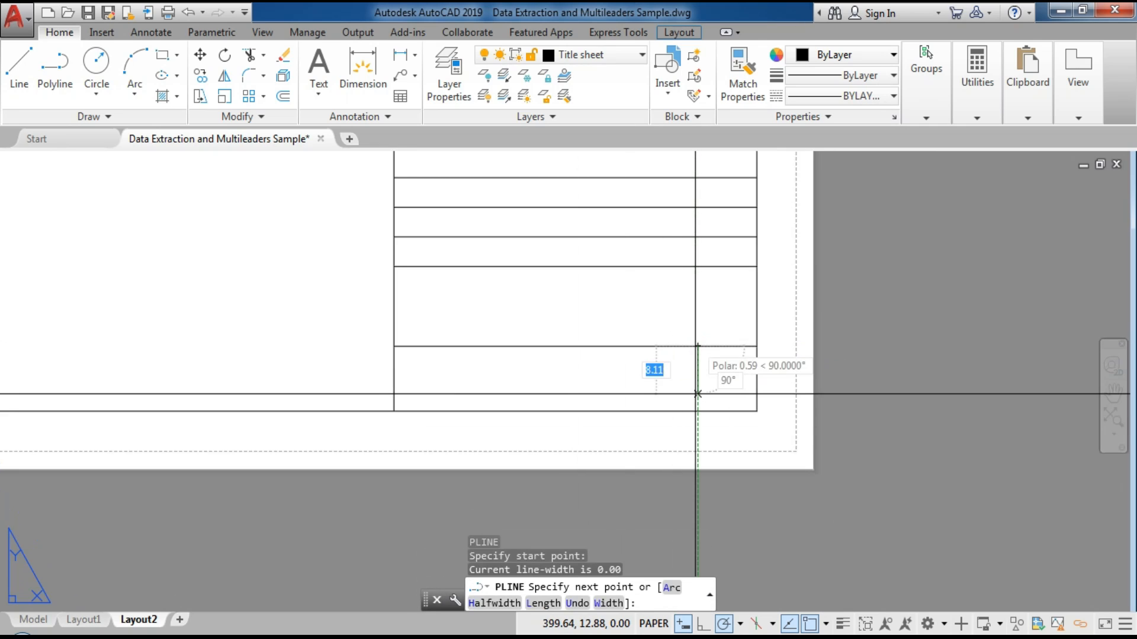
click(697, 411)
key(Escape)
key(Return)
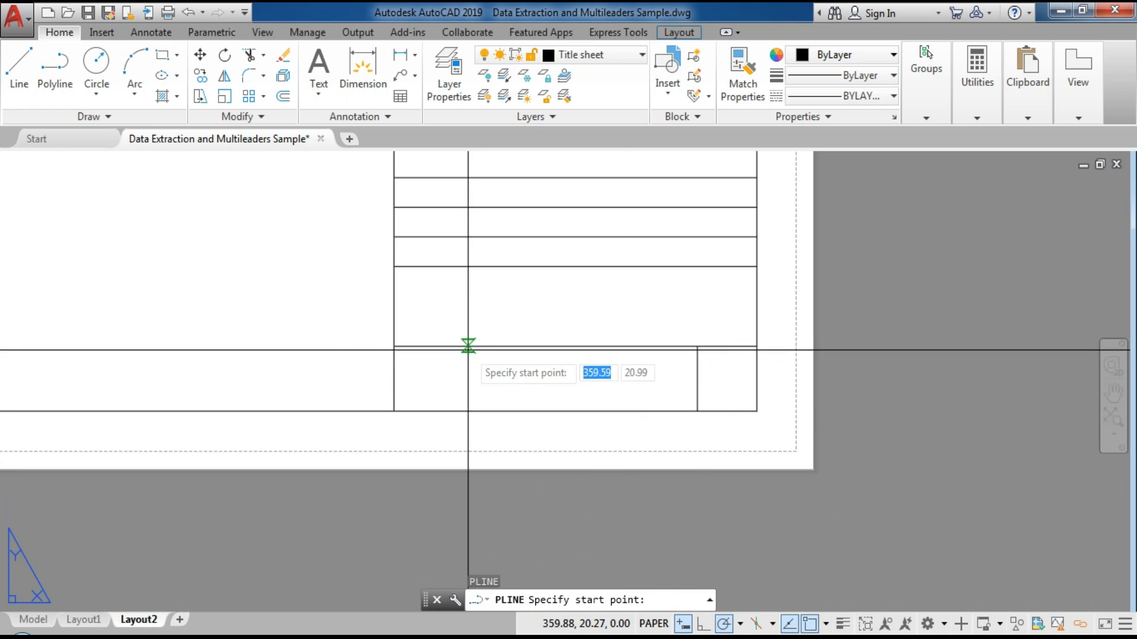
click(467, 350)
click(465, 411)
scroll(598, 407, down, 5)
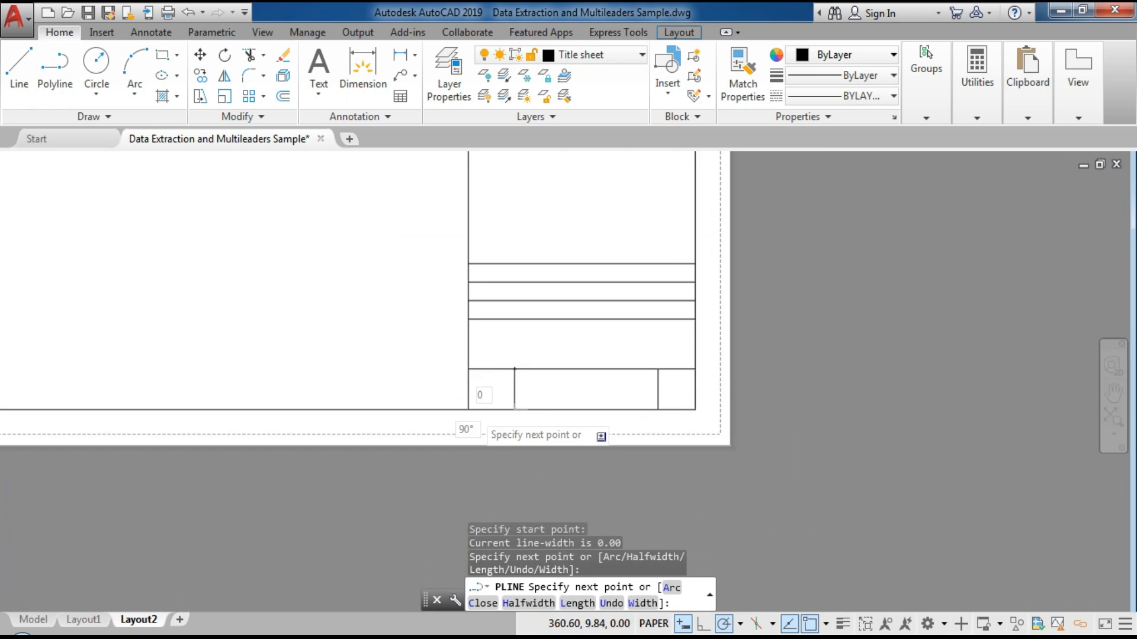
key(Escape)
Copy the topmost line of the narrow title block rows about 23 units upward
middle_drag(617, 313, 633, 397)
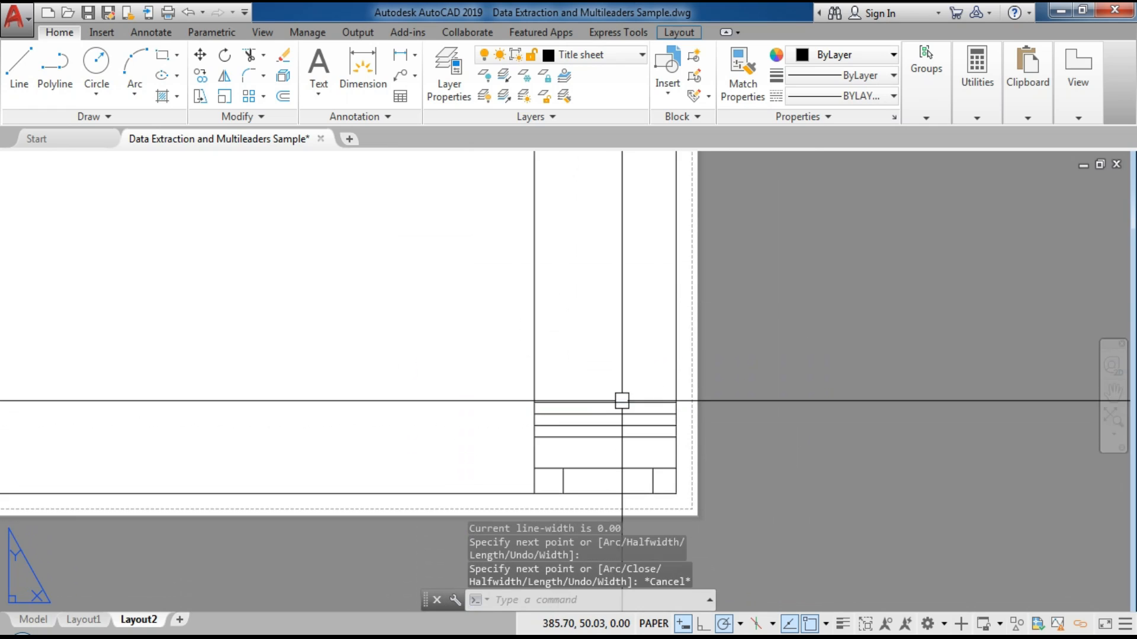
click(630, 401)
text(fd)
key(Return)
click(727, 405)
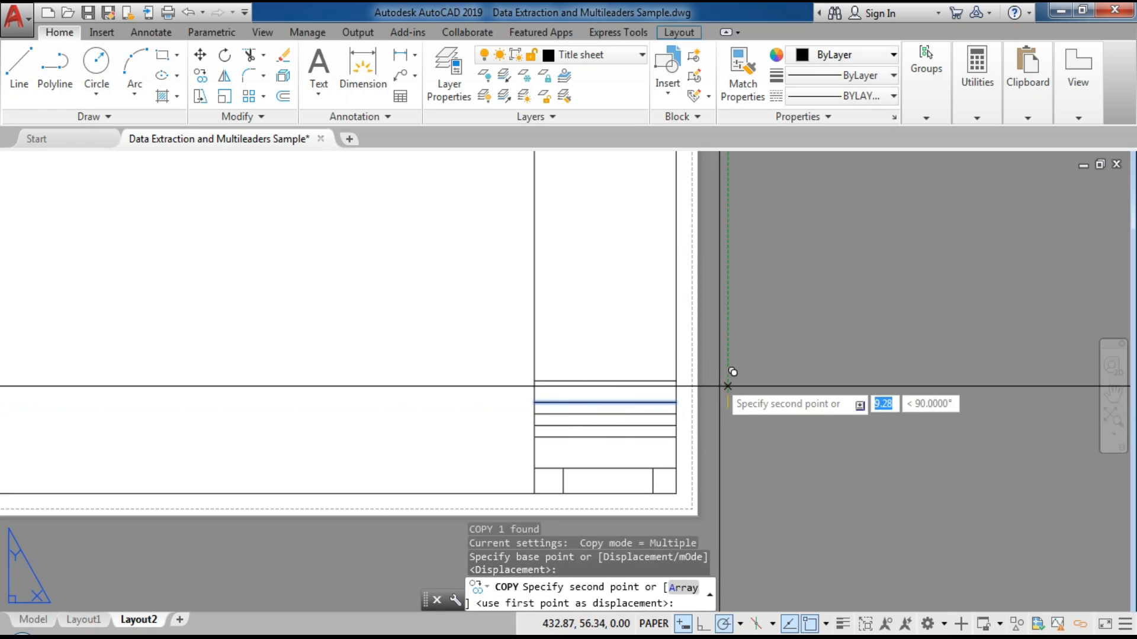
click(722, 354)
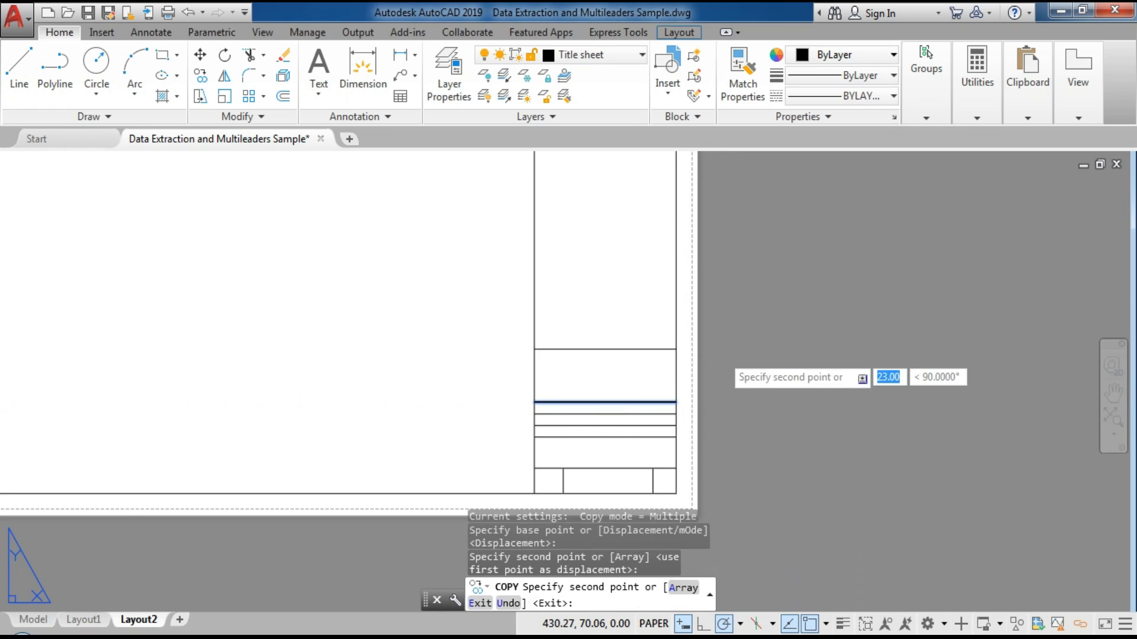
key(Escape)
scroll(753, 393, down, 2)
scroll(690, 293, down, 2)
middle_drag(655, 216, 657, 250)
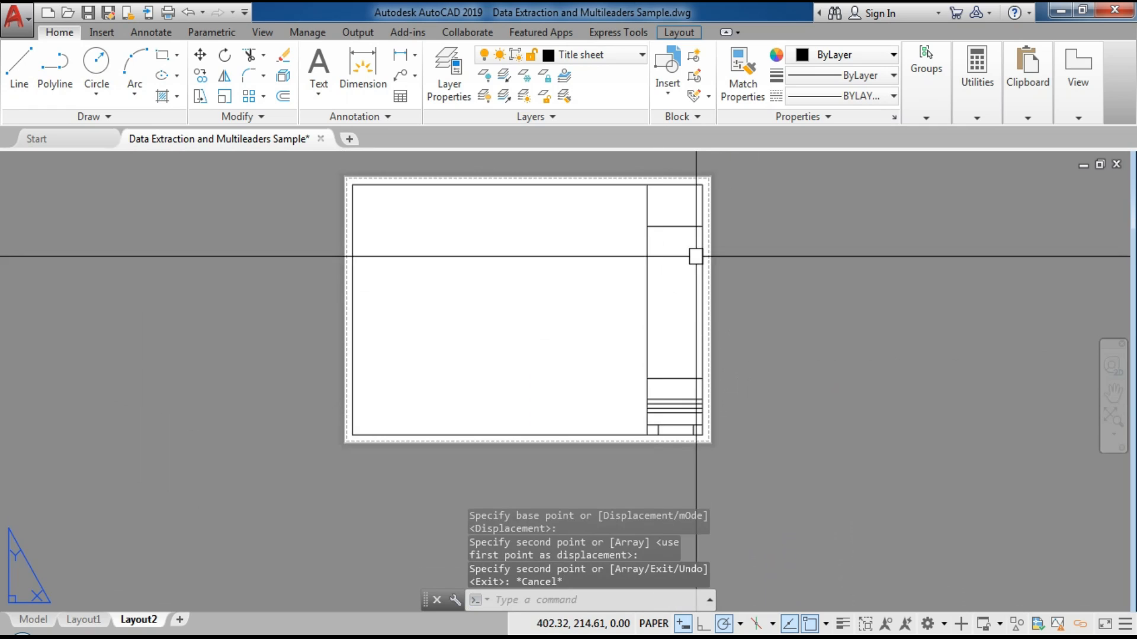
Try to draw a horizontal polyline just inside the border's lower-left corner and undo it
scroll(349, 432, up, 2)
scroll(348, 432, up, 2)
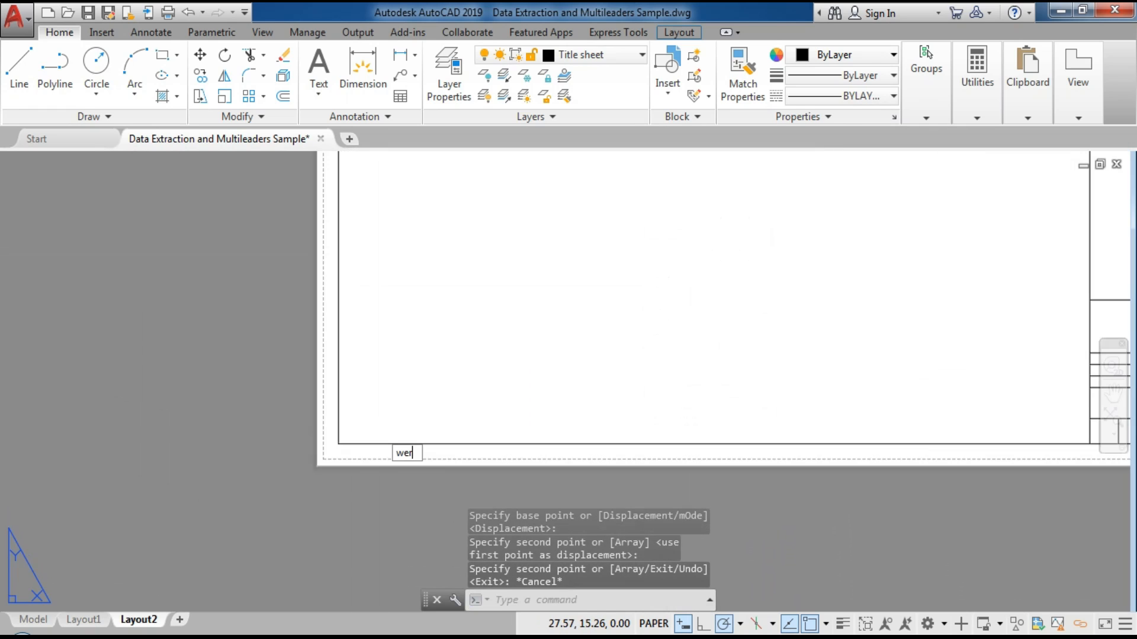
text(pl)
key(Return)
click(359, 420)
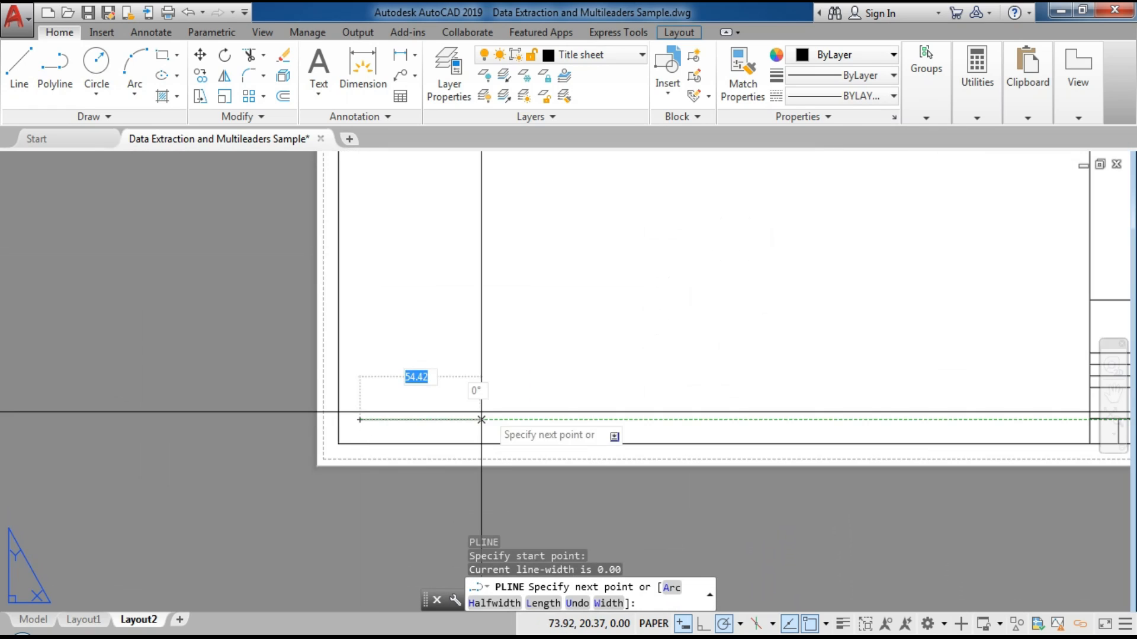
click(514, 409)
key(Escape)
key(ctrl+z)
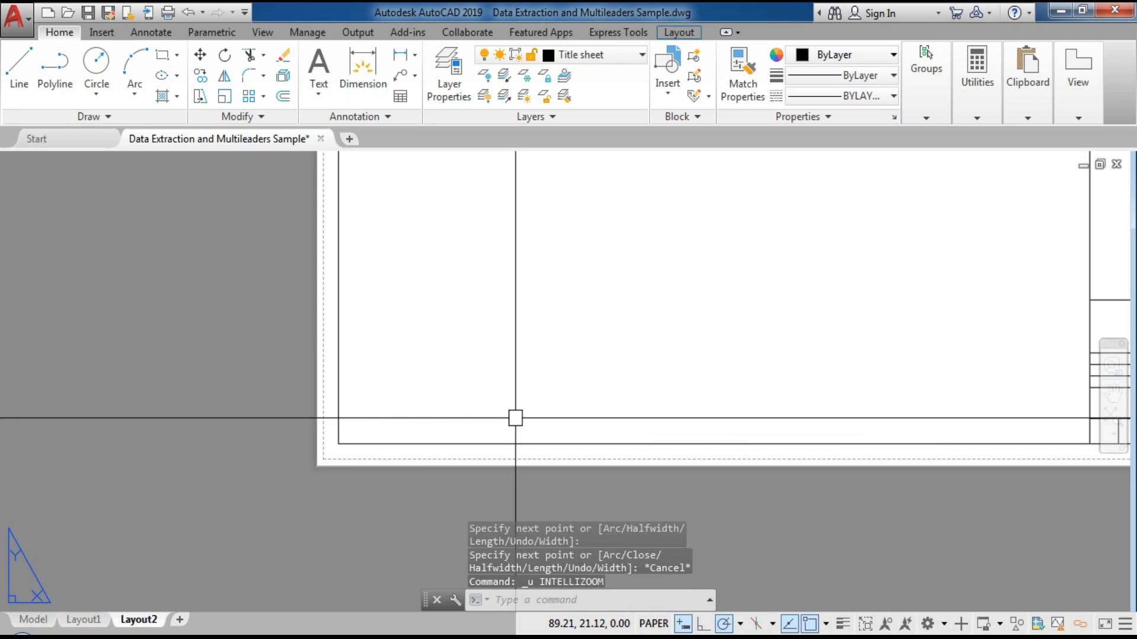
Draw a horizontal polyline about 62 units long just inside the border's lower-left corner as the drawing title line
text(pl)
key(Return)
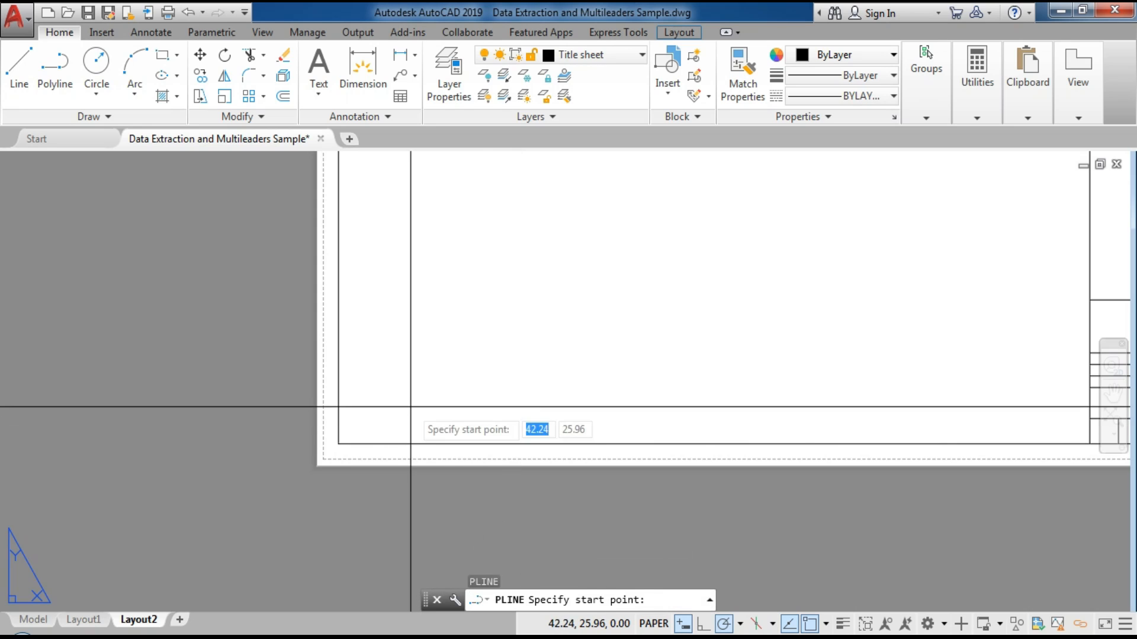
click(372, 409)
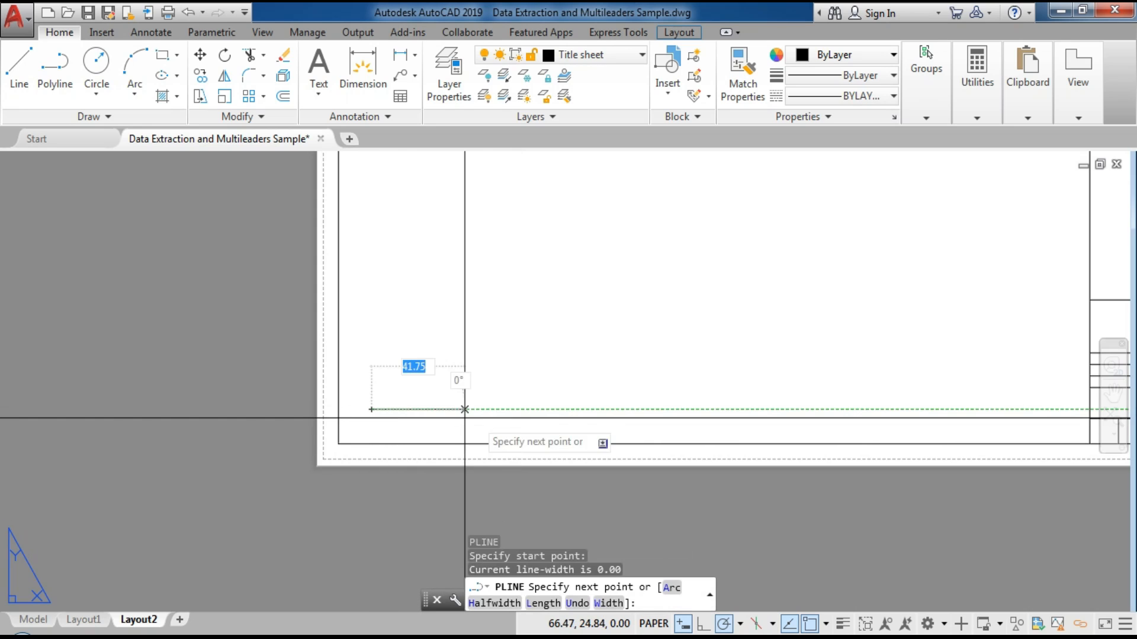
click(511, 409)
key(Escape)
Create a rectangular viewport with MVIEW from the border's upper-left corner to the title block column, ending above the drawing title line
scroll(533, 415, down, 4)
middle_drag(509, 267, 433, 327)
text(m)
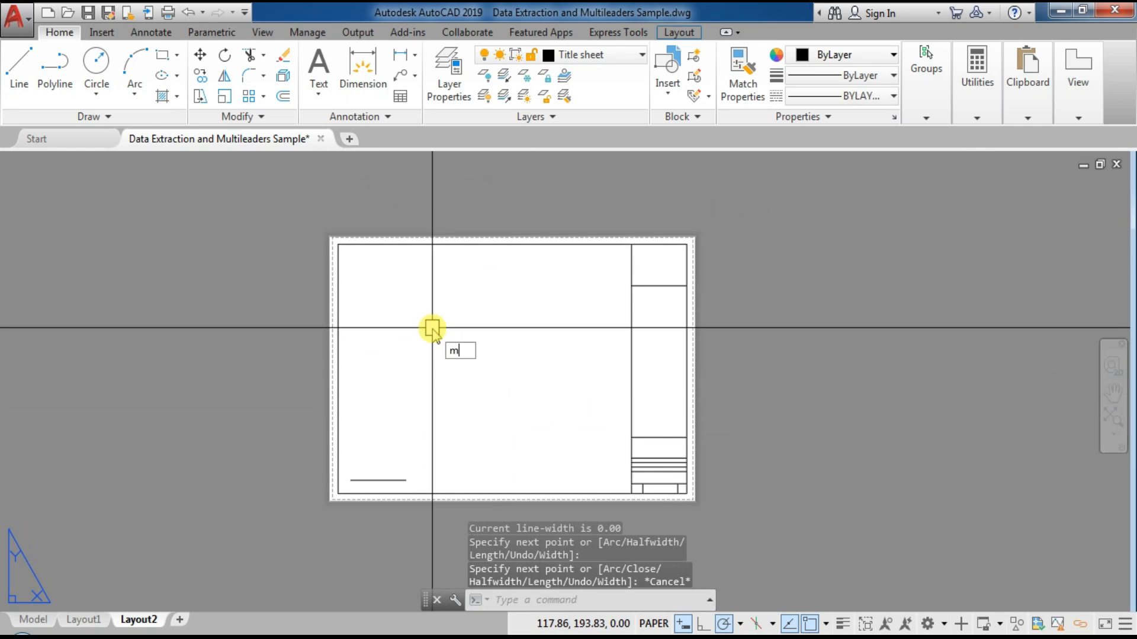
text(v)
key(Return)
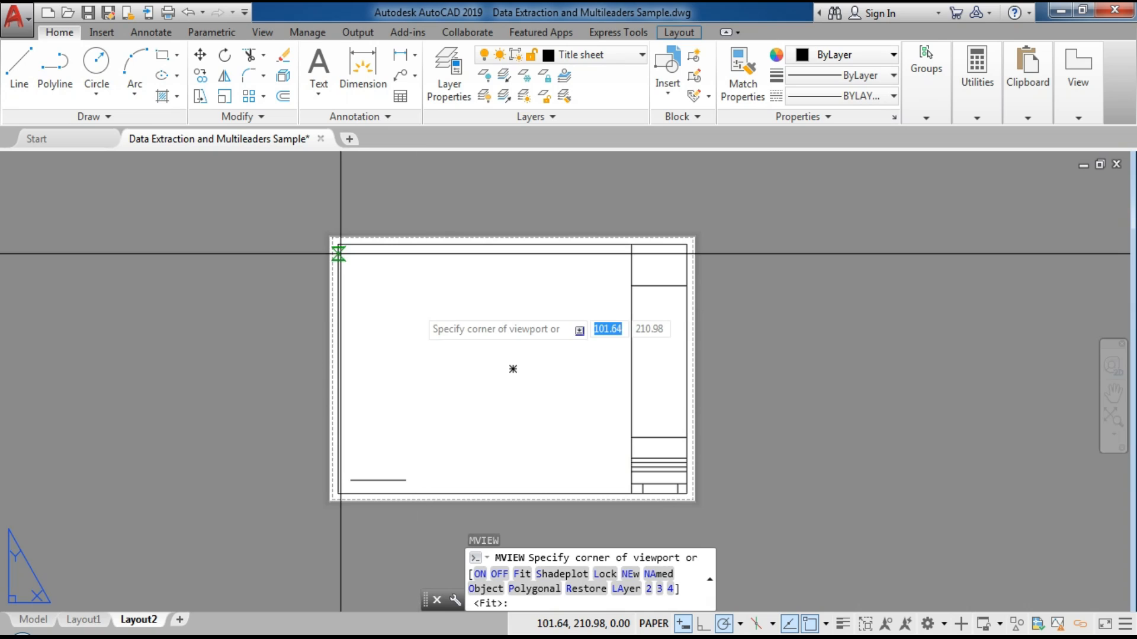
click(339, 244)
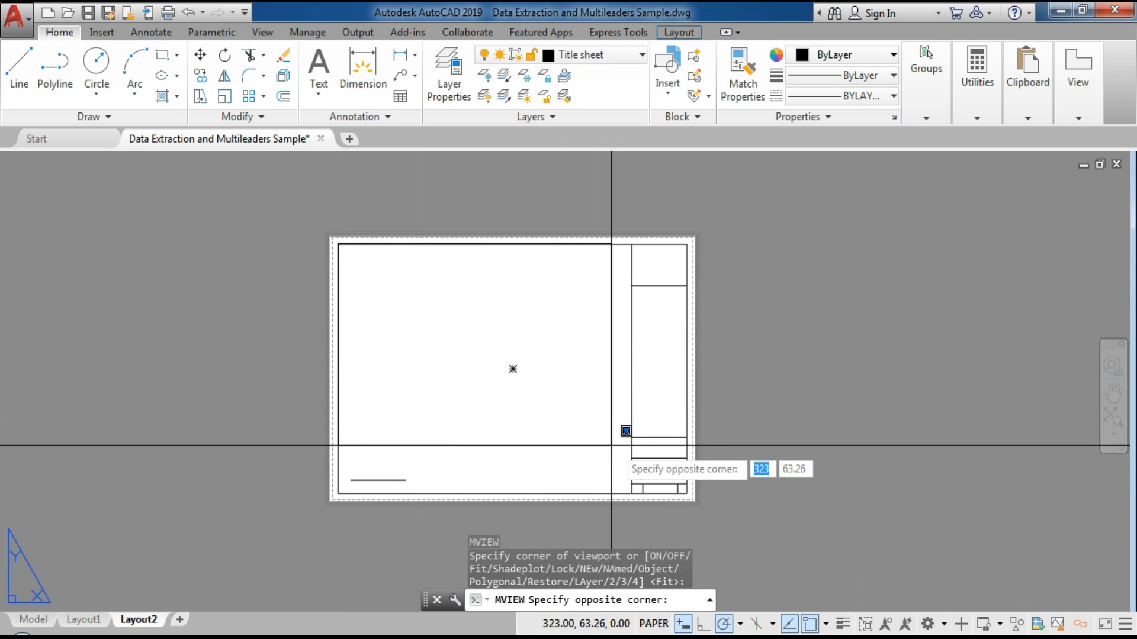
click(632, 458)
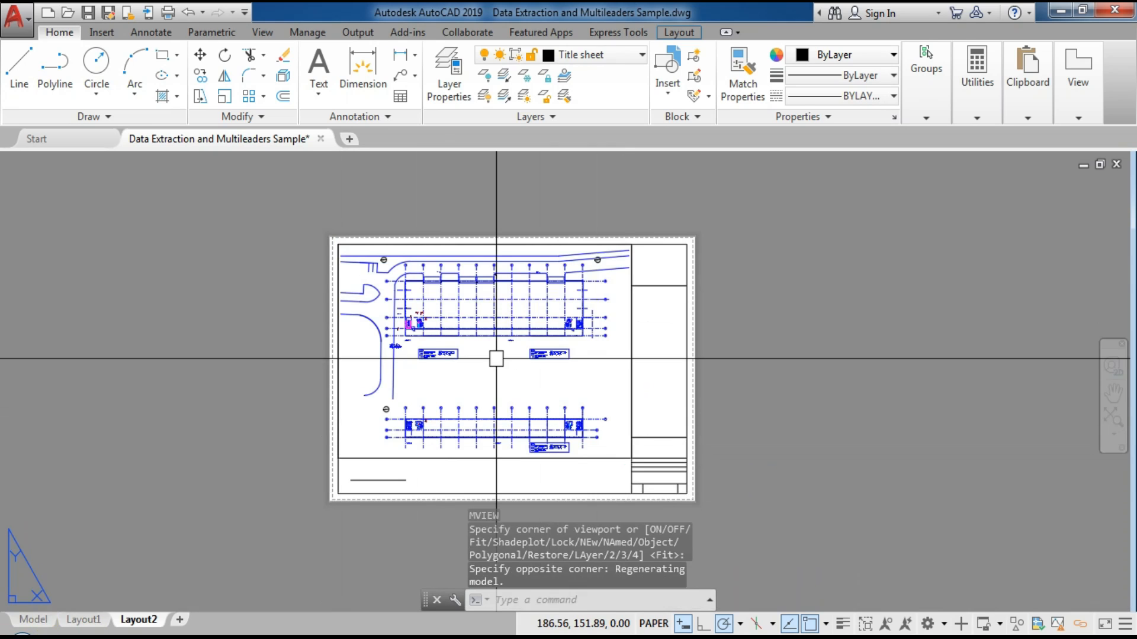
Activate the viewport's model space and set the viewport scale to 1:100
middle_drag(495, 355, 496, 372)
scroll(489, 391, up, 2)
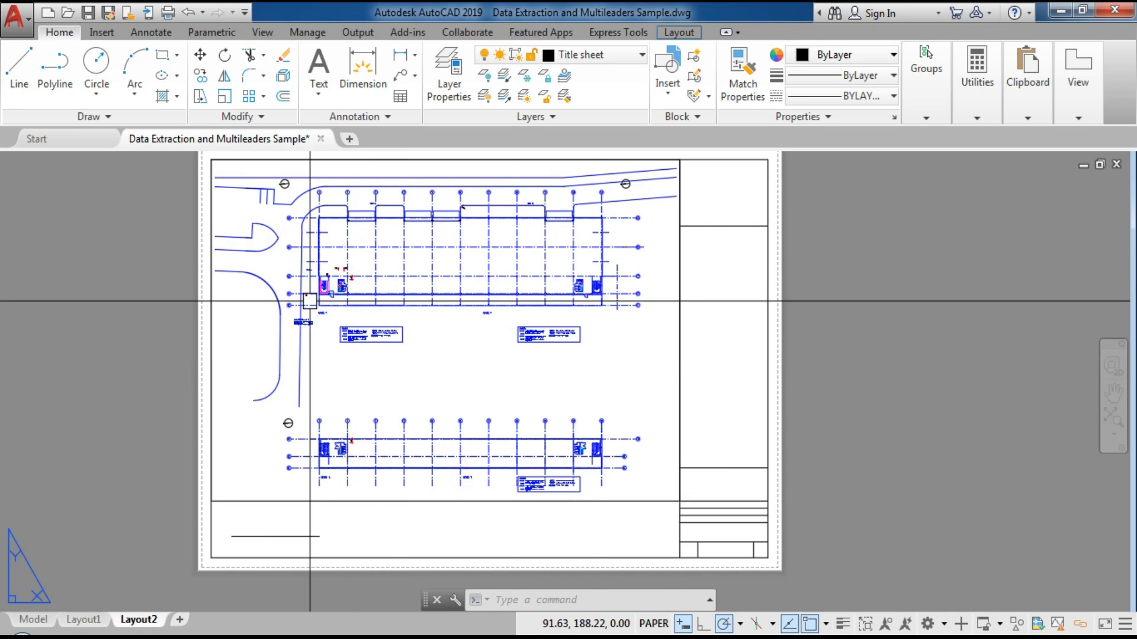
double_click(408, 358)
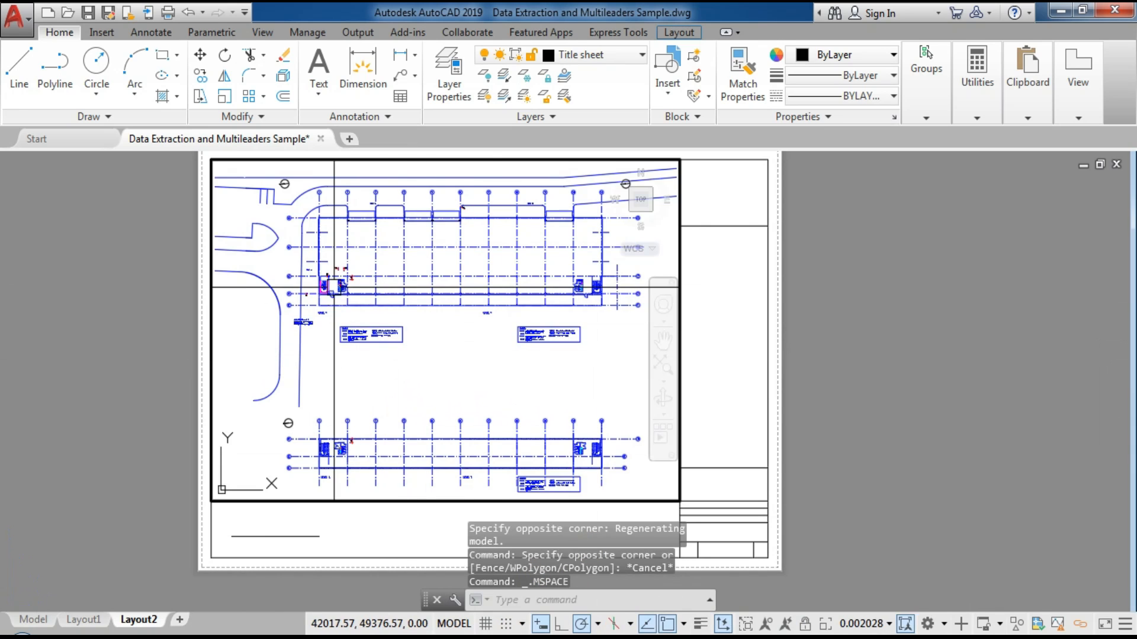
scroll(328, 278, up, 8)
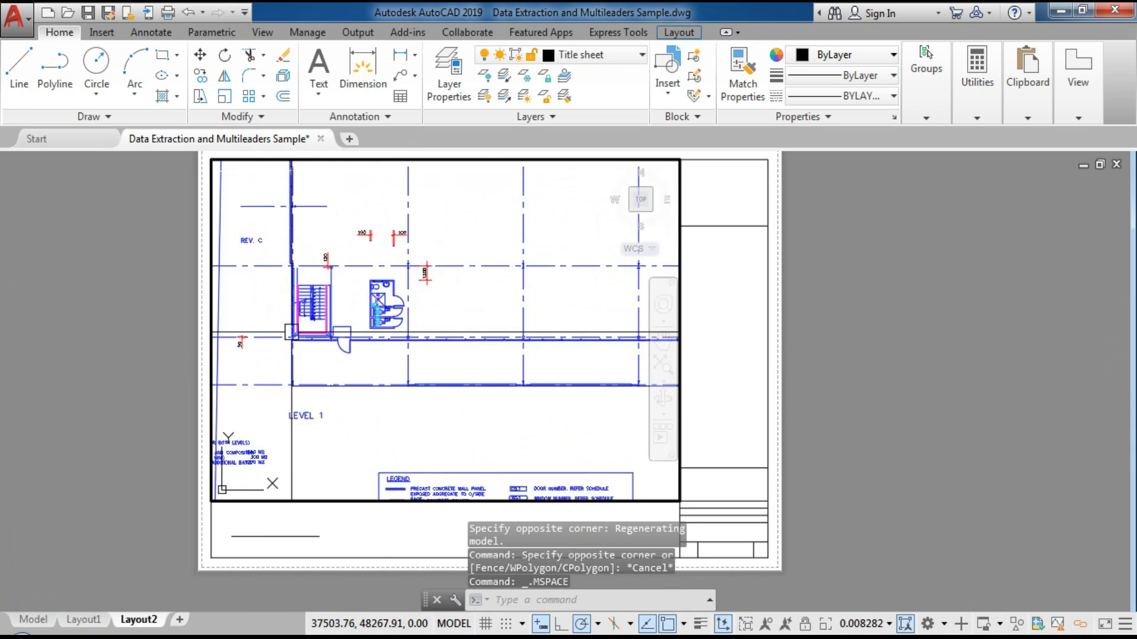
scroll(350, 314, down, 6)
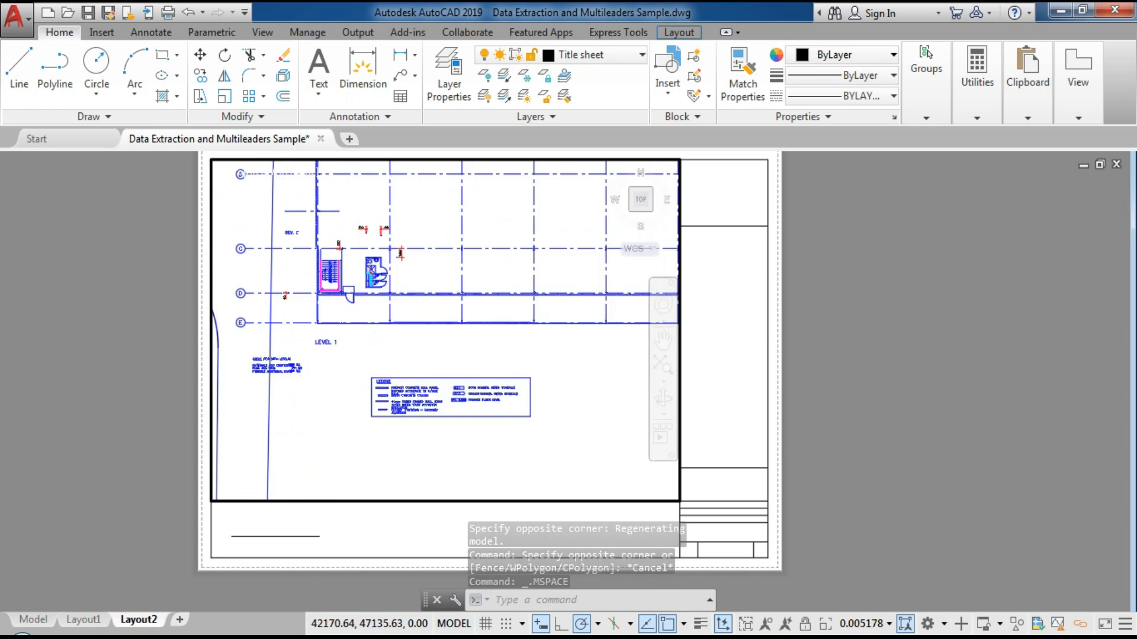
click(883, 623)
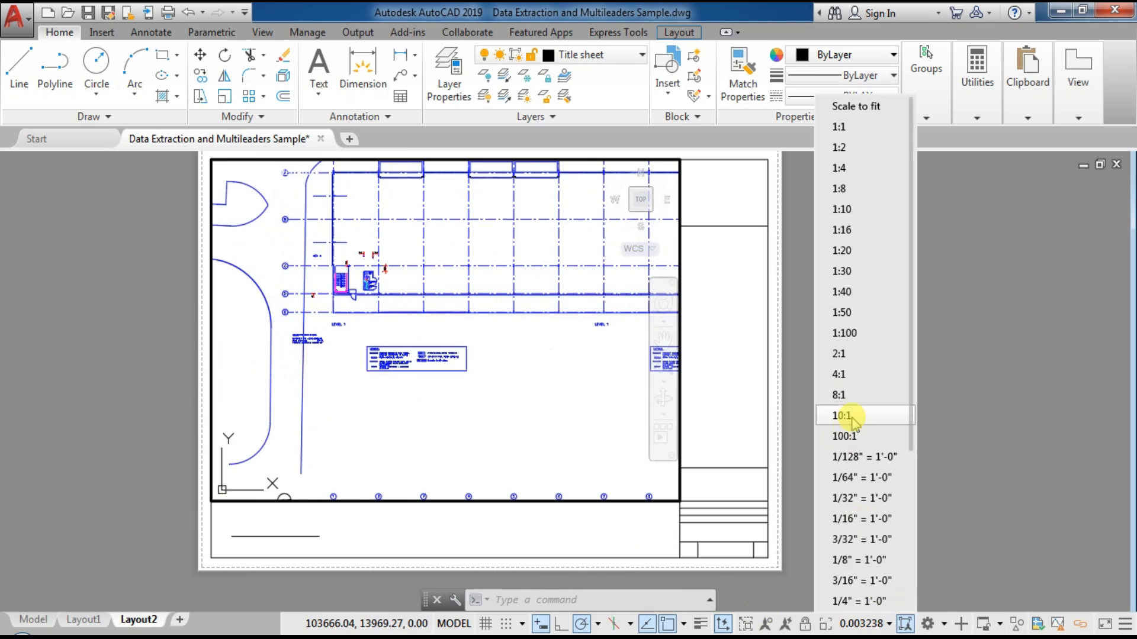
click(843, 437)
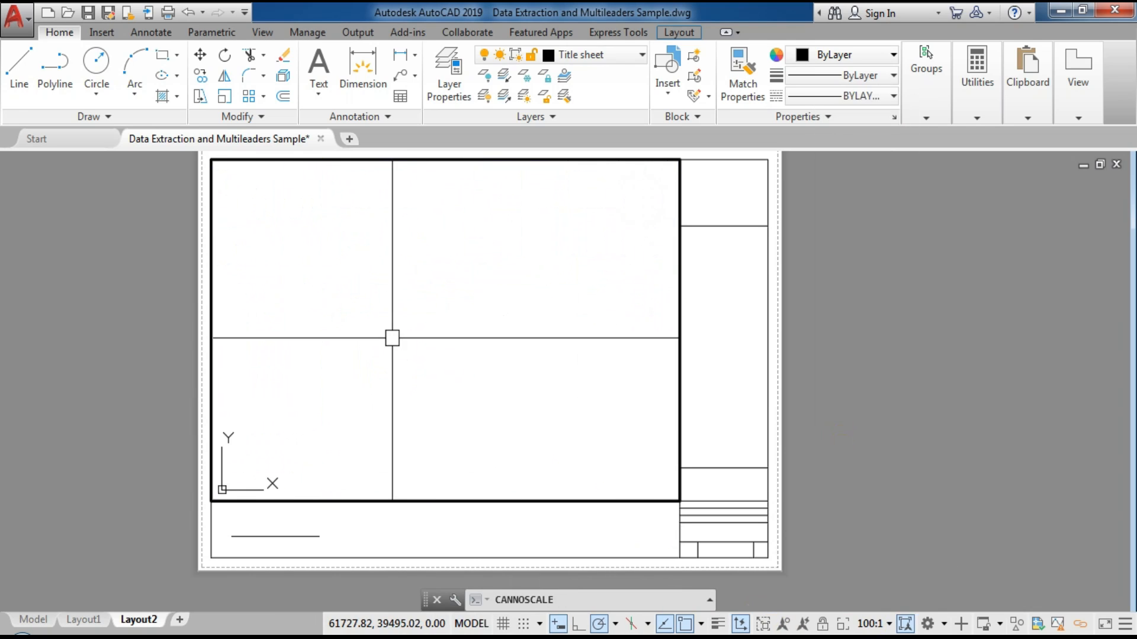
click(880, 623)
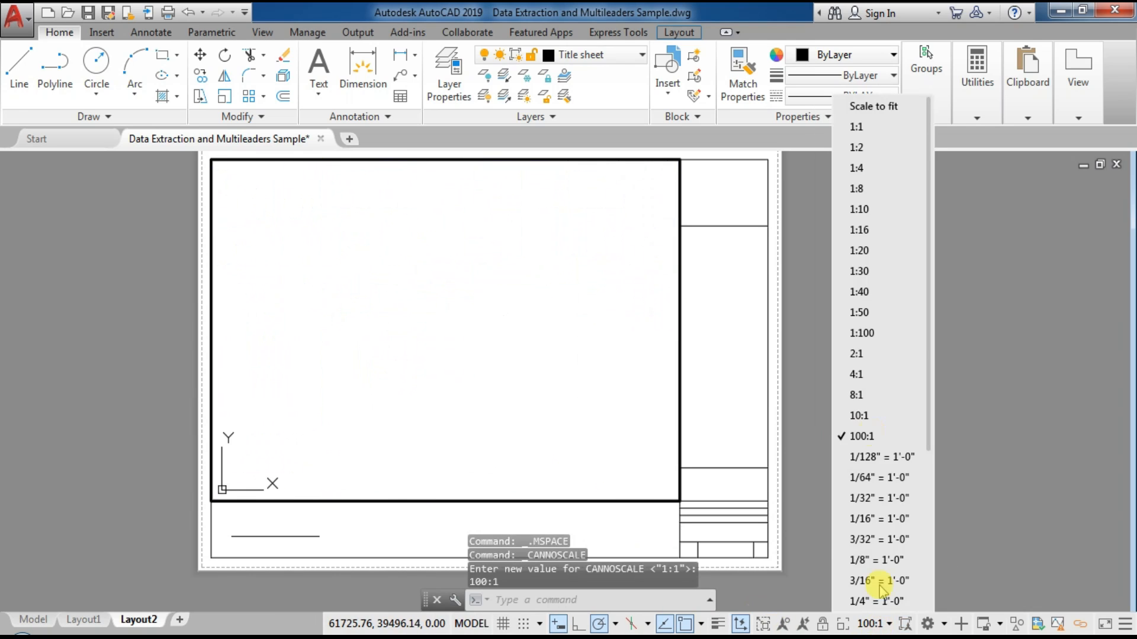
click(860, 334)
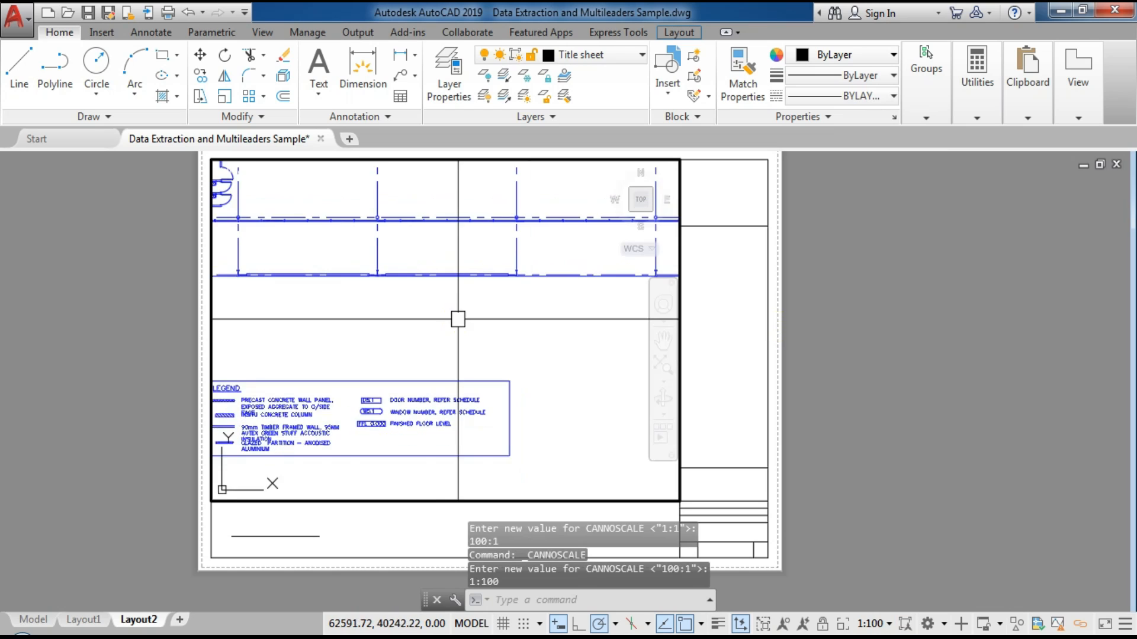
Pan the model inside the viewport to the Level 1 staircase and toilets above the legend, and return to paper space
middle_drag(457, 319, 603, 444)
middle_drag(316, 300, 301, 206)
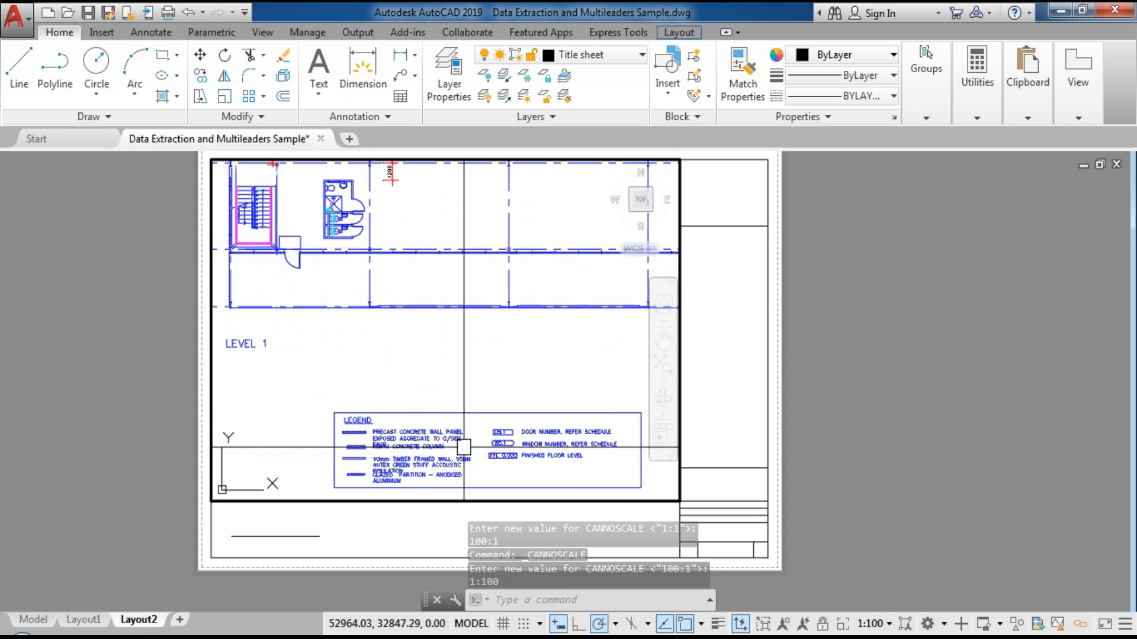
double_click(862, 379)
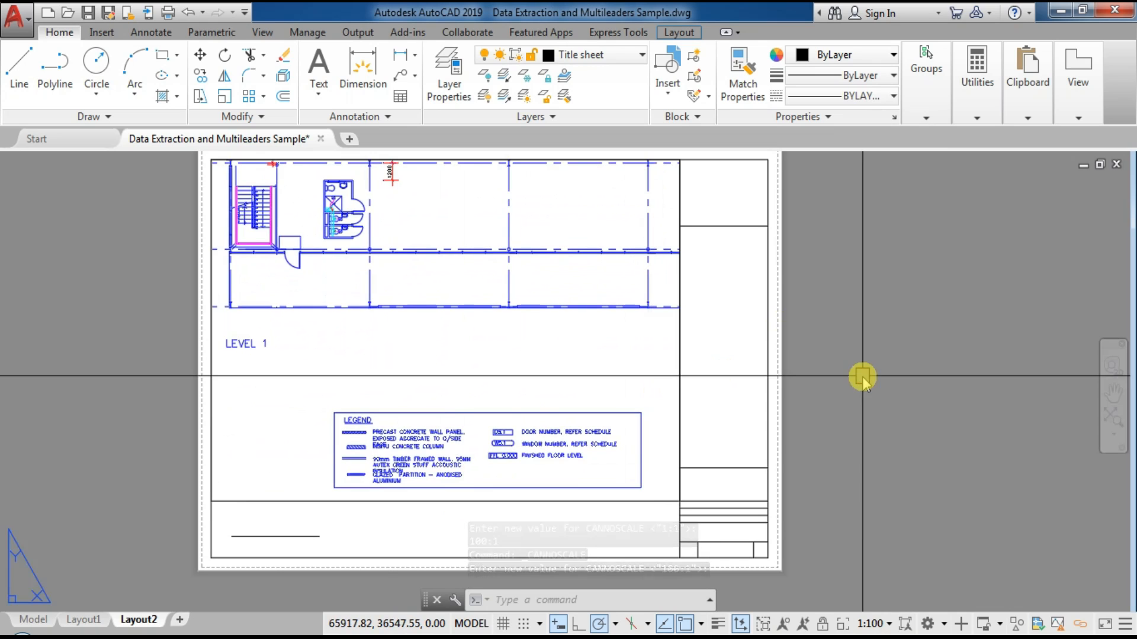
Shrink the viewport by stretching its lower-right corner up to just past the toilets and below the wall with the door
click(655, 503)
click(679, 500)
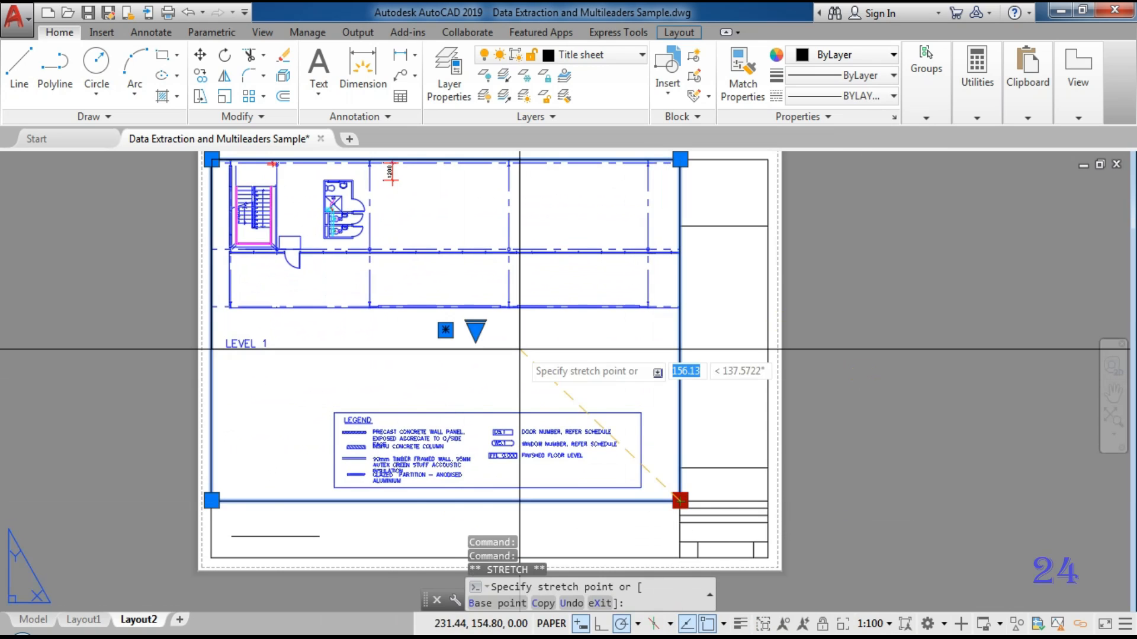
click(388, 278)
key(Escape)
Copy the small viewport horizontally to its right along the border's upper edge, leaving a gap between the two
middle_drag(349, 332, 367, 377)
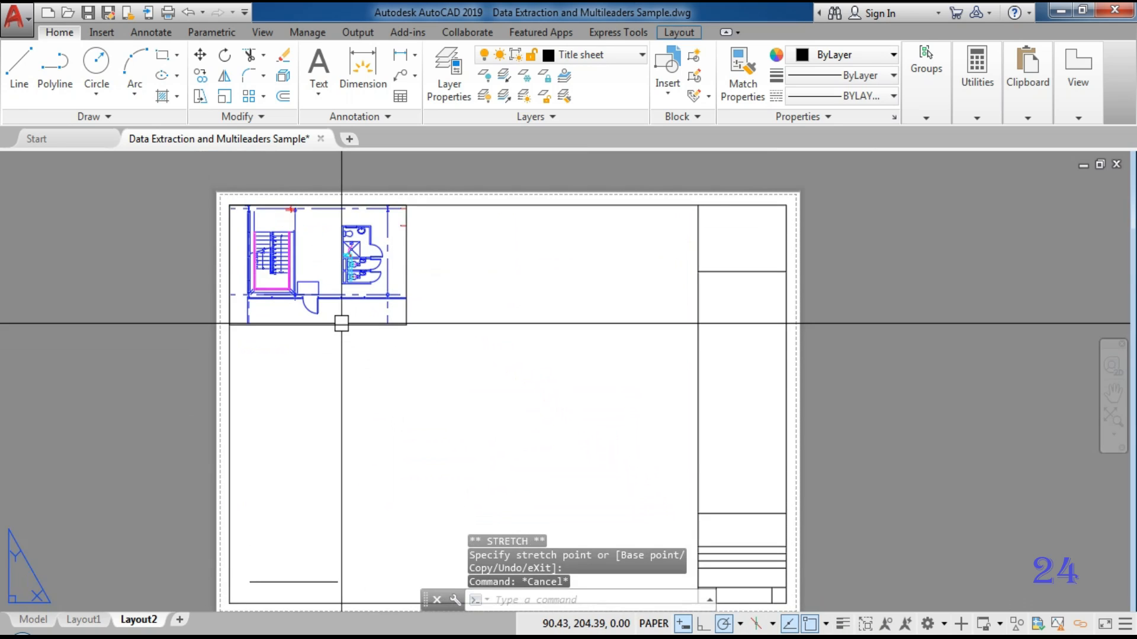
click(341, 323)
text(fd)
key(Return)
click(340, 362)
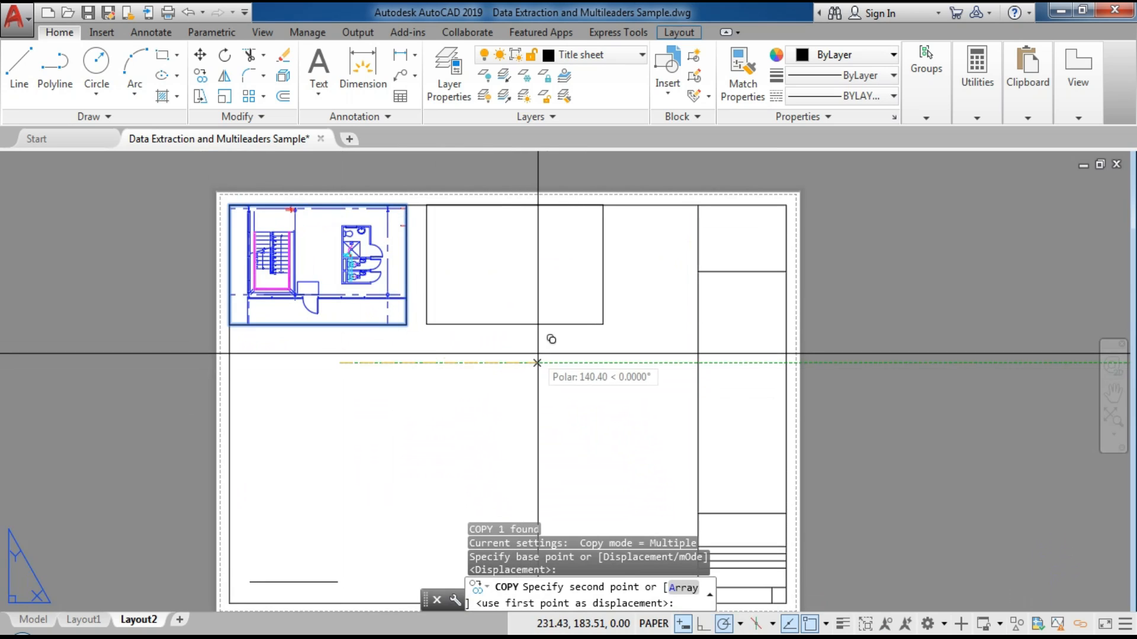
click(560, 361)
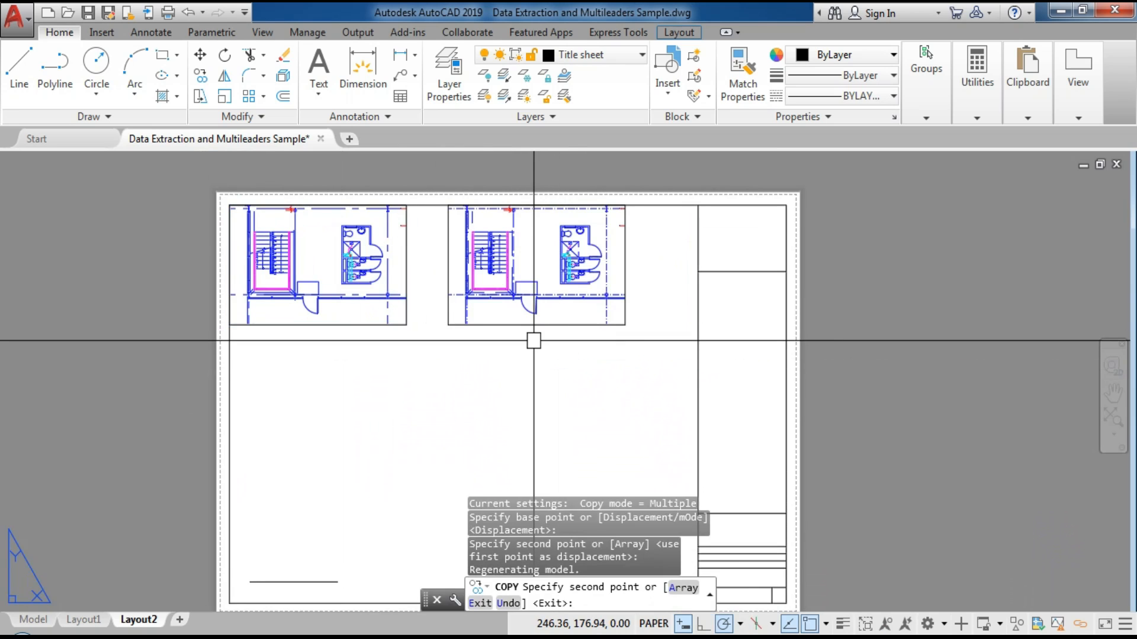
key(Return)
Activate the copied viewport and pan its model to the staircase and toilets at the right end of the same floor plan
scroll(527, 279, up, 3)
double_click(536, 290)
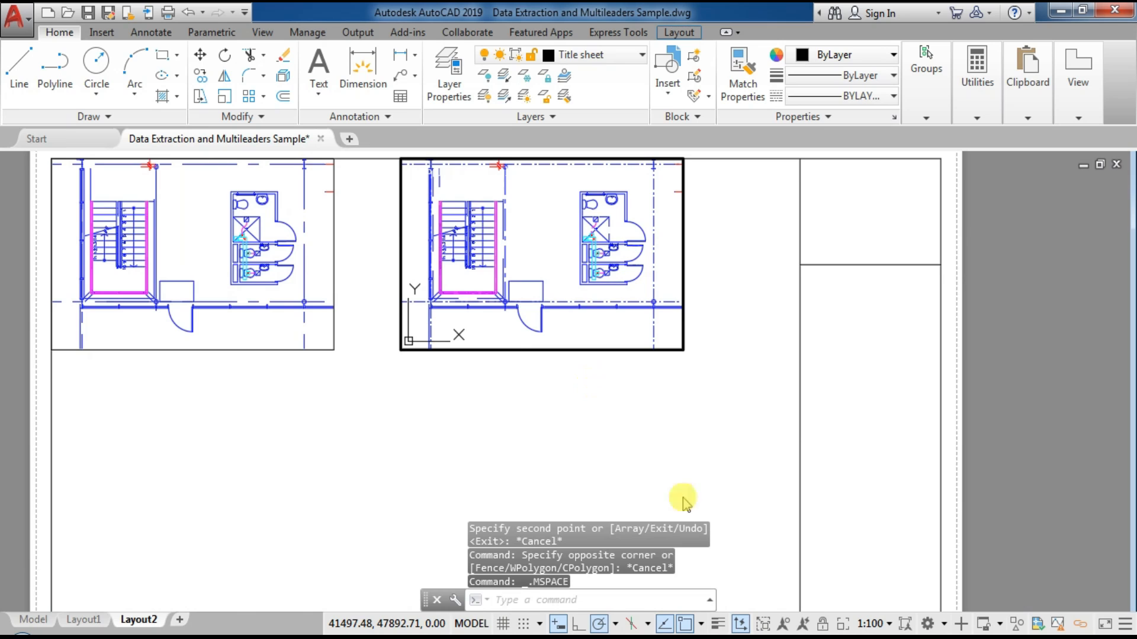
middle_drag(570, 294, 435, 275)
middle_drag(612, 276, 408, 304)
middle_drag(551, 305, 414, 331)
middle_drag(615, 299, 426, 317)
middle_drag(622, 319, 404, 210)
middle_drag(501, 268, 548, 241)
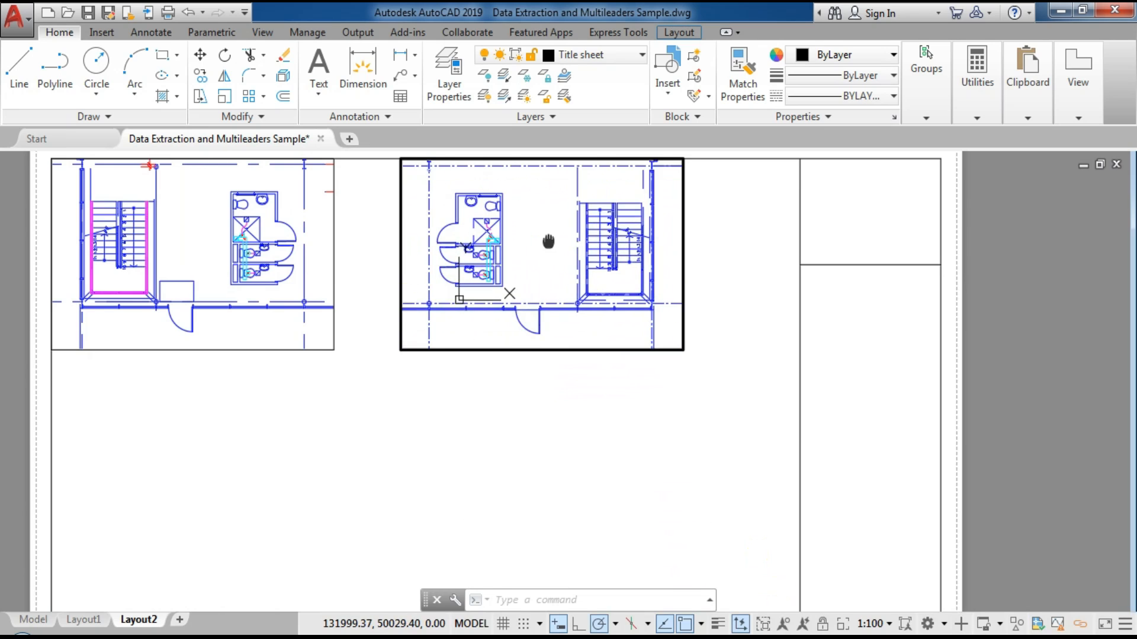
key(Escape)
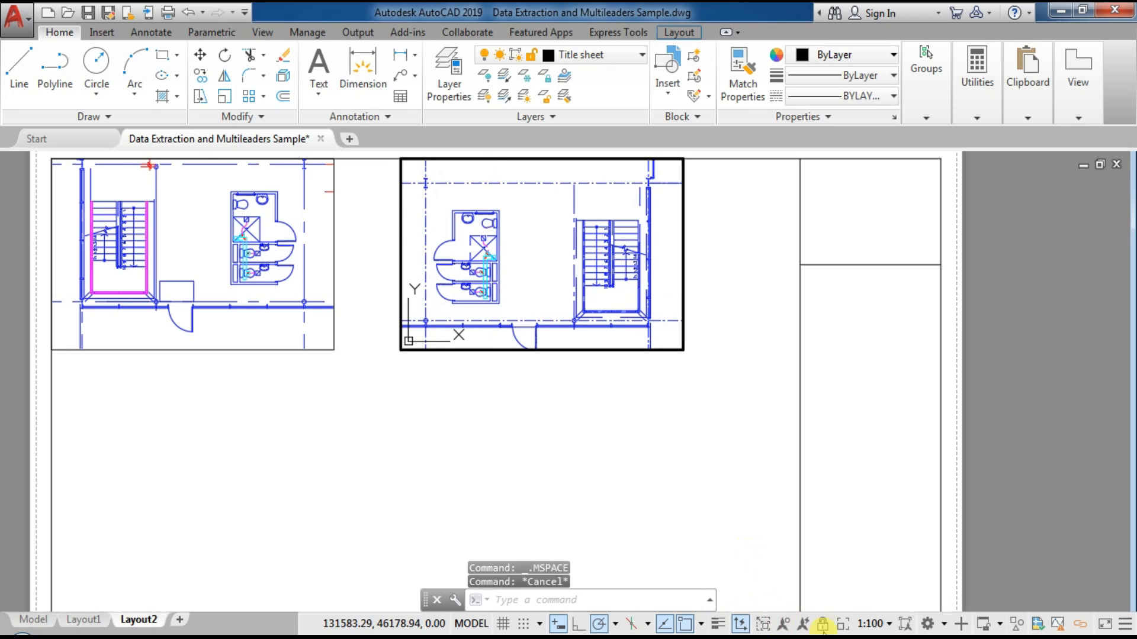
Lock the viewport in the border's upper-left corner and return to paper space
click(292, 300)
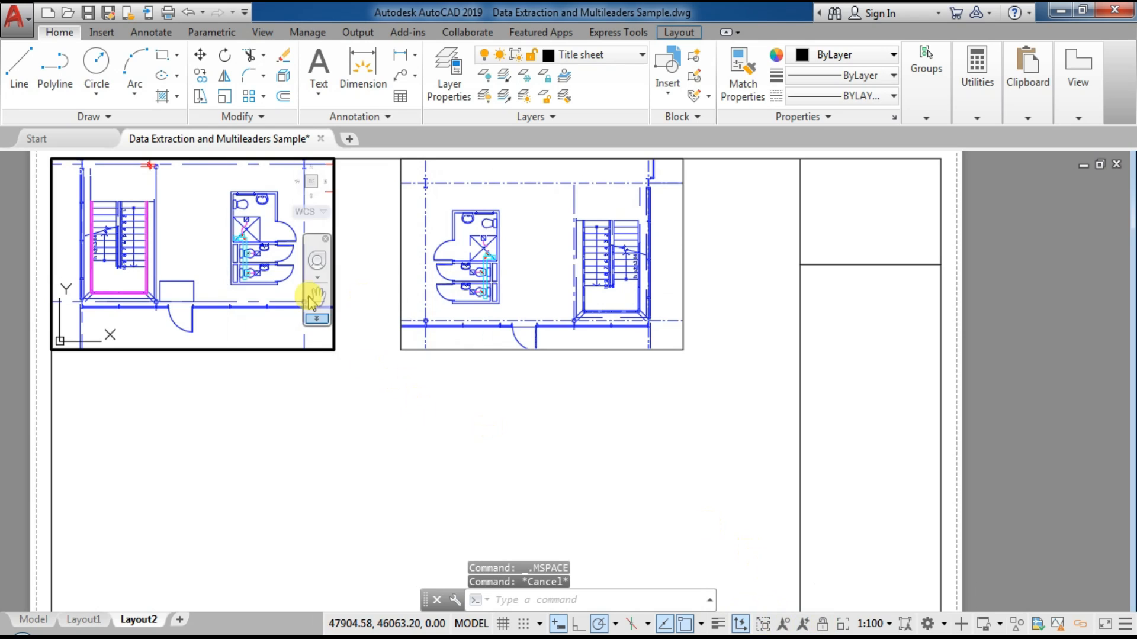
click(498, 254)
click(147, 285)
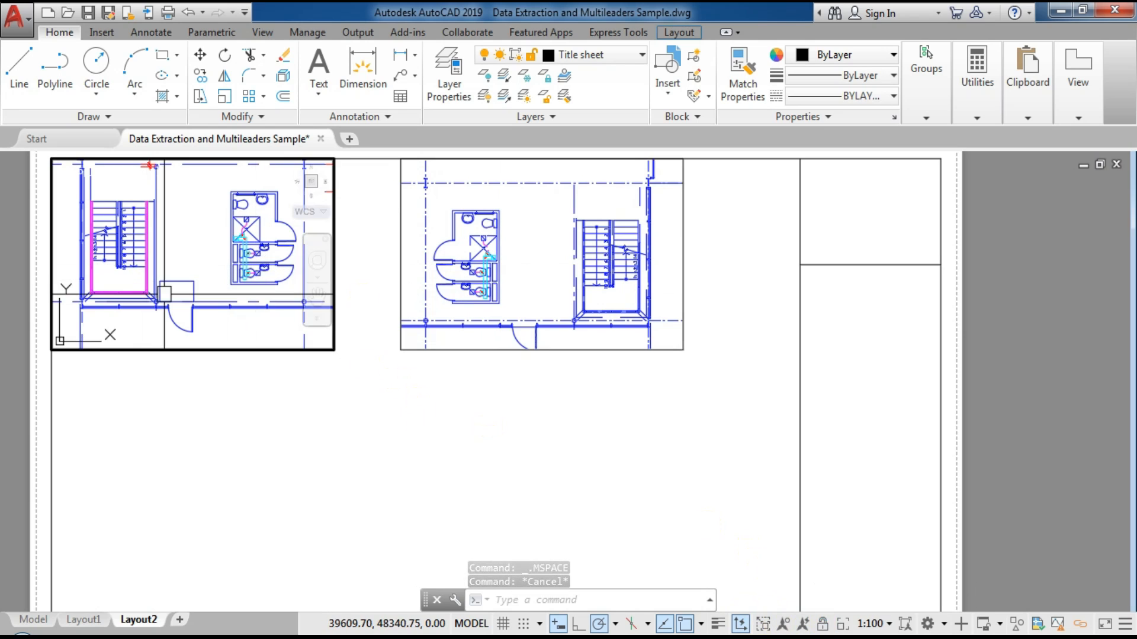
scroll(271, 306, down, 4)
key(ctrl+z)
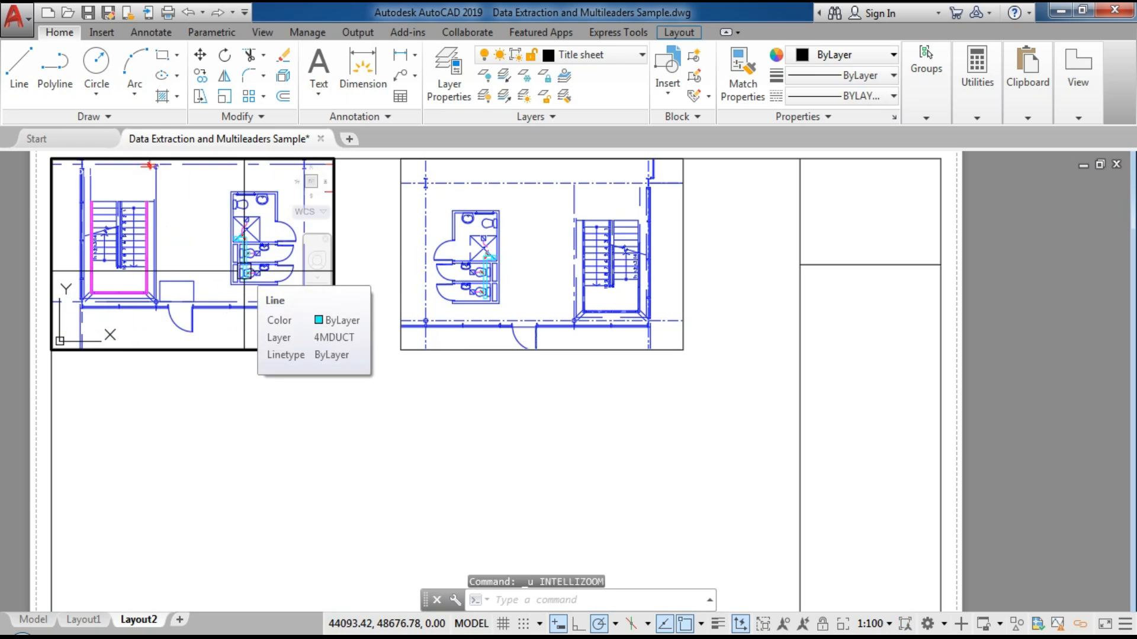
click(823, 624)
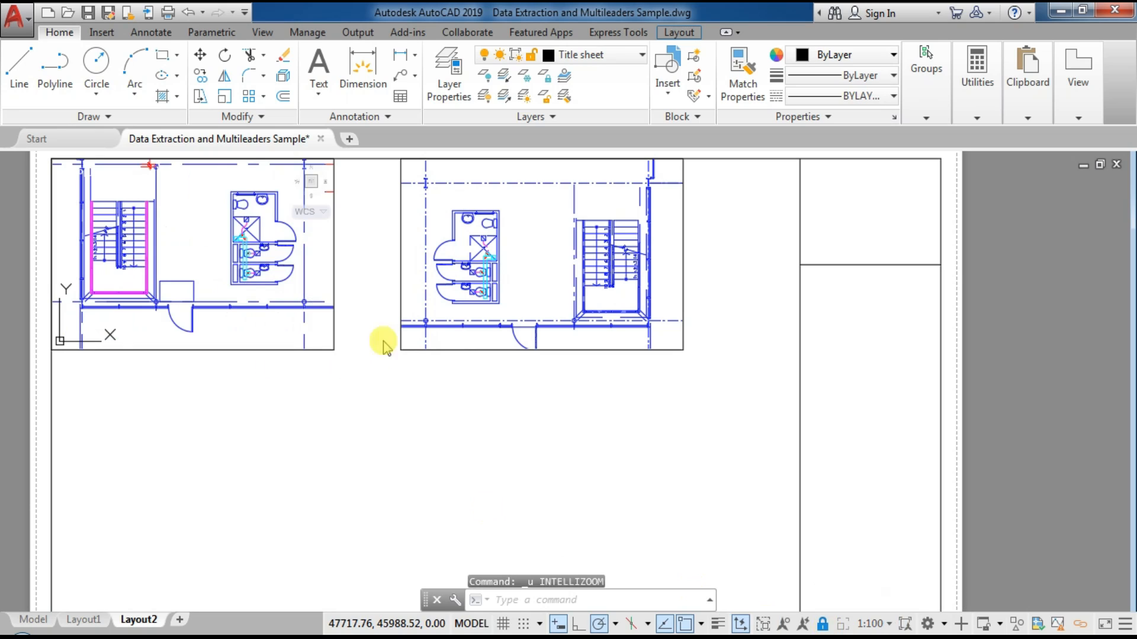
double_click(359, 419)
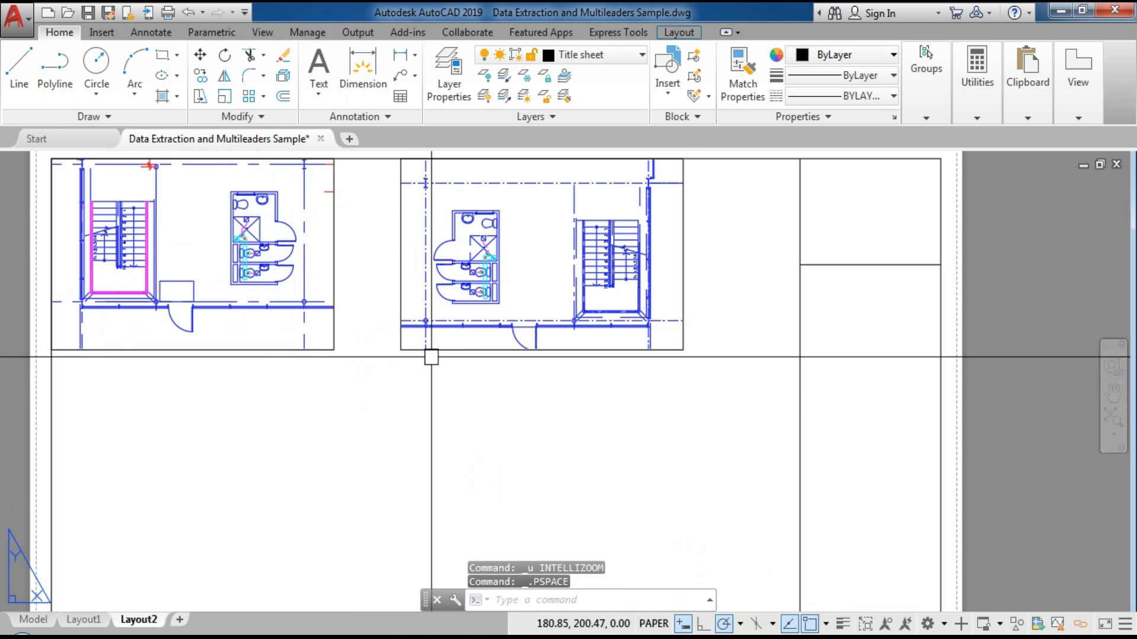
Copy both viewports straight down to form a second row beneath them
click(418, 351)
click(315, 349)
text(co)
key(space)
click(715, 336)
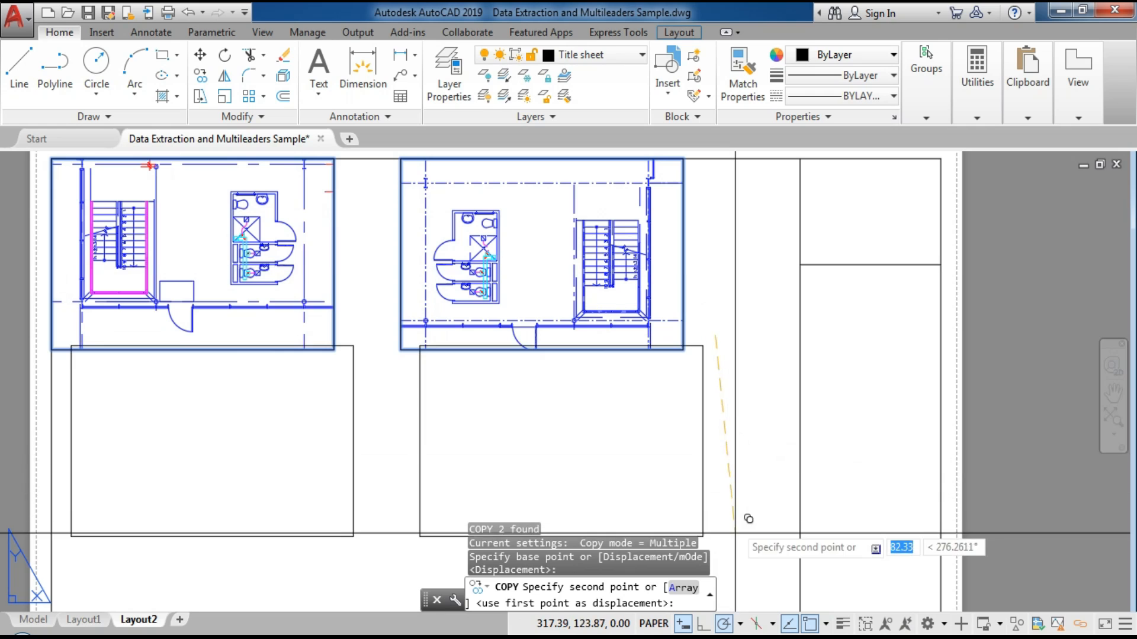
scroll(740, 535, down, 4)
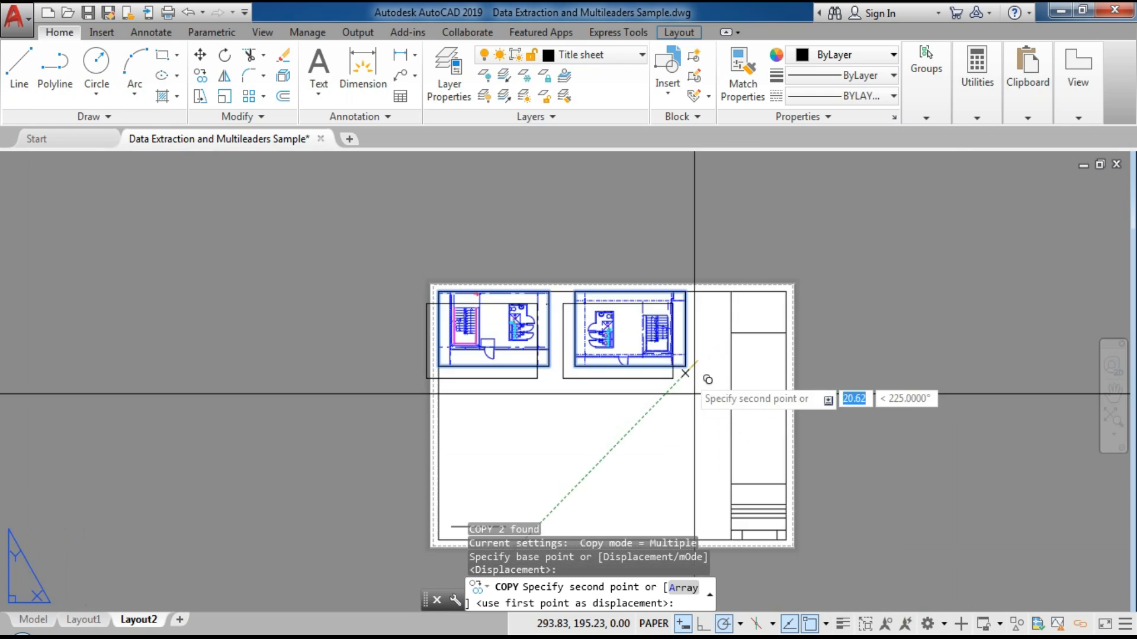
click(699, 455)
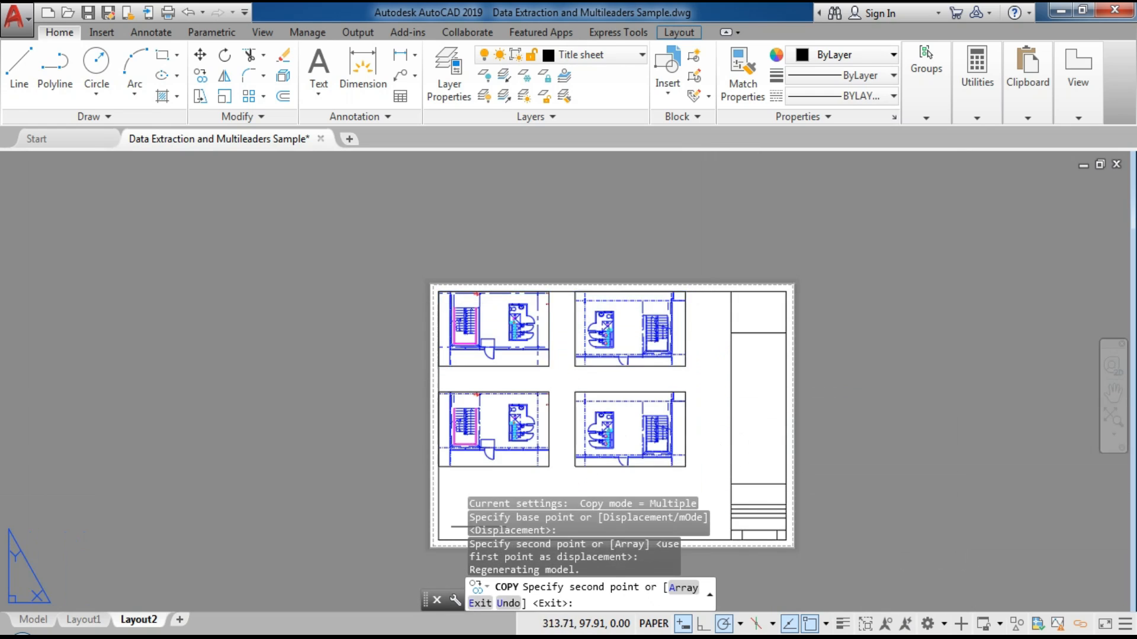
key(Escape)
Activate the second row's left viewport and pan its model to the staircase and toilets at the lower floor plan's left end
scroll(509, 450, up, 2)
middle_drag(443, 413, 404, 350)
double_click(375, 401)
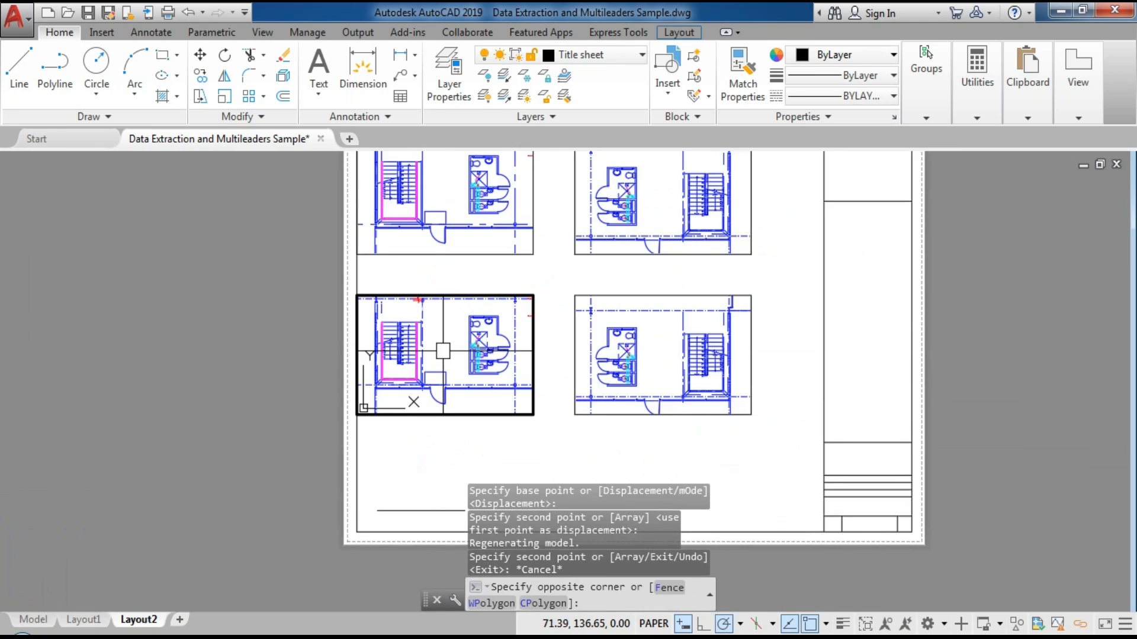
middle_drag(443, 373, 463, 336)
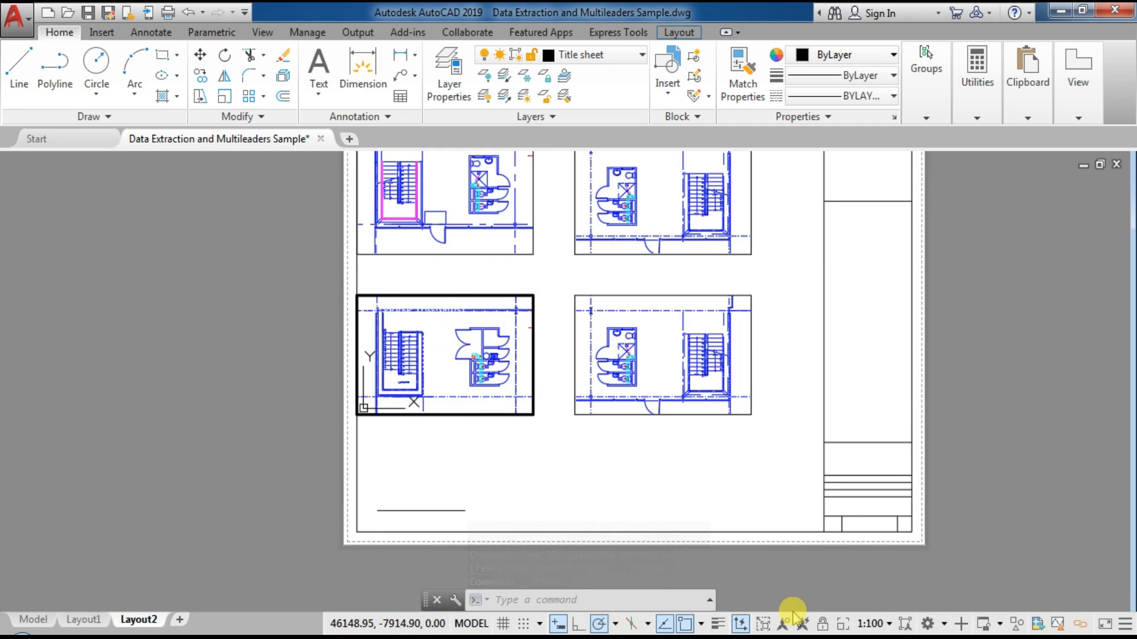
Unlock the second row's right viewport, pan its model to the lower floor plan's right-end staircase and toilets, and lock it again
click(687, 372)
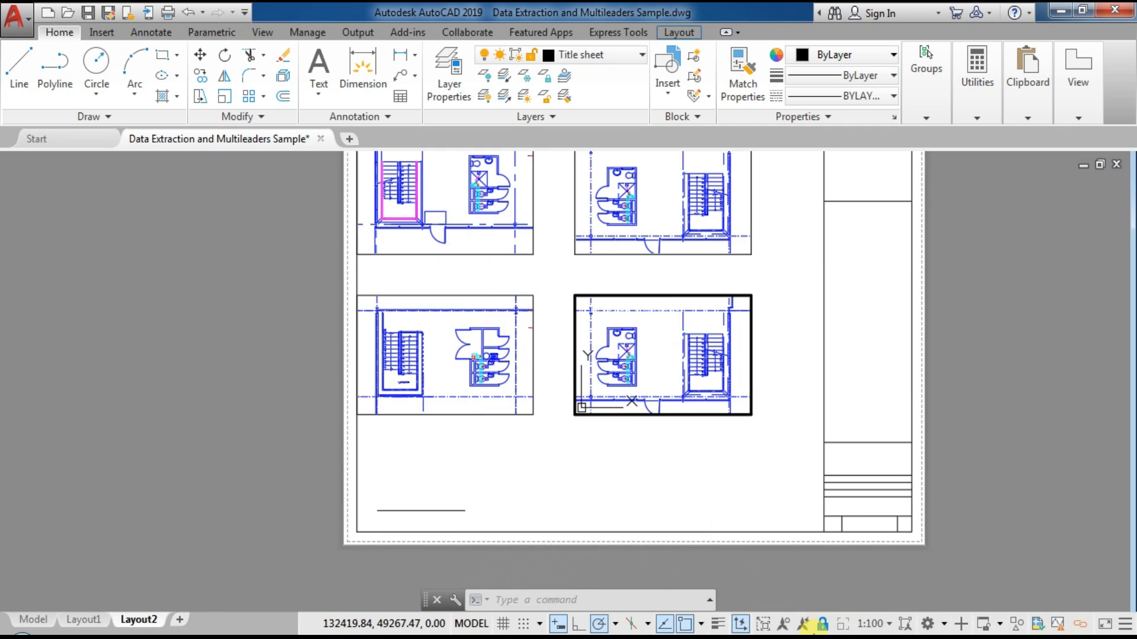
click(820, 627)
middle_drag(659, 380, 666, 307)
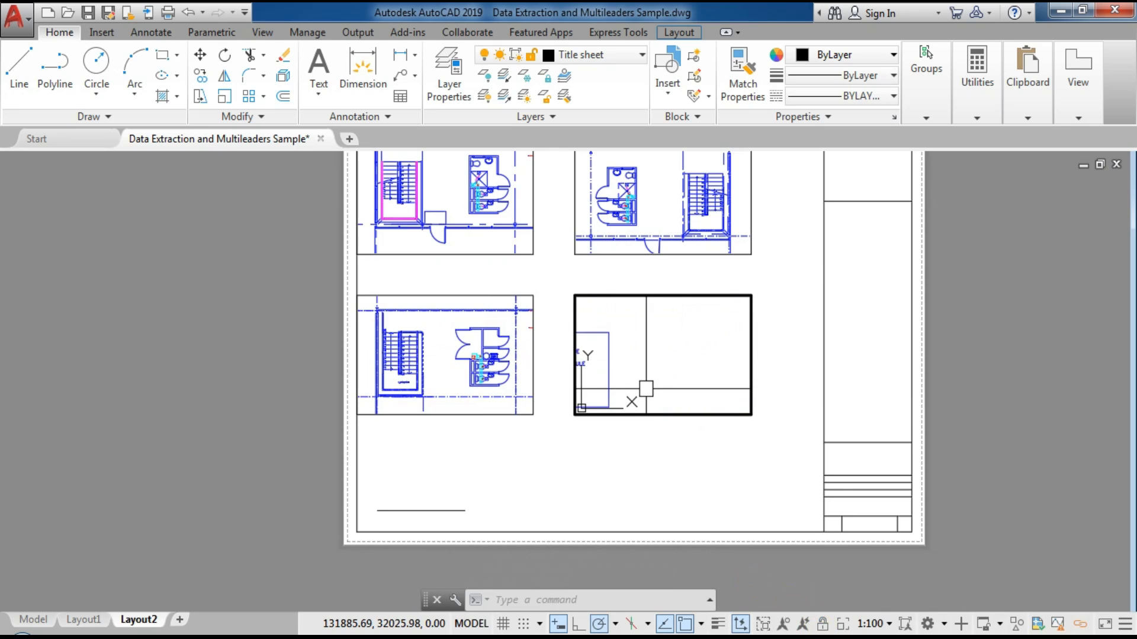
middle_drag(675, 213, 691, 390)
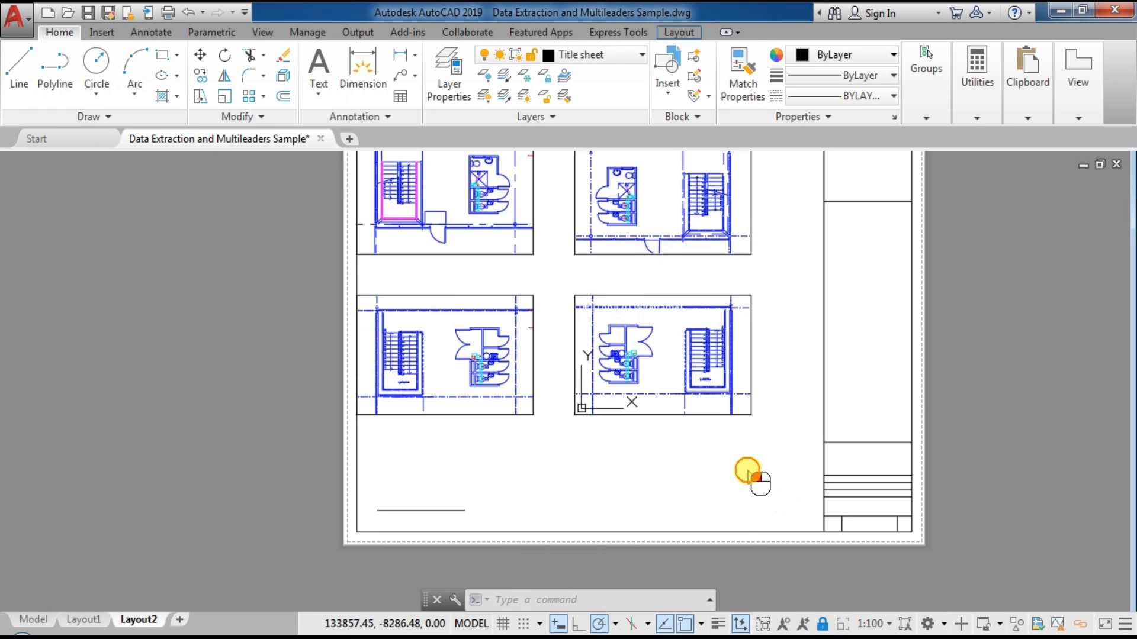
Return to paper space and fit the layout sheet's extents in view
double_click(746, 468)
middle_drag(678, 375, 636, 386)
scroll(584, 398, down, 1)
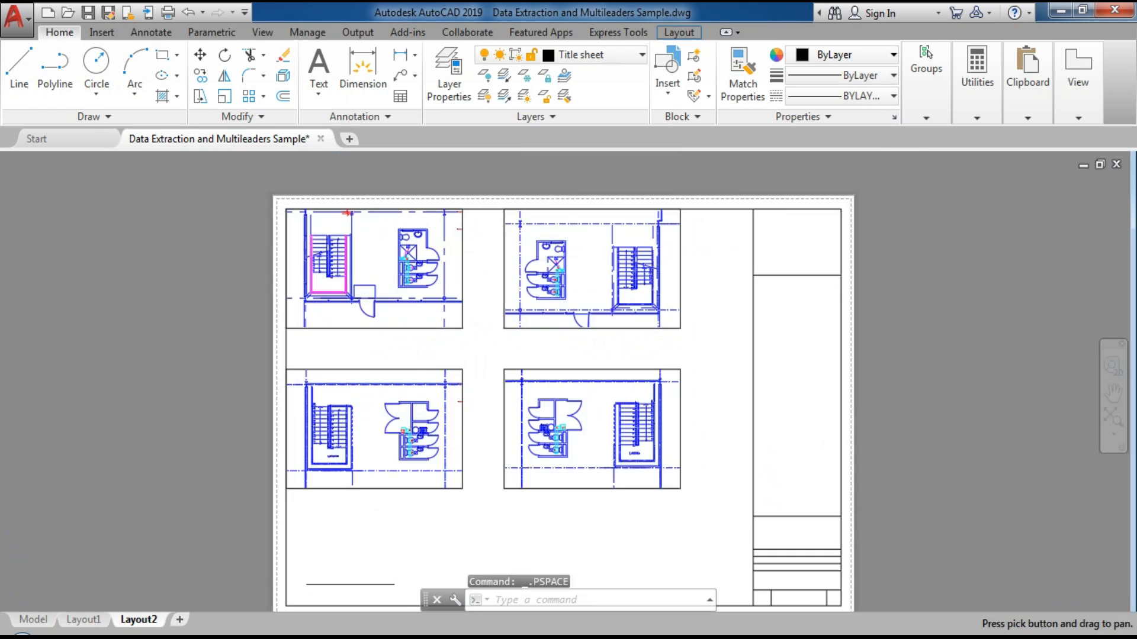
middle_click(492, 376)
middle_click(492, 375)
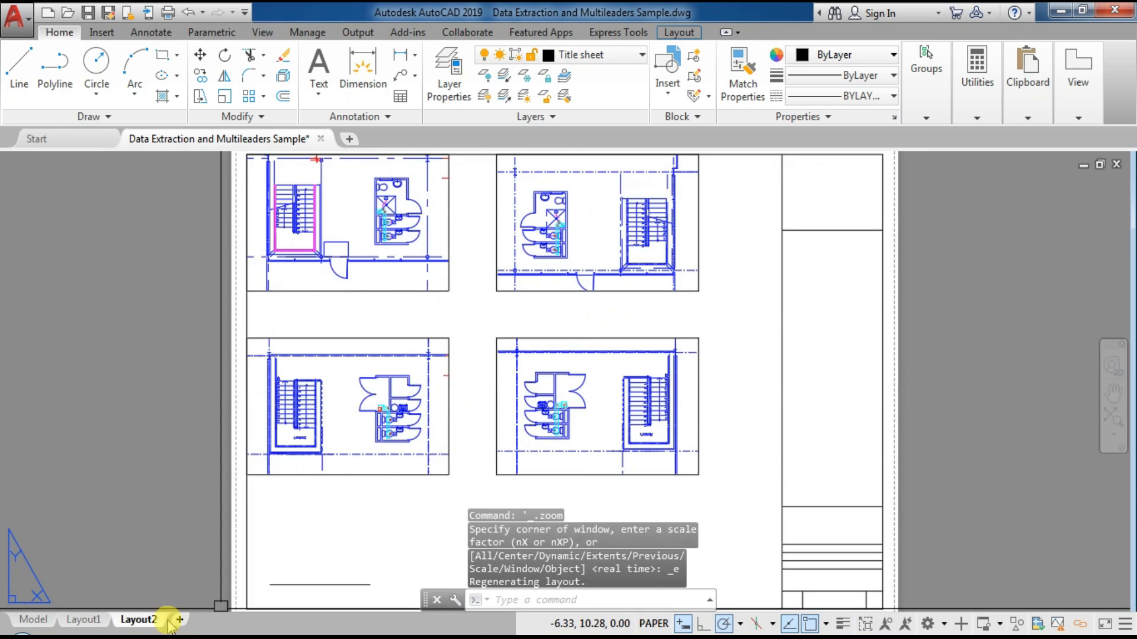